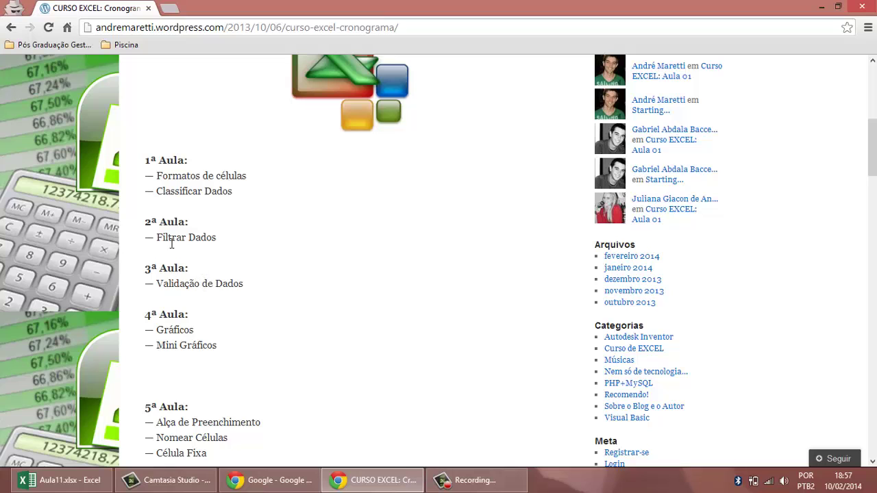
# Review the Excel course schedule page down to the 11ª Aula formula list, marking the VP and VF entries.
pyautogui.moveTo(146, 159); pyautogui.dragTo(257, 179)
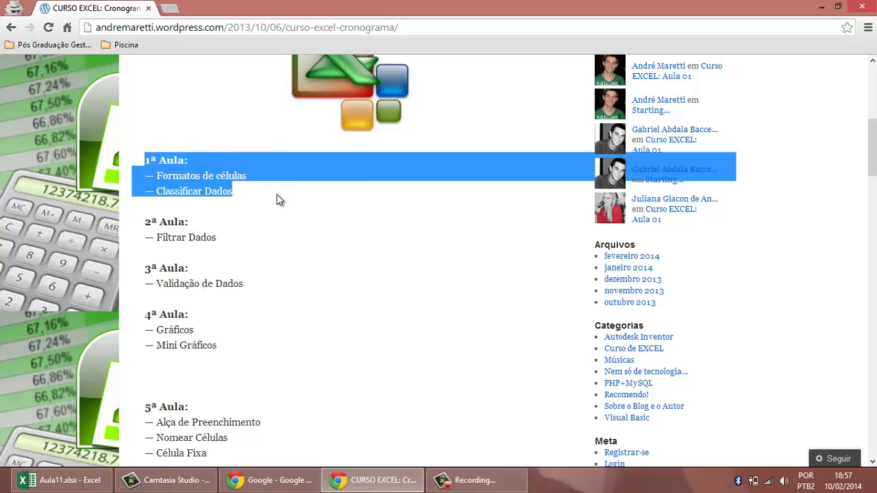
pyautogui.scroll(-3, 276, 196)
pyautogui.scroll(-4, 211, 145)
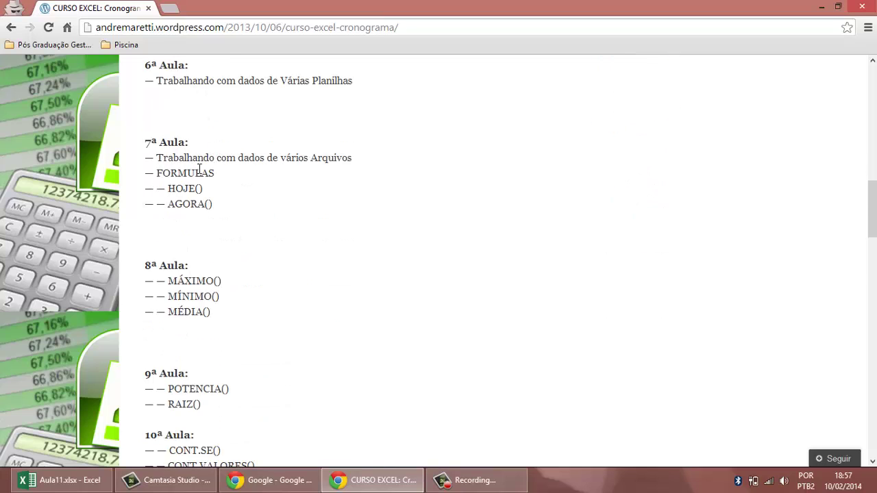
pyautogui.scroll(-4, 212, 157)
pyautogui.moveTo(145, 269); pyautogui.dragTo(257, 346)
pyautogui.click(195, 289)
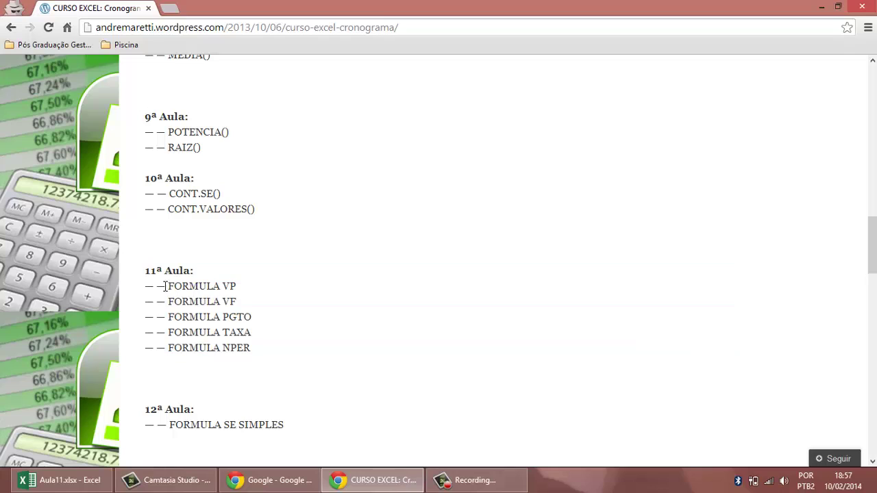
pyautogui.moveTo(168, 286); pyautogui.dragTo(233, 286)
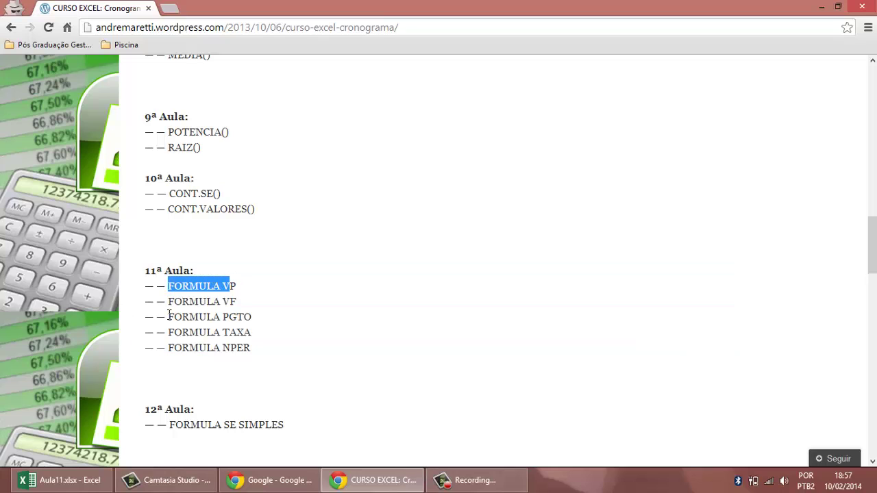
pyautogui.moveTo(170, 302); pyautogui.dragTo(237, 303)
pyautogui.click(271, 325)
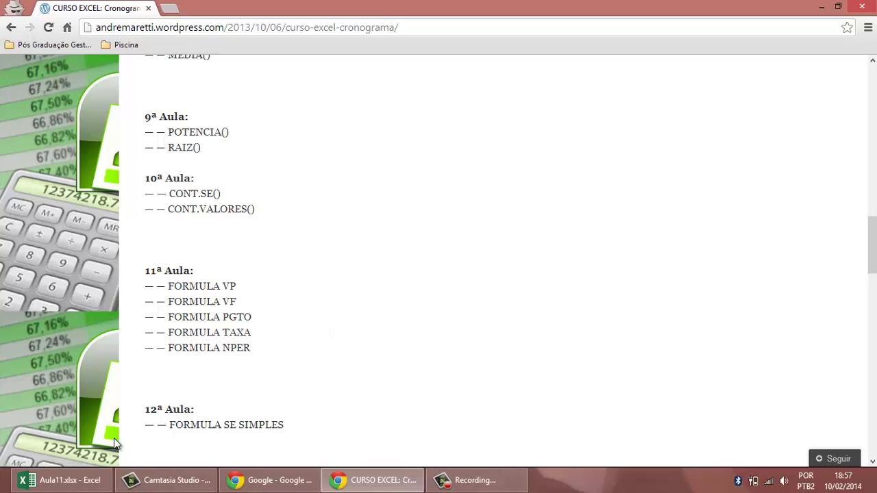
# Switch to the Aula11.xlsx workbook in Excel and browse the Financeira functions in the Insert Function dialog from cell A9, without inserting one.
pyautogui.click(98, 479)
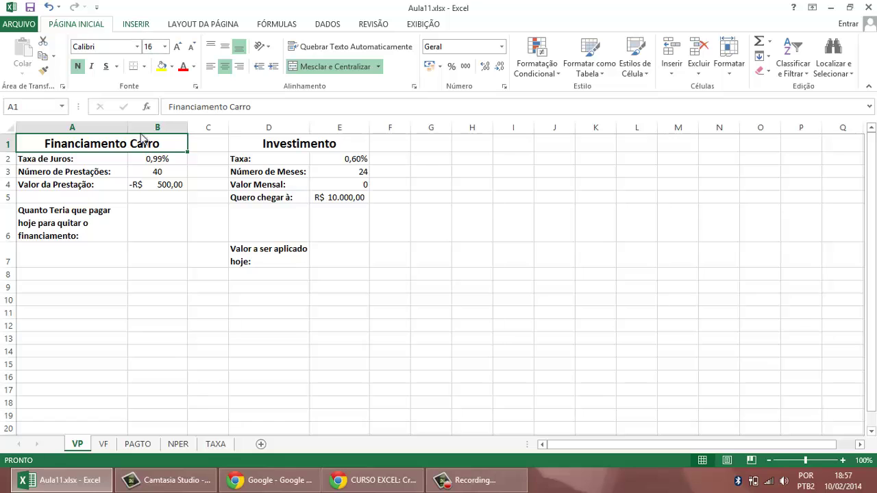
pyautogui.click(125, 288)
pyautogui.click(290, 24)
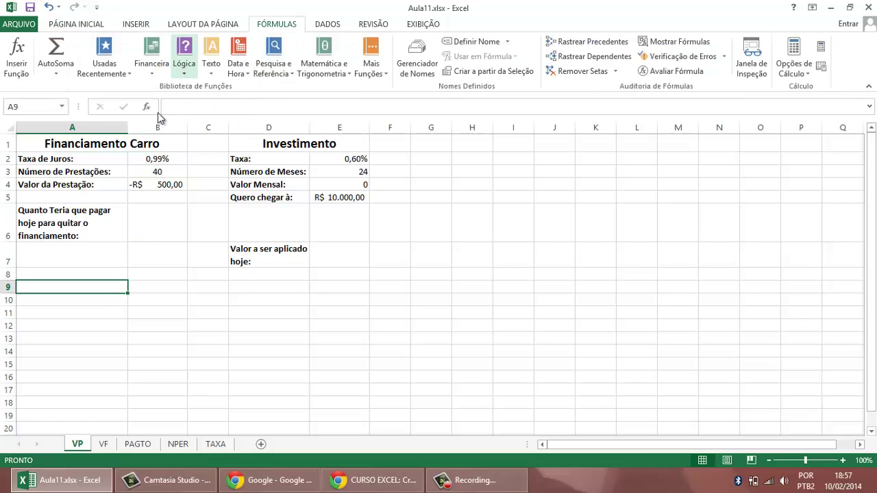
pyautogui.write('=')
pyautogui.click(27, 47)
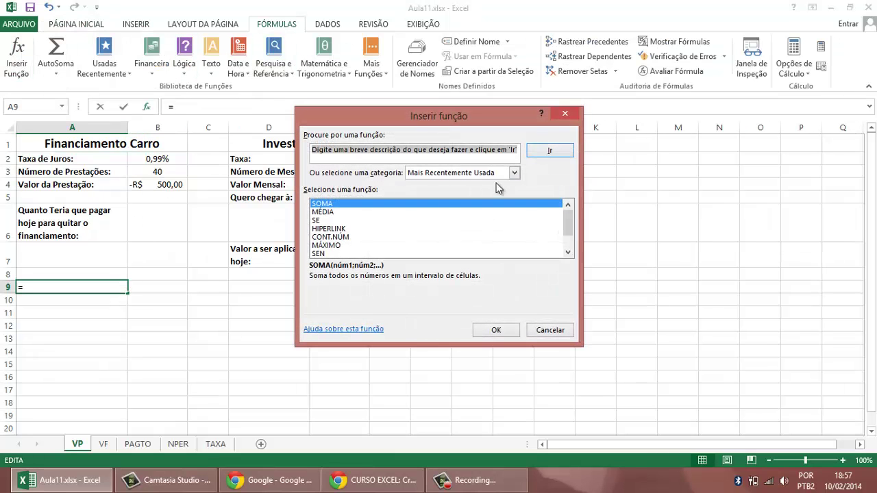
pyautogui.click(515, 173)
pyautogui.moveTo(515, 215); pyautogui.dragTo(517, 231)
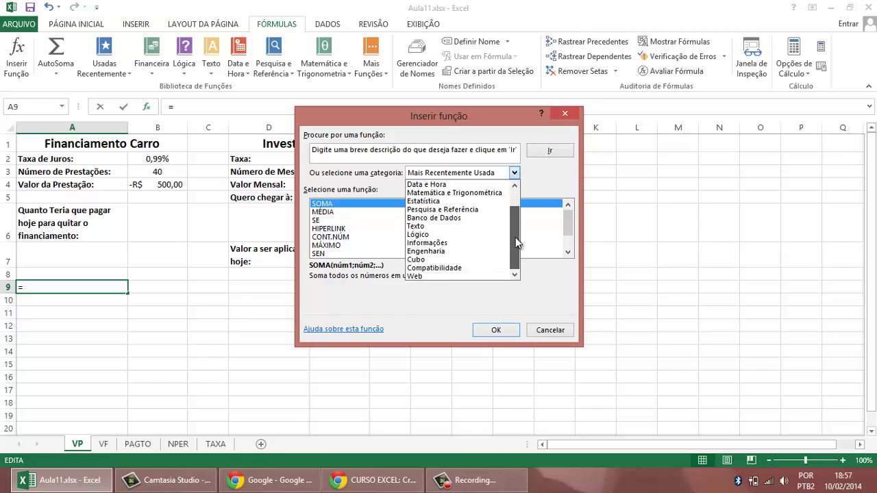
pyautogui.moveTo(515, 238); pyautogui.dragTo(515, 215)
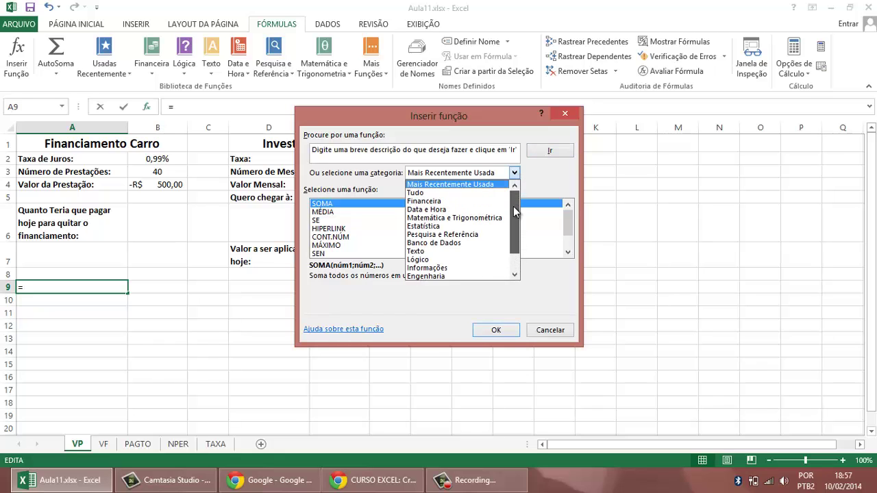
pyautogui.click(430, 201)
pyautogui.moveTo(567, 252); pyautogui.dragTo(568, 252)
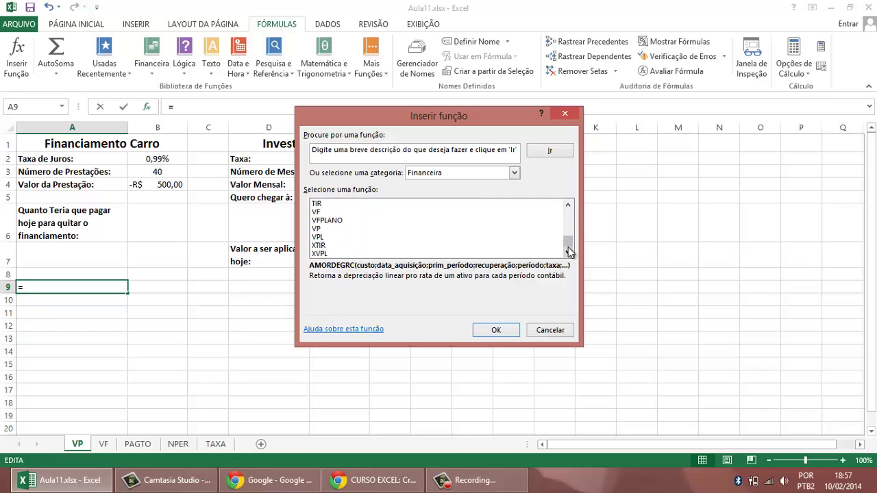
pyautogui.moveTo(568, 205); pyautogui.dragTo(569, 206)
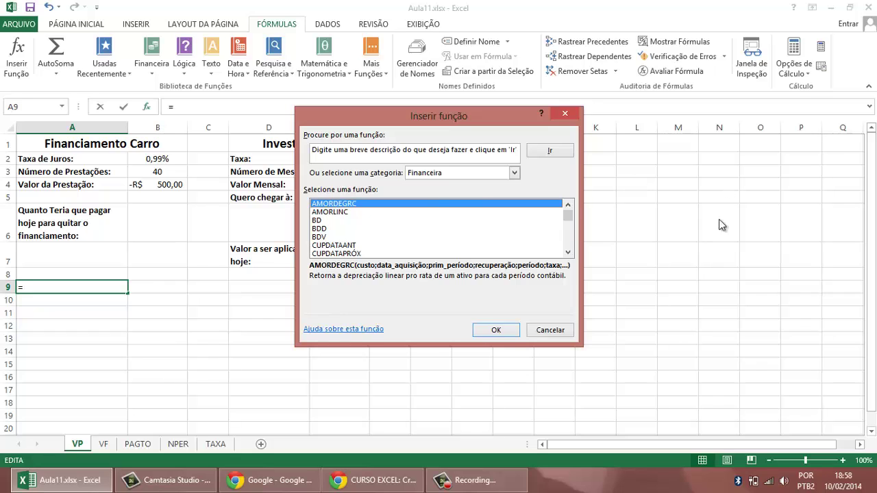
pyautogui.click(550, 330)
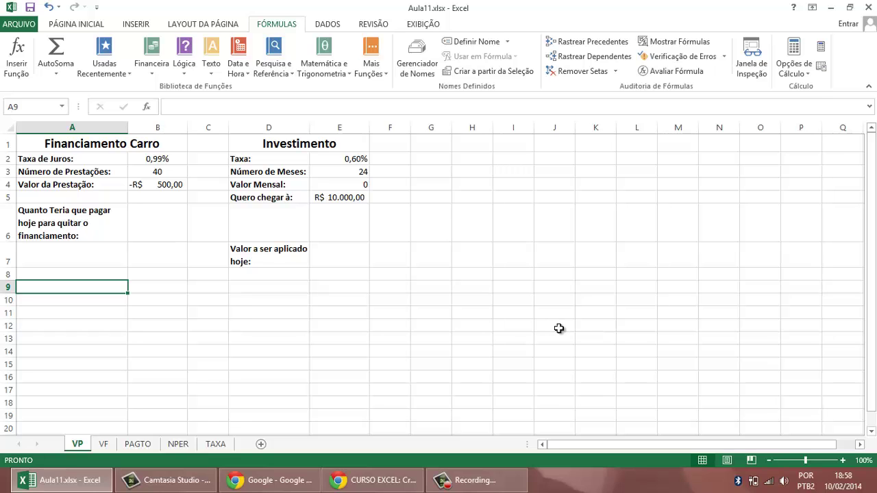
# Switch to the course schedule in Chrome and go through the 11ª Aula formulas VP, VF, PGTO, TAXA and NPER.
pyautogui.click(363, 481)
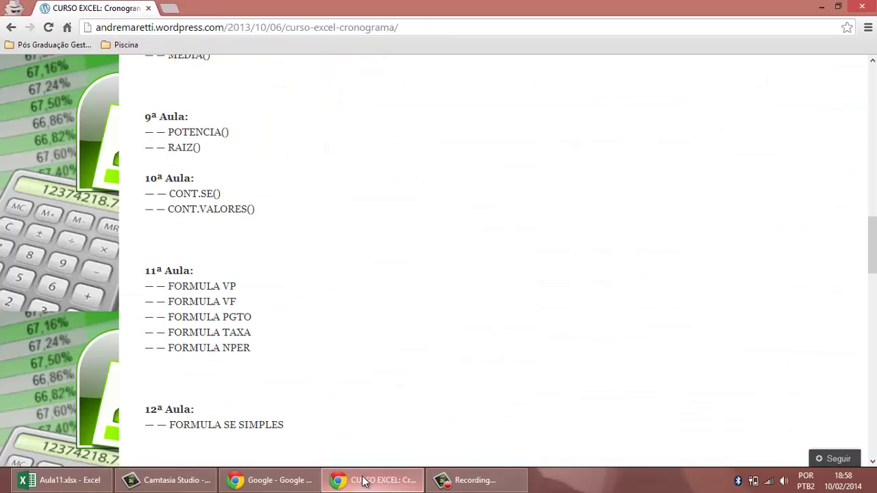
pyautogui.doubleClick(228, 286)
pyautogui.doubleClick(229, 301)
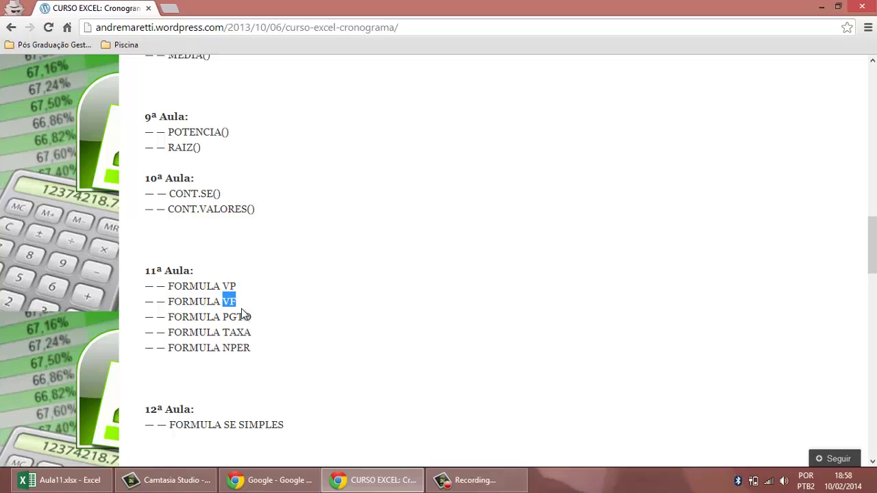
pyautogui.doubleClick(239, 318)
pyautogui.doubleClick(233, 333)
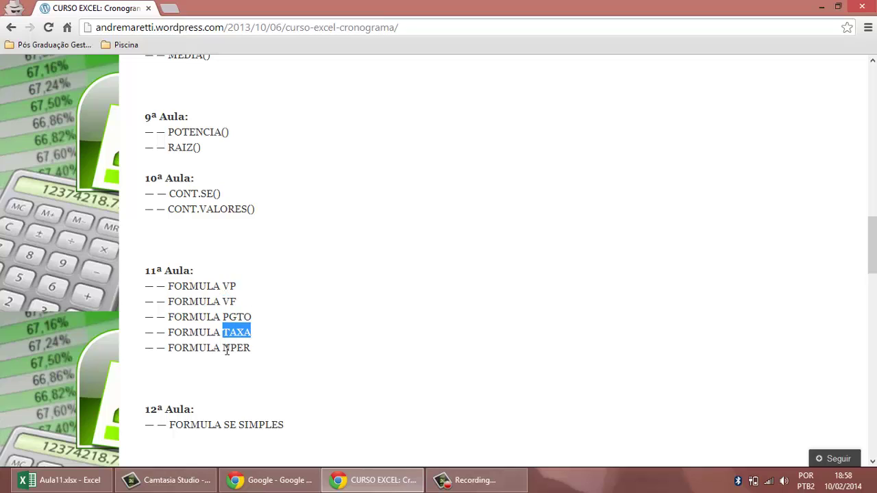
pyautogui.doubleClick(233, 348)
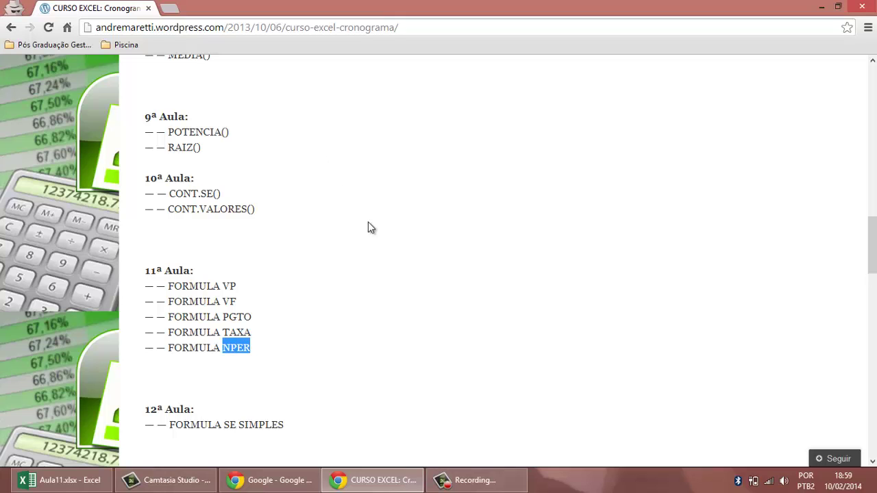
# Switch back to Excel and examine the Financiamento Carro and Investimento tables on the VP sheet, including their input and result cells.
pyautogui.click(89, 488)
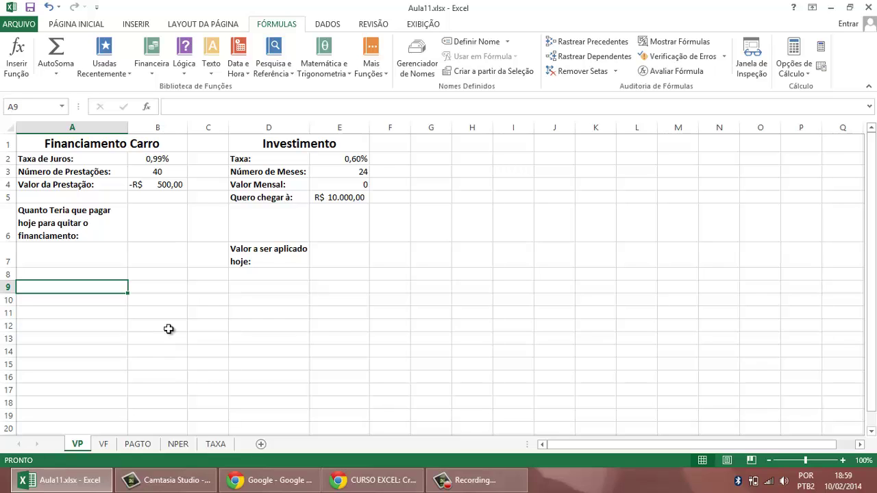
pyautogui.click(170, 233)
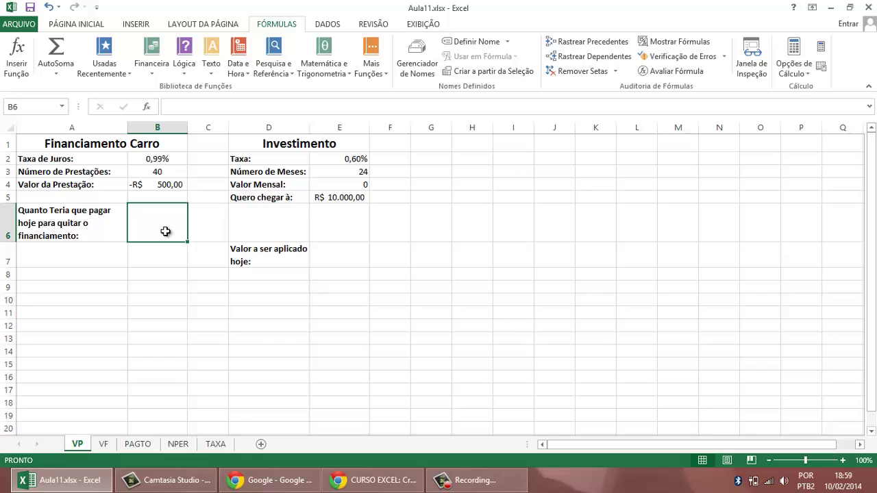
pyautogui.moveTo(299, 146); pyautogui.dragTo(309, 261)
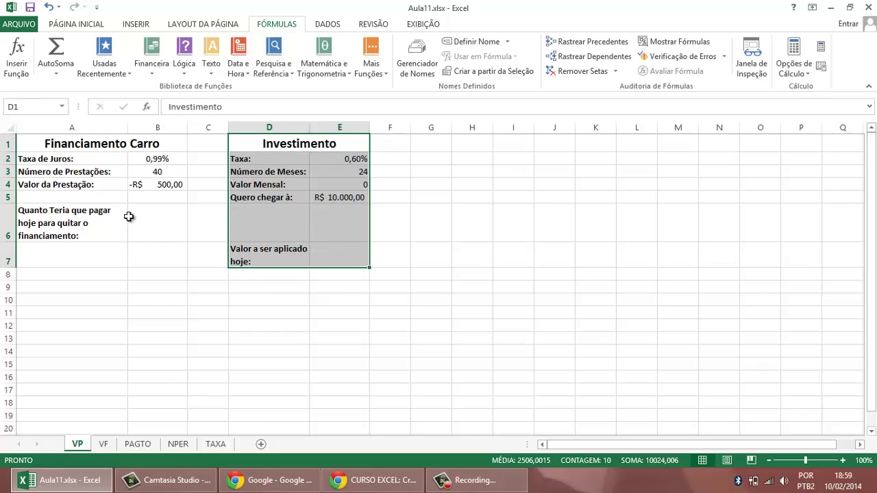
pyautogui.moveTo(122, 139); pyautogui.dragTo(136, 229)
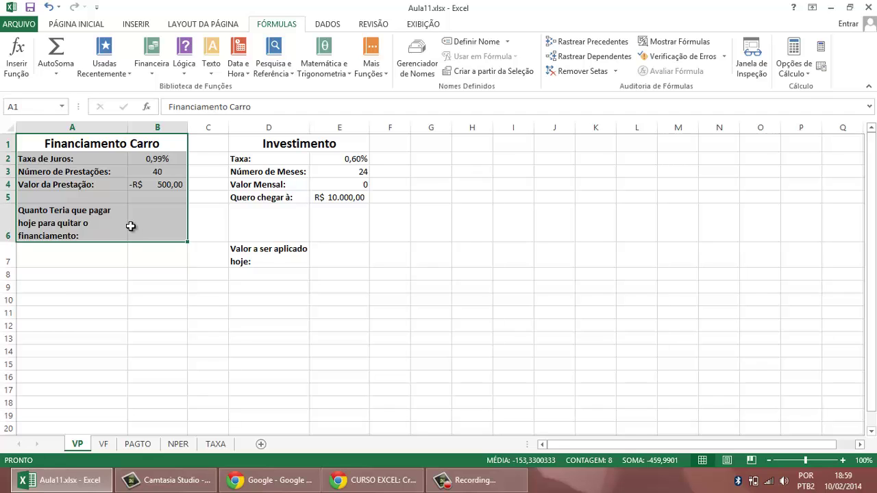
pyautogui.click(161, 186)
pyautogui.click(170, 174)
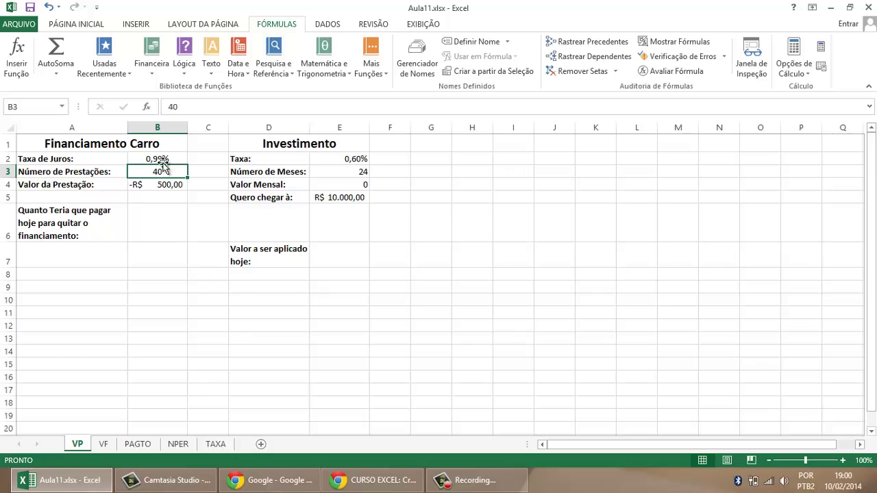
pyautogui.click(159, 213)
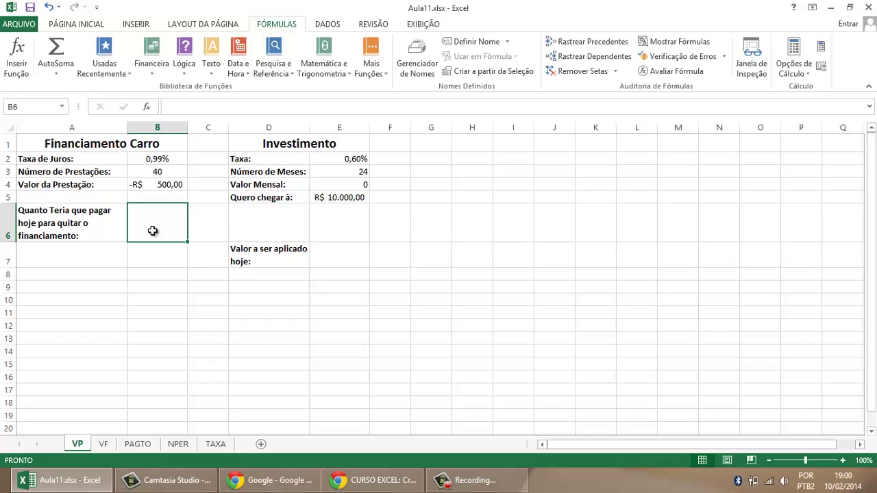
pyautogui.click(328, 255)
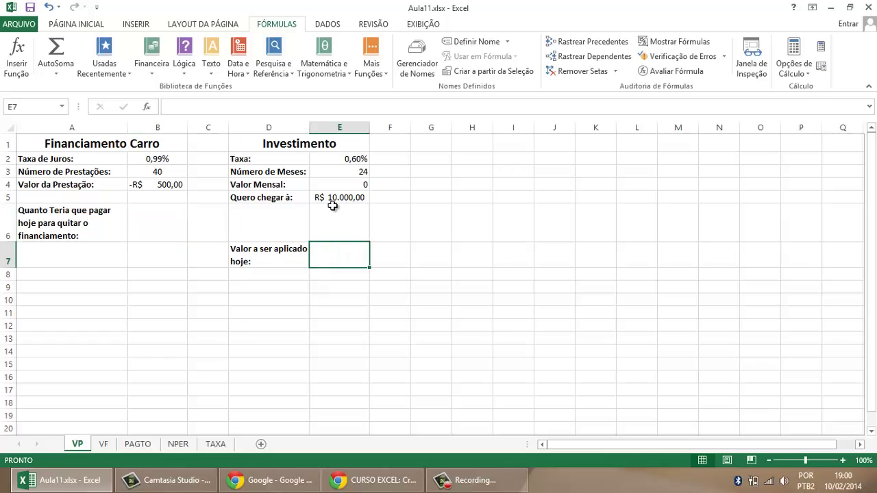
pyautogui.click(336, 197)
pyautogui.click(339, 171)
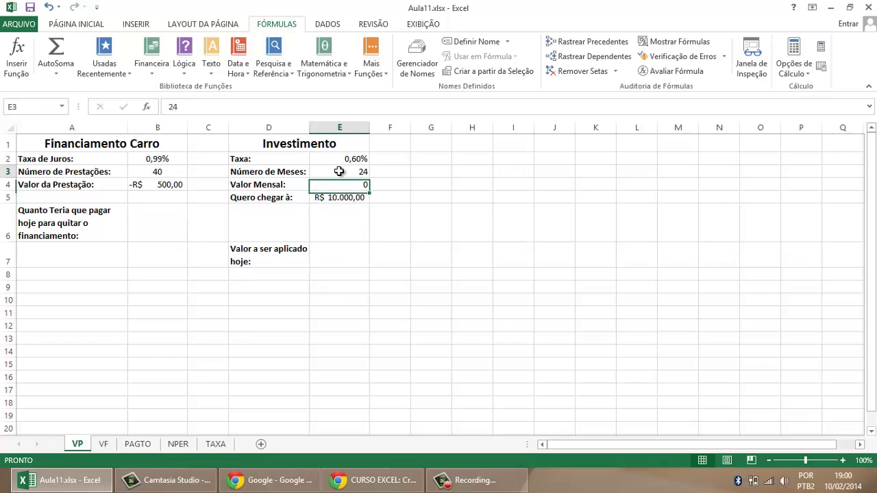
# Examine the Financiamento Carro table's interest rate, number of installments, installment value and payoff result cell.
pyautogui.click(156, 221)
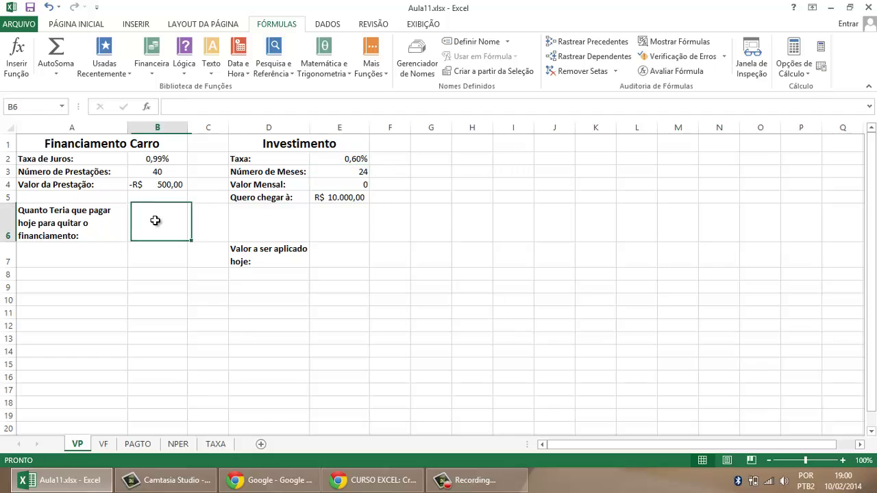
pyautogui.click(155, 172)
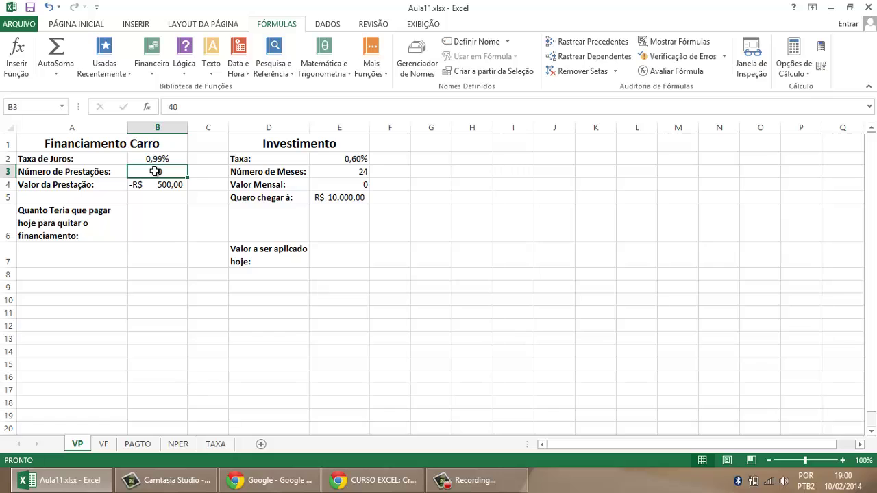
pyautogui.click(168, 214)
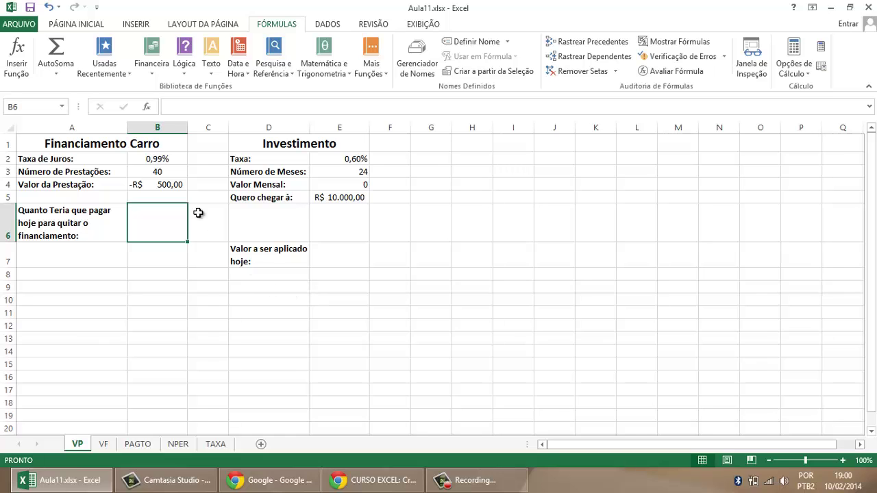
pyautogui.moveTo(161, 143); pyautogui.dragTo(160, 223)
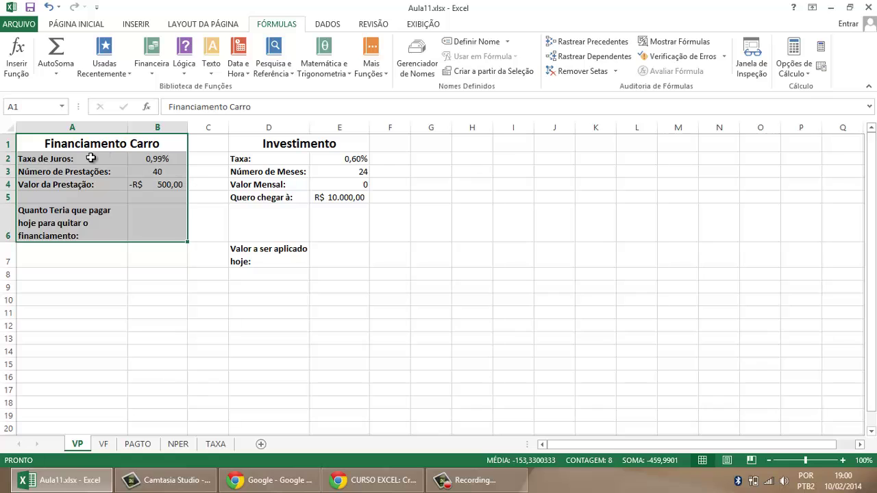
pyautogui.moveTo(117, 158); pyautogui.dragTo(156, 159)
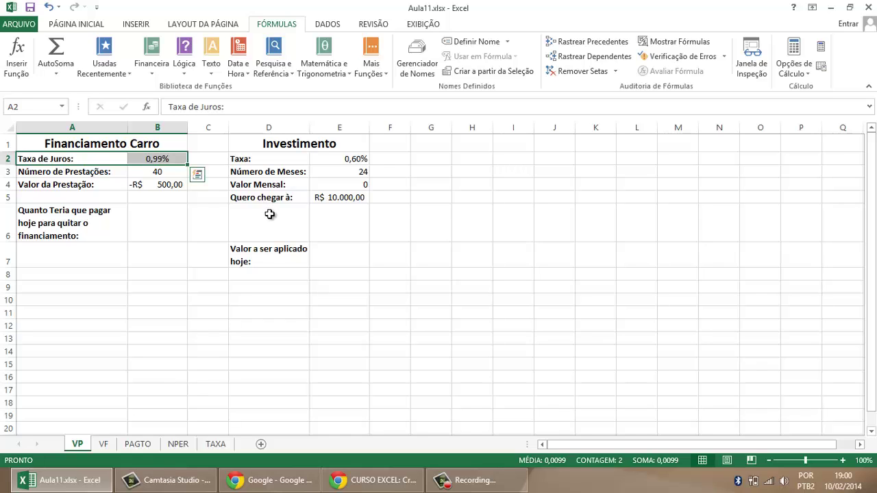
pyautogui.moveTo(108, 171); pyautogui.dragTo(172, 174)
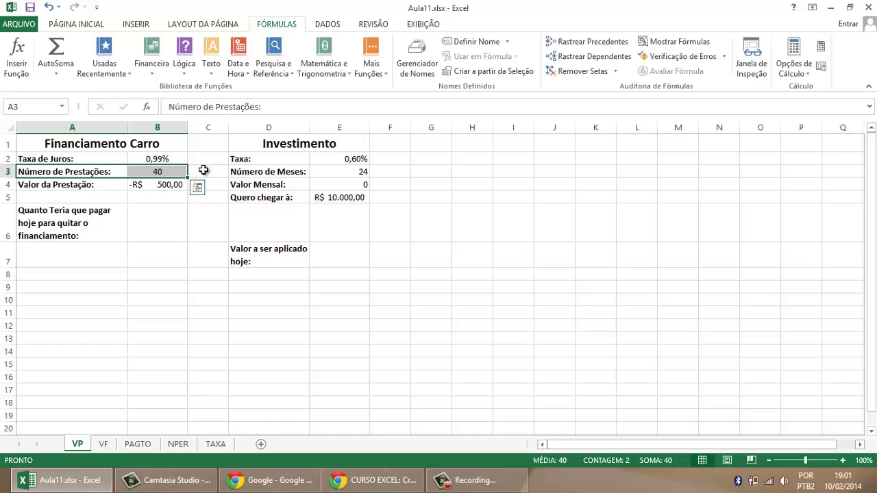
pyautogui.moveTo(104, 184); pyautogui.dragTo(165, 198)
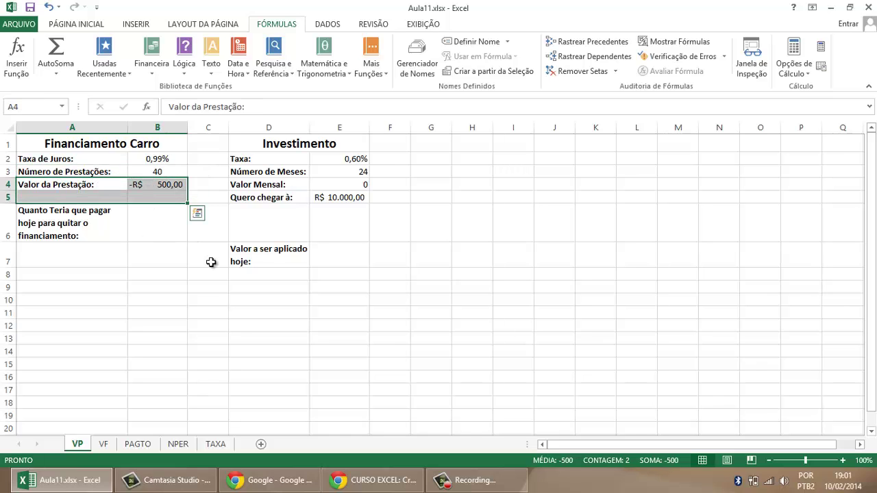
# Re-enter the Valor da Prestação in cell B4 as -500.
pyautogui.click(152, 186)
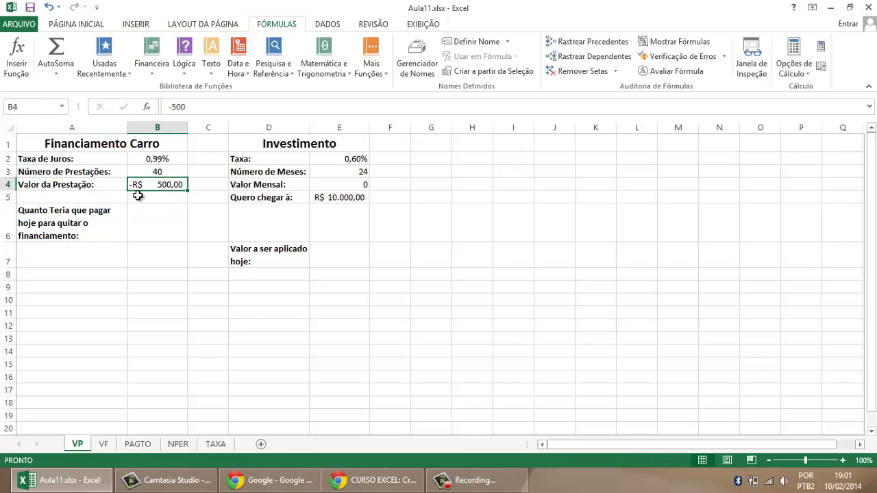
pyautogui.press('Delete')
pyautogui.write('-500')
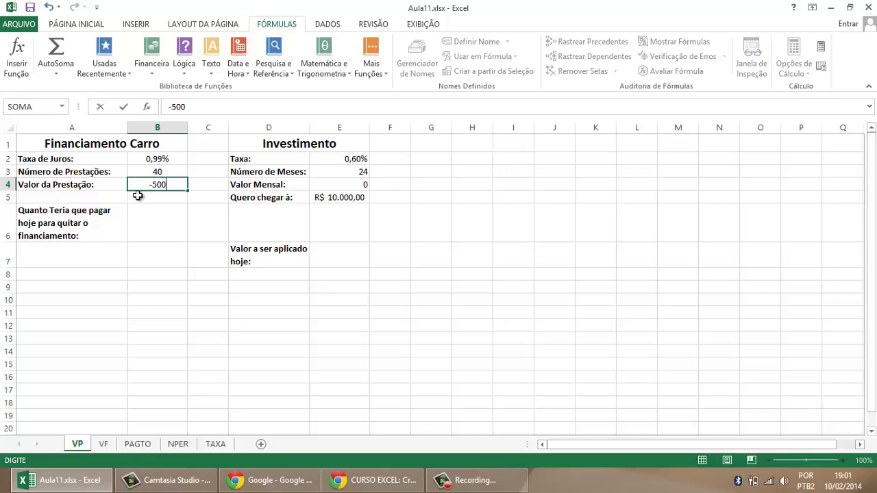
pyautogui.press('Return')
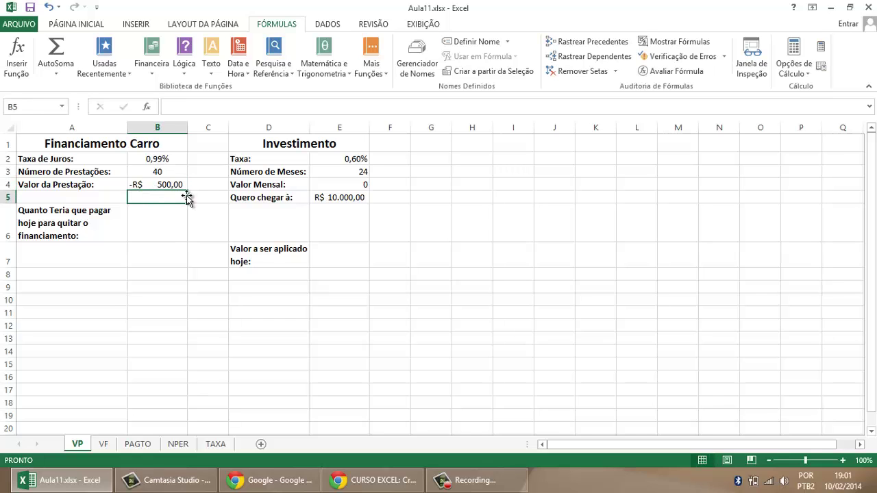
# Enter a formula in cell B9 that multiplies the Número de Prestações in B3 by the Valor da Prestação in B4.
pyautogui.click(159, 228)
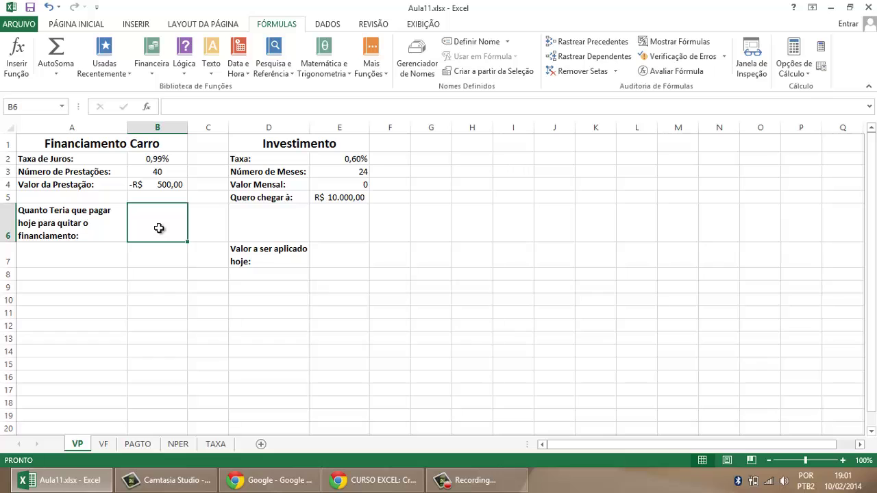
pyautogui.moveTo(141, 186); pyautogui.dragTo(115, 183)
pyautogui.click(154, 181)
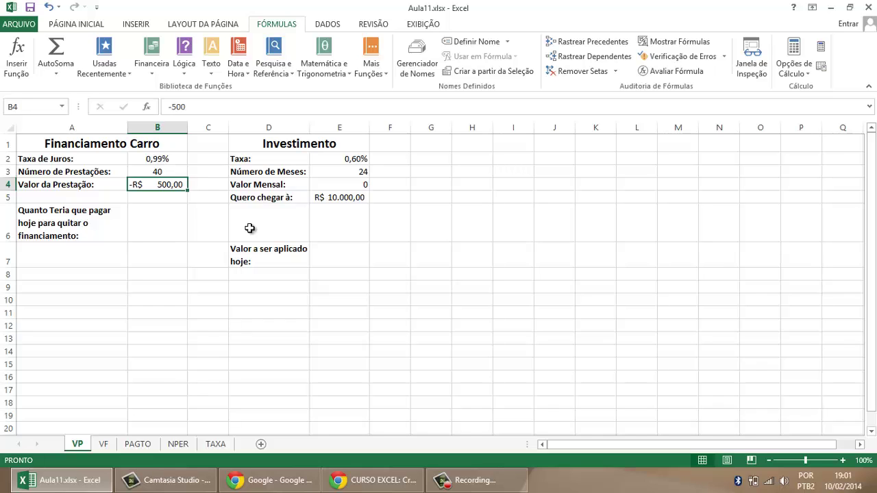
pyautogui.click(139, 223)
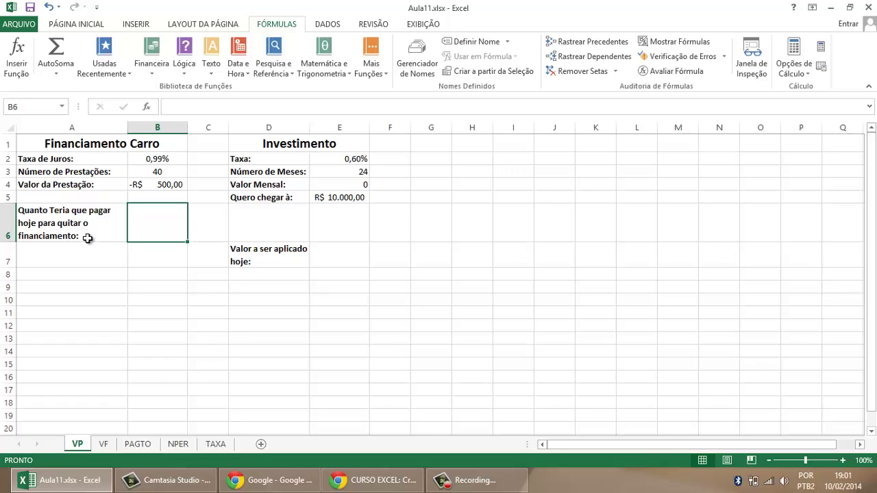
pyautogui.click(163, 288)
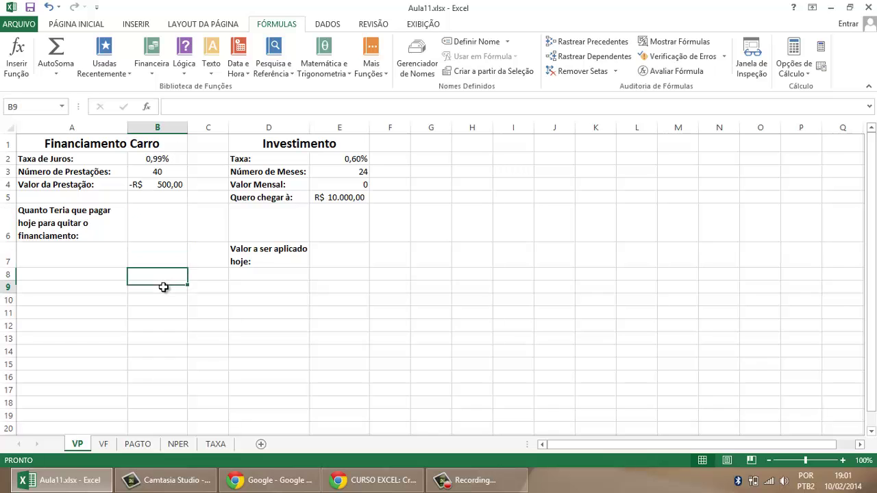
pyautogui.write('=')
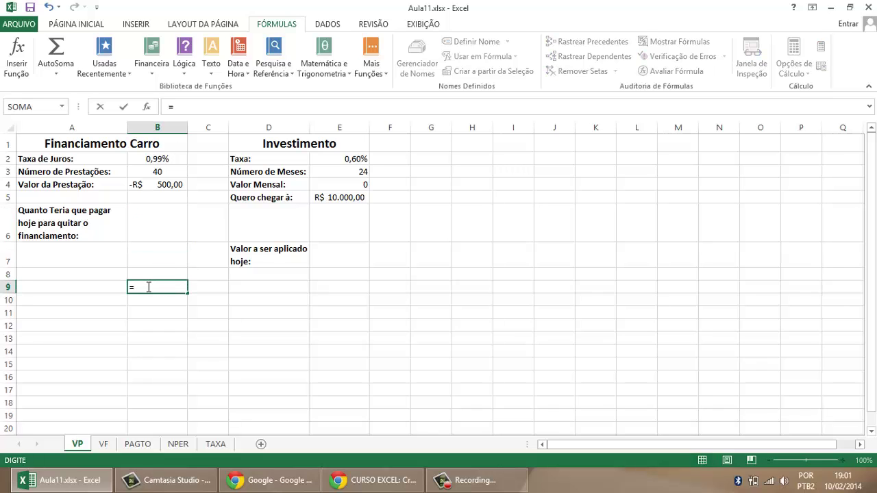
pyautogui.click(160, 172)
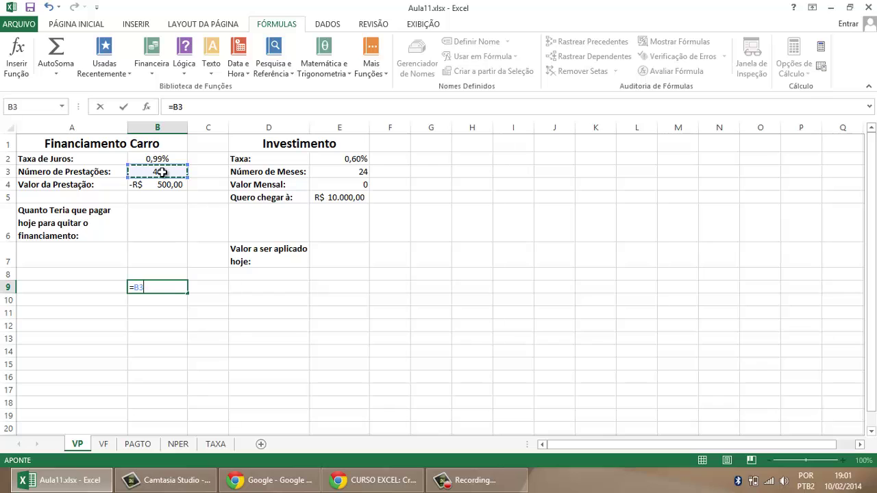
pyautogui.write('*')
pyautogui.click(172, 184)
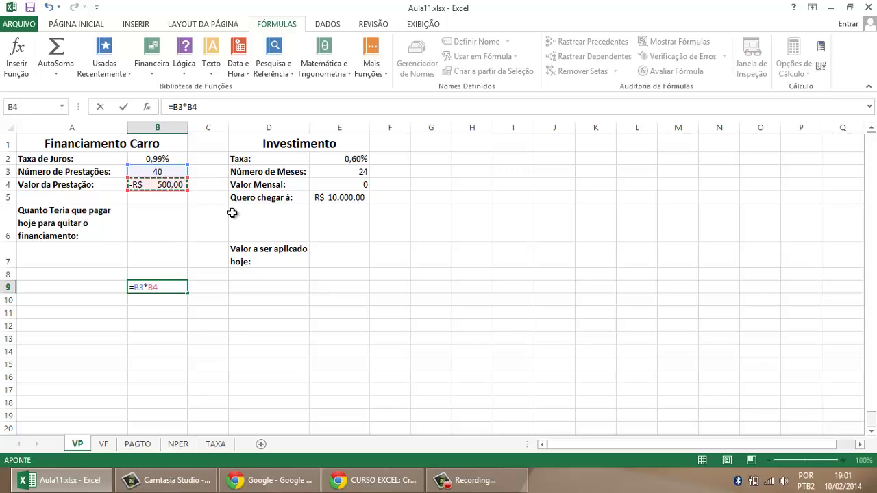
pyautogui.press('Return')
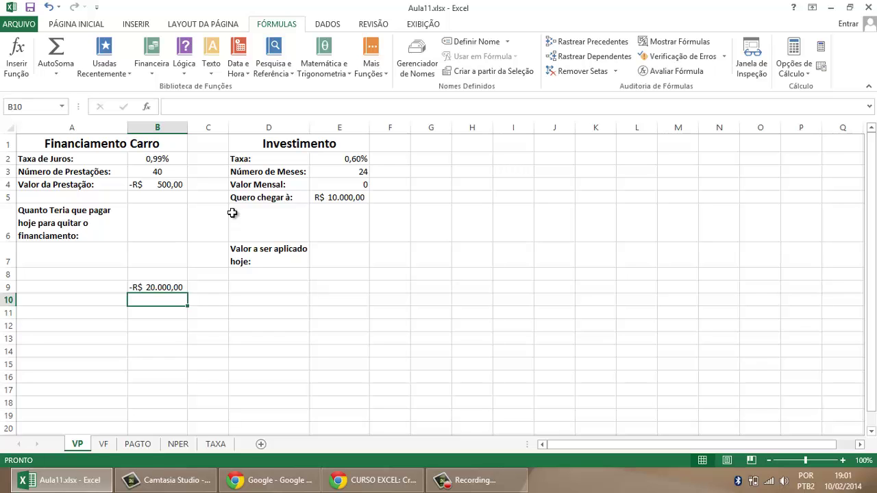
# Examine the car financing's number of installments, interest rate and empty payoff cell B6.
pyautogui.click(168, 173)
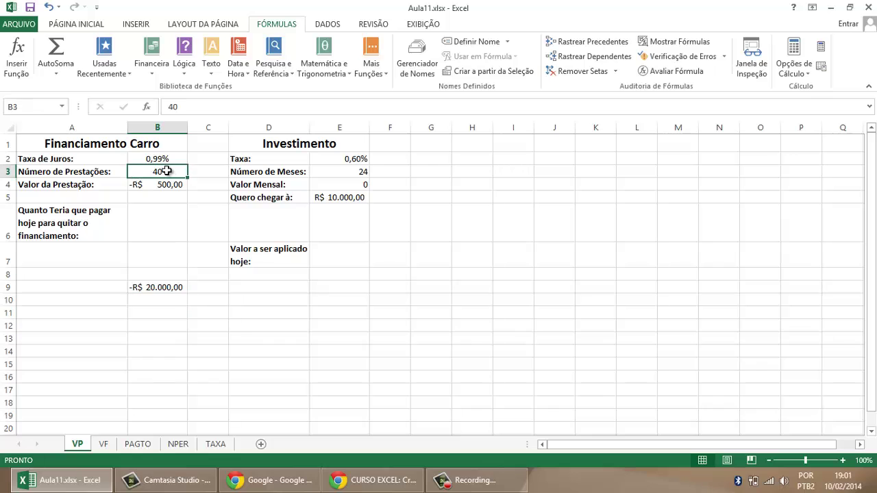
pyautogui.click(164, 215)
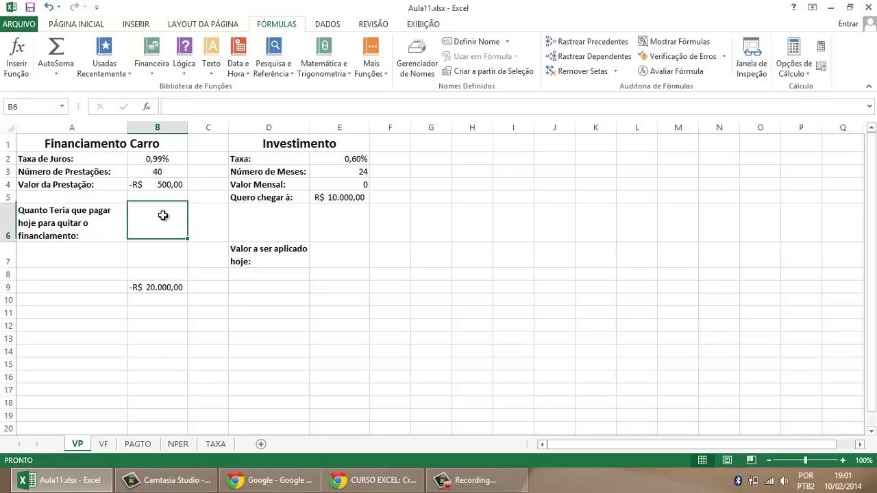
pyautogui.click(161, 171)
pyautogui.click(171, 159)
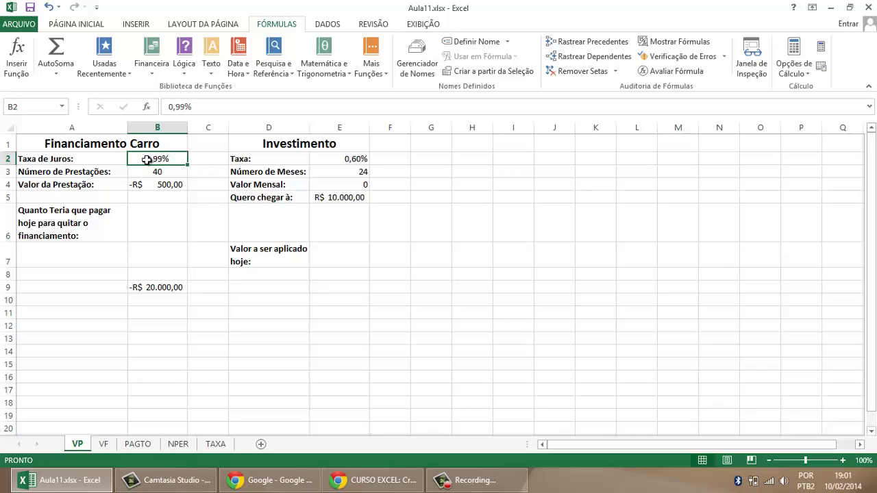
pyautogui.click(158, 171)
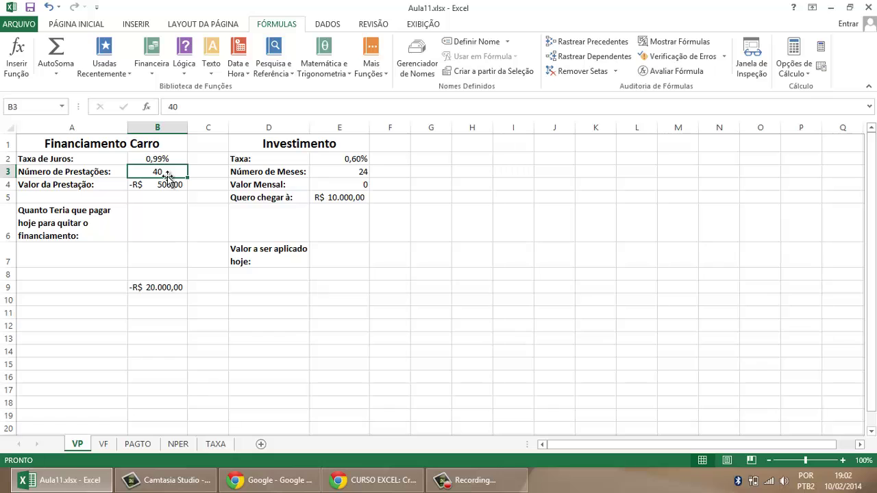
pyautogui.click(171, 219)
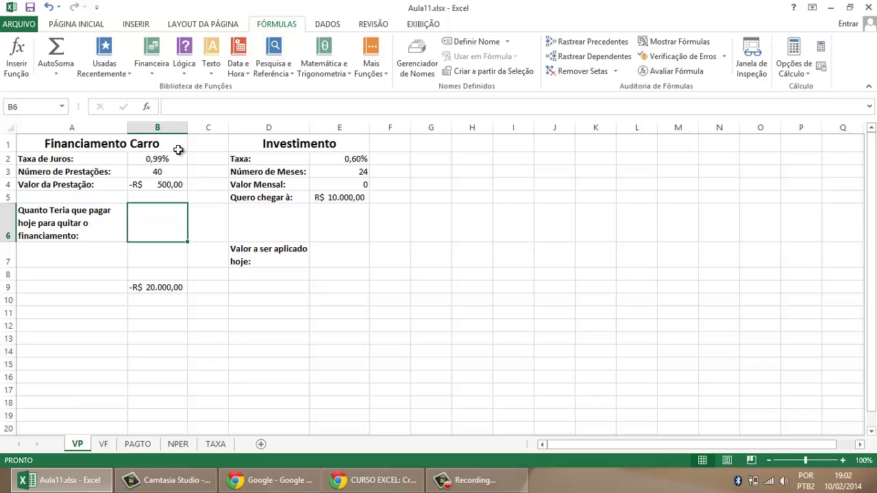
# Switch to the course schedule in Chrome and highlight the 9ª Aula entries POTENCIA and RAIZ.
pyautogui.click(387, 479)
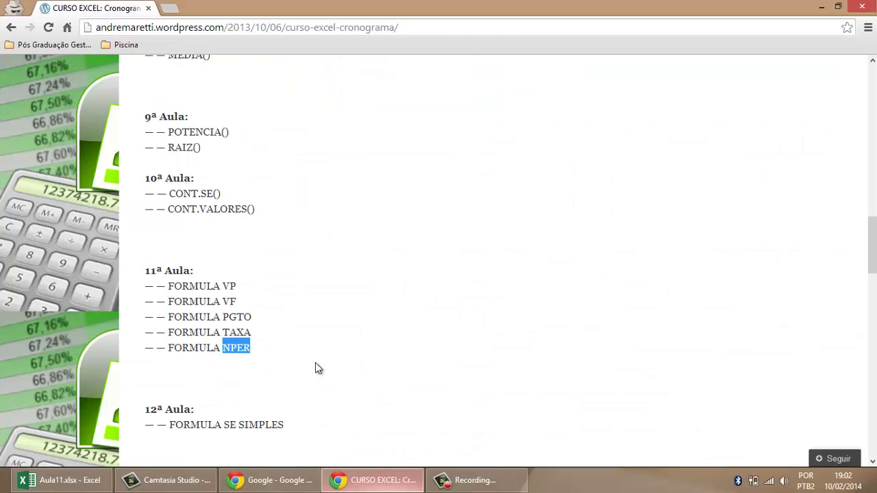
pyautogui.scroll(2, 325, 322)
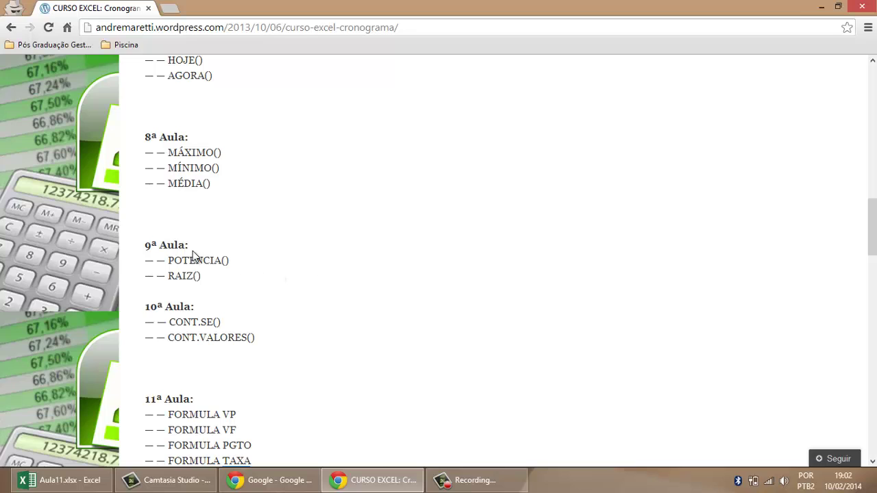
pyautogui.moveTo(147, 245); pyautogui.dragTo(215, 280)
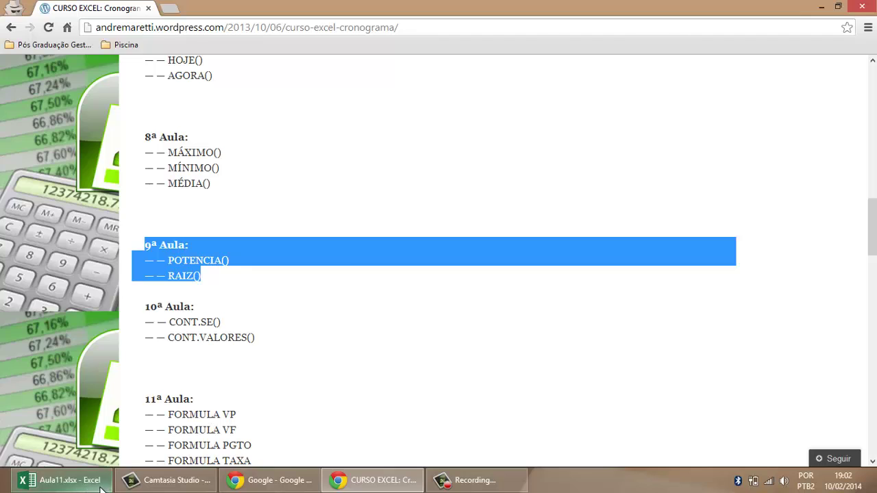
# Switch back to Excel and enter a formula in cell B11 multiplying the installment count in B3 by the interest rate in B2.
pyautogui.click(76, 481)
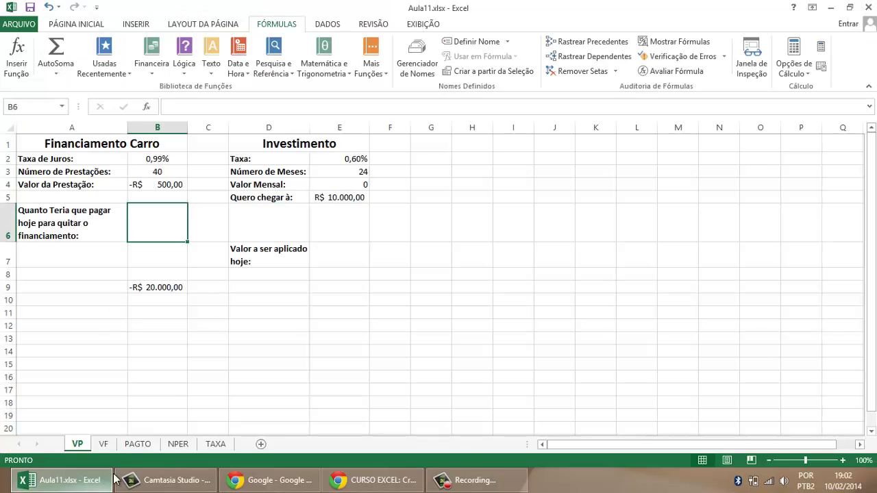
pyautogui.click(165, 316)
pyautogui.write('=')
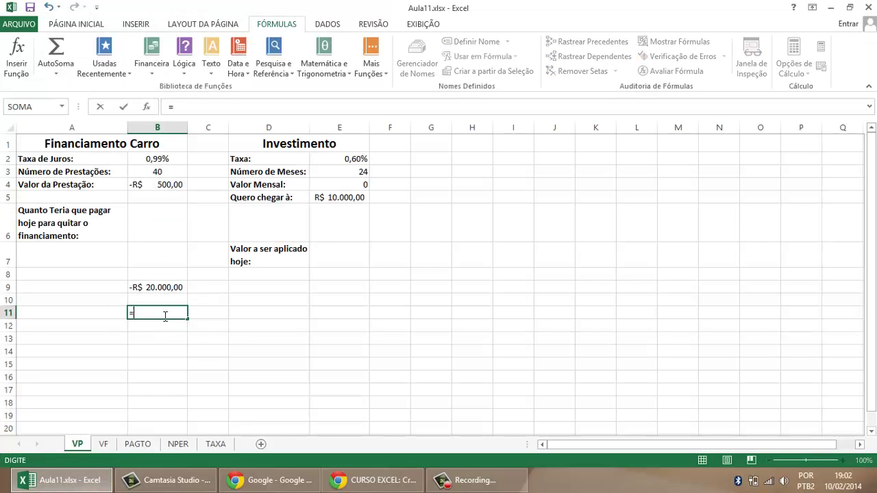
pyautogui.click(171, 172)
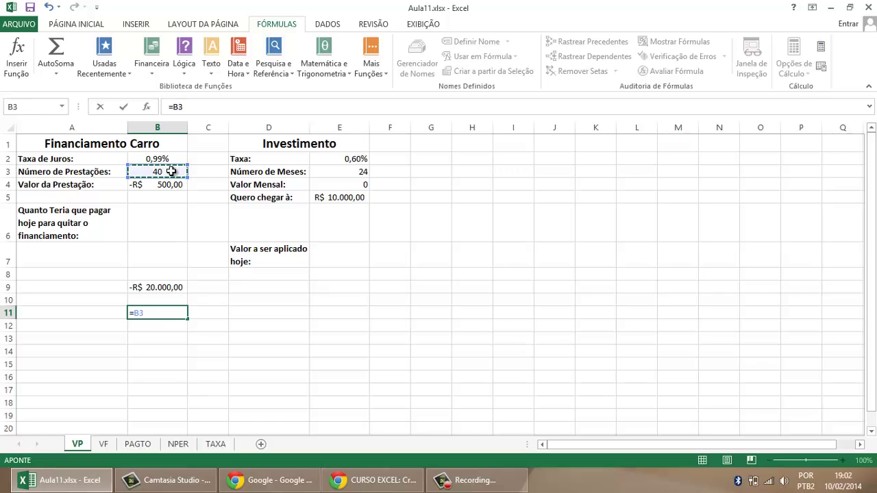
pyautogui.write('*')
pyautogui.click(180, 158)
pyautogui.press('Return')
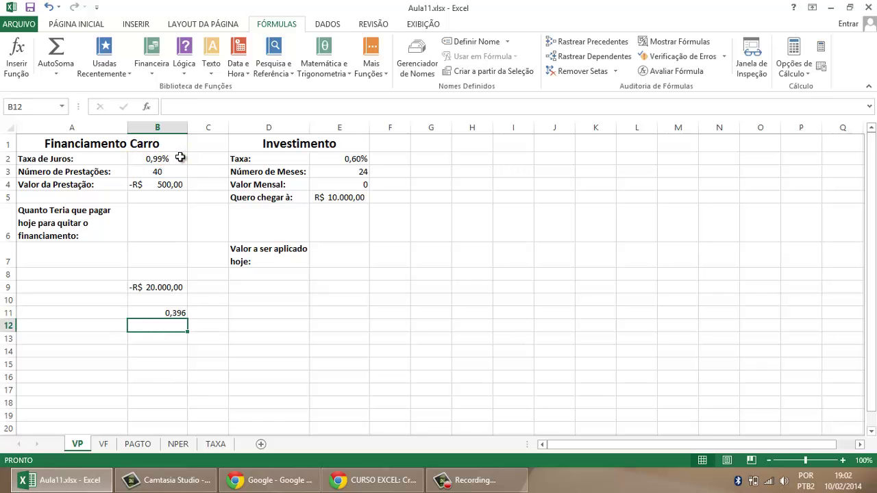
# Format cell B11 as a percentage with two decimal places.
pyautogui.click(179, 315)
pyautogui.click(92, 25)
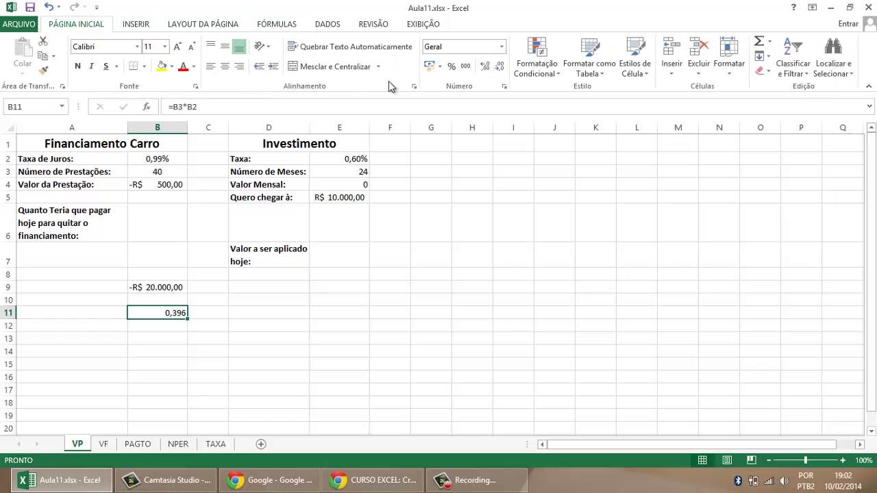
pyautogui.click(452, 67)
pyautogui.click(484, 67)
pyautogui.click(484, 67)
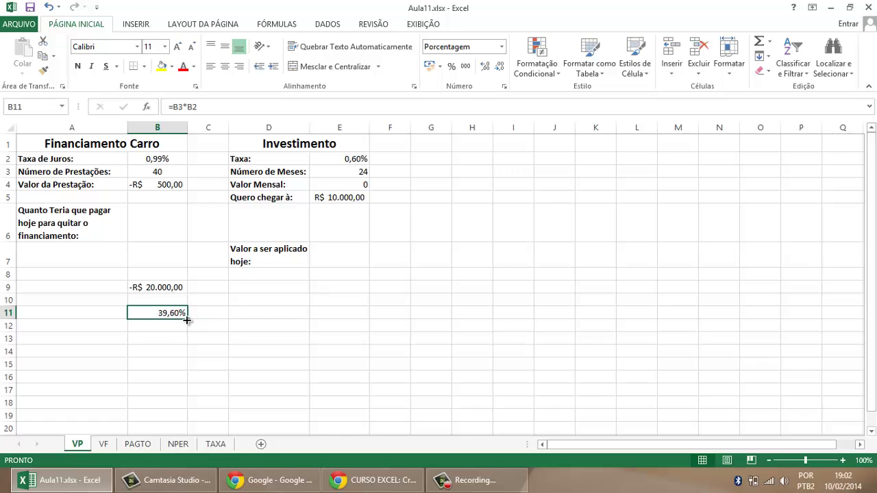
# Review the cells referenced by the B11 formula and check the Taxa de Juros in B2.
pyautogui.doubleClick(166, 312)
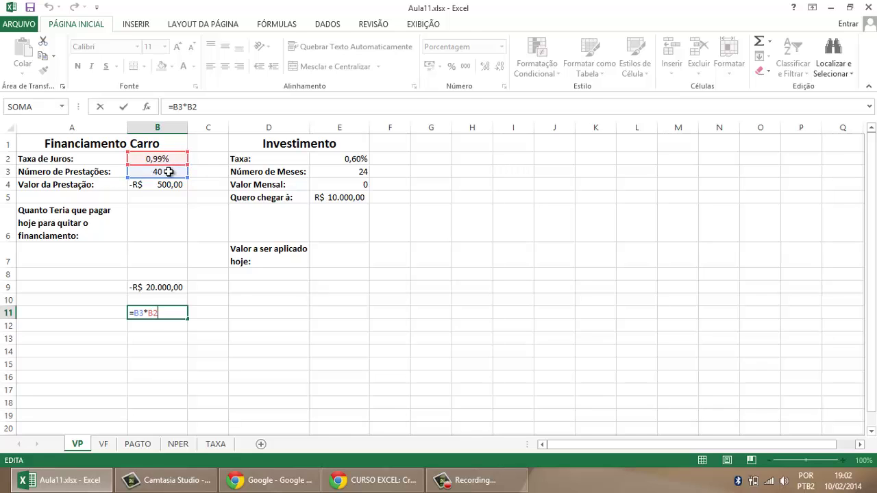
pyautogui.press('Return')
pyautogui.click(179, 312)
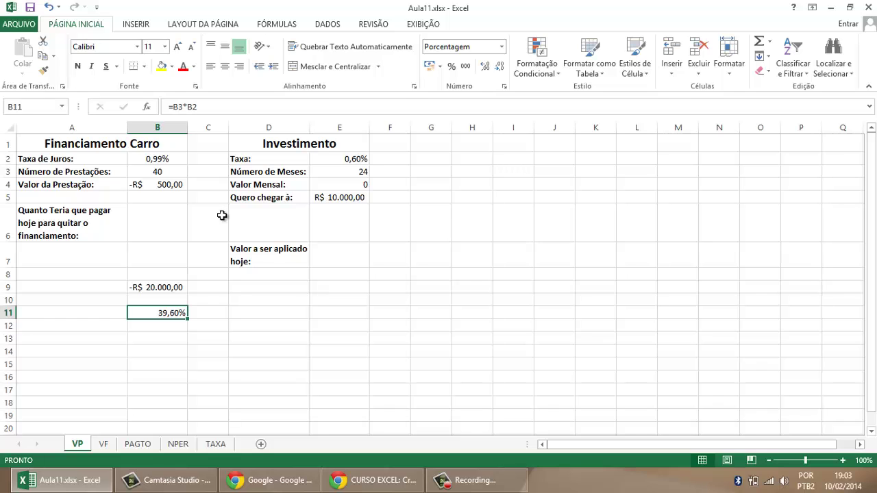
pyautogui.click(169, 161)
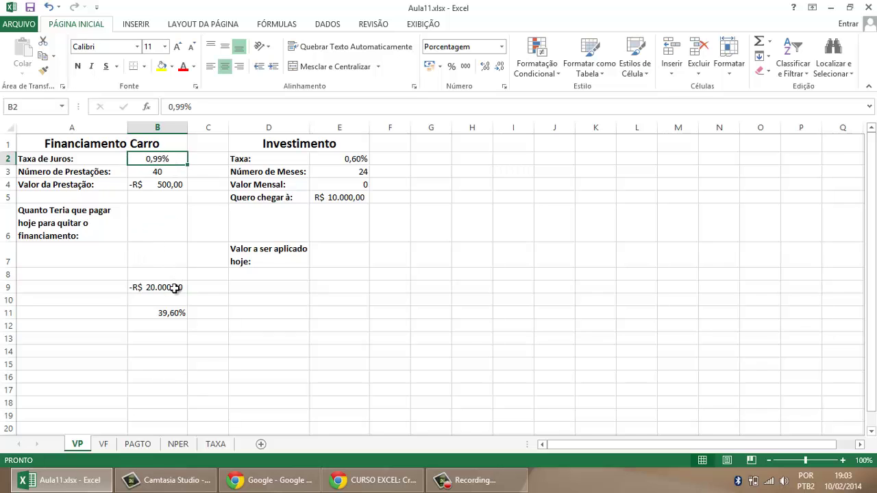
# Delete the simple-interest formula from cell B11, keeping the installment total in B9.
pyautogui.moveTo(171, 287); pyautogui.dragTo(172, 311)
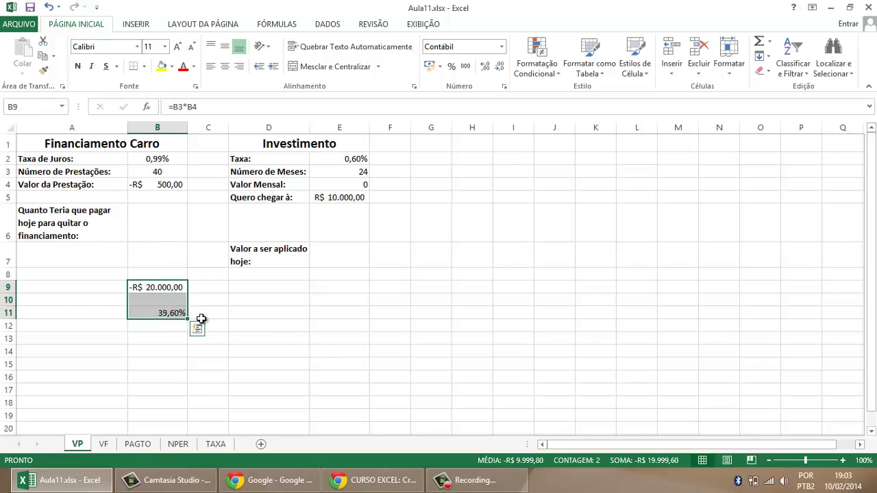
pyautogui.click(171, 313)
pyautogui.press('Delete')
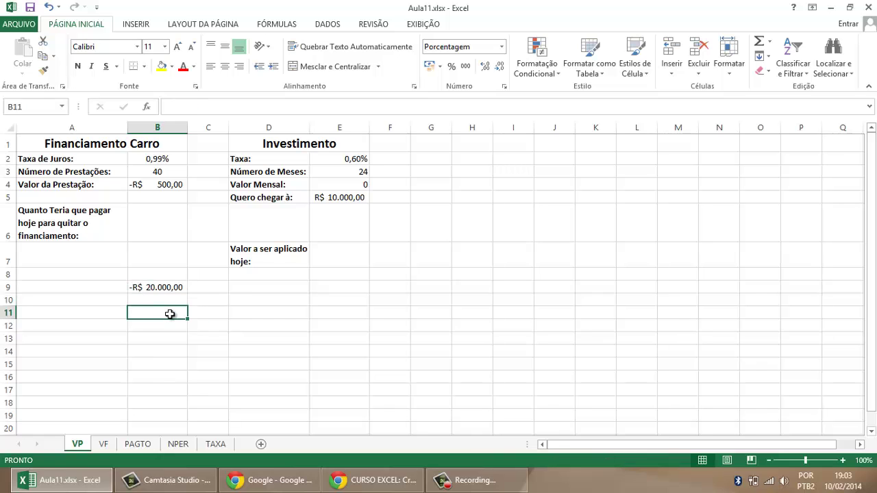
# Examine the payoff question in row 6, the installment total in B9 and the number of installments in B3.
pyautogui.click(165, 217)
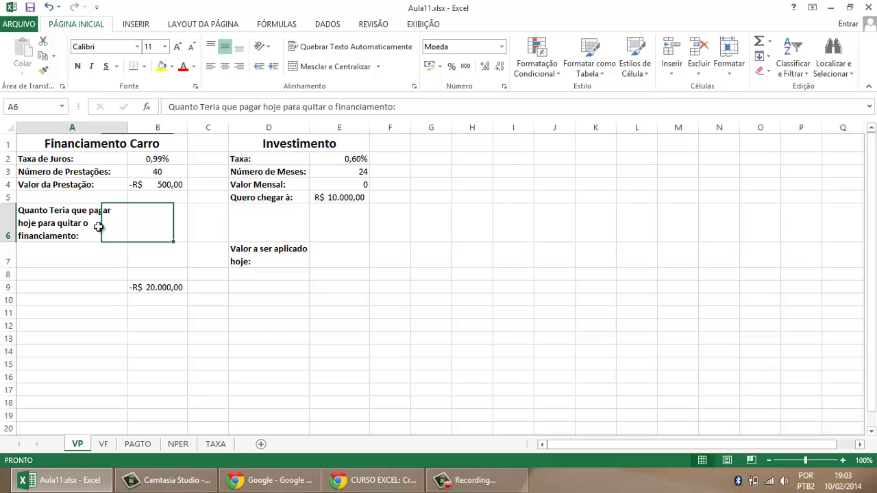
pyautogui.moveTo(100, 225); pyautogui.dragTo(125, 213)
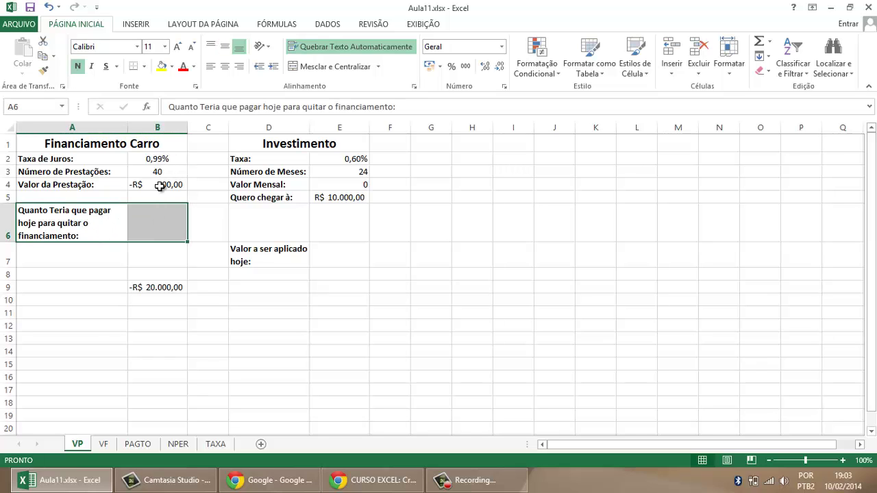
pyautogui.click(169, 283)
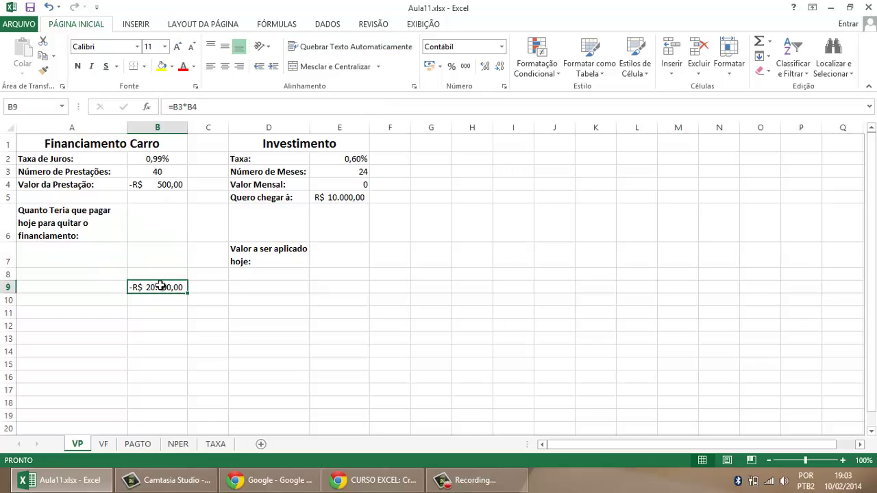
pyautogui.hotkey('ctrl', 'Up')
pyautogui.press('Up')
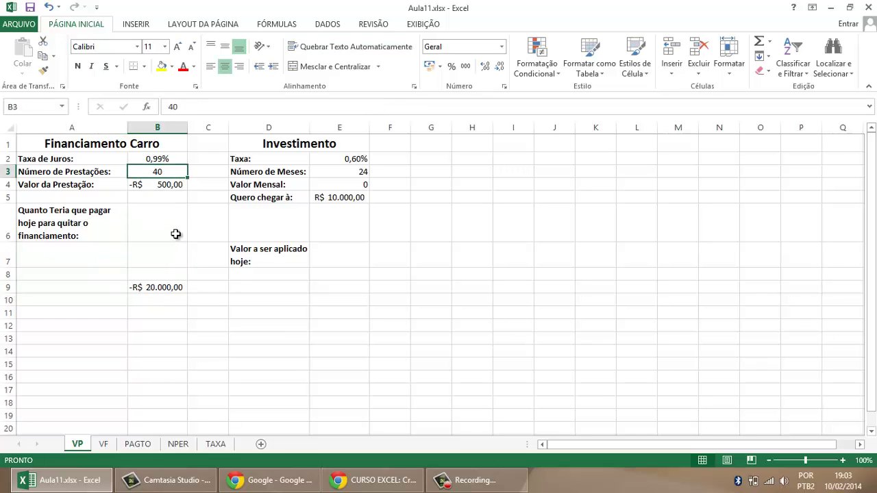
# Calculate the financing payoff amount in B6 with =VP(B2;B3;B4), using the interest rate, number of installments and installment value.
pyautogui.click(176, 235)
pyautogui.write('=')
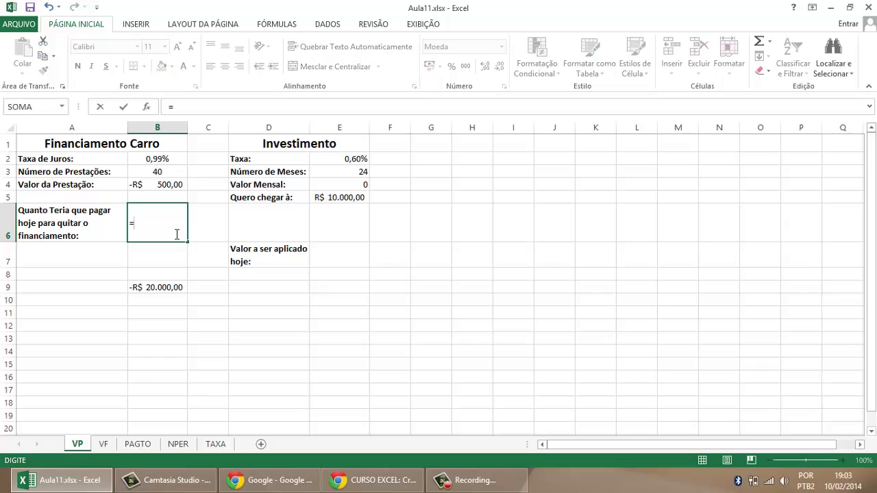
pyautogui.write('vp')
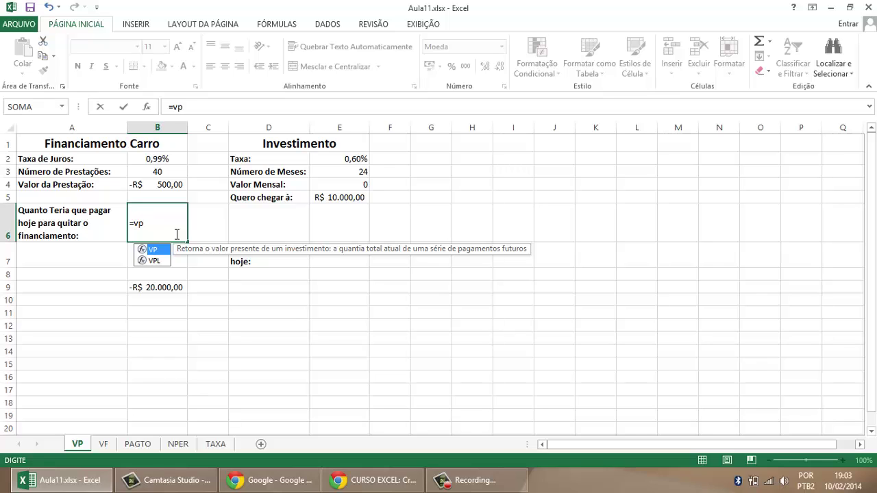
pyautogui.write('(')
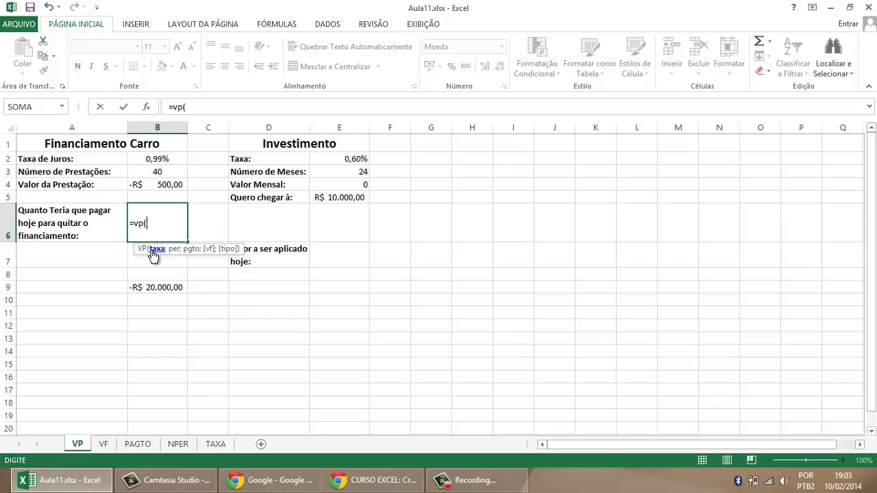
pyautogui.click(169, 159)
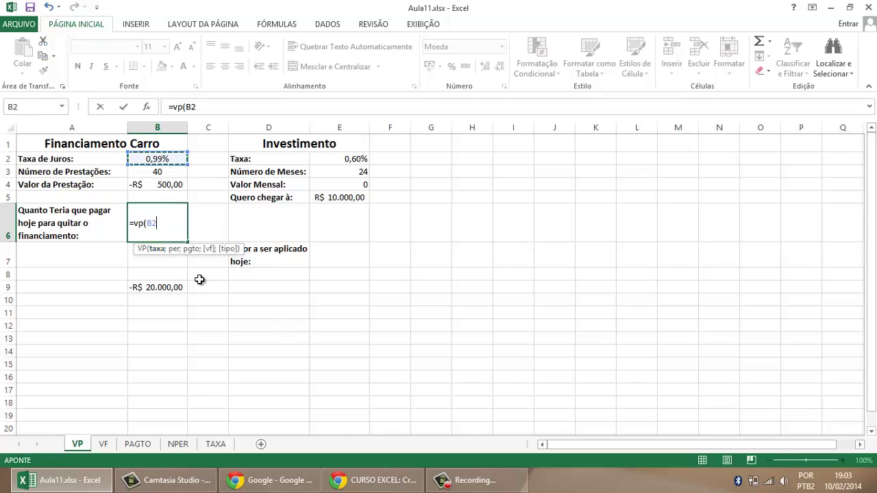
pyautogui.write(';')
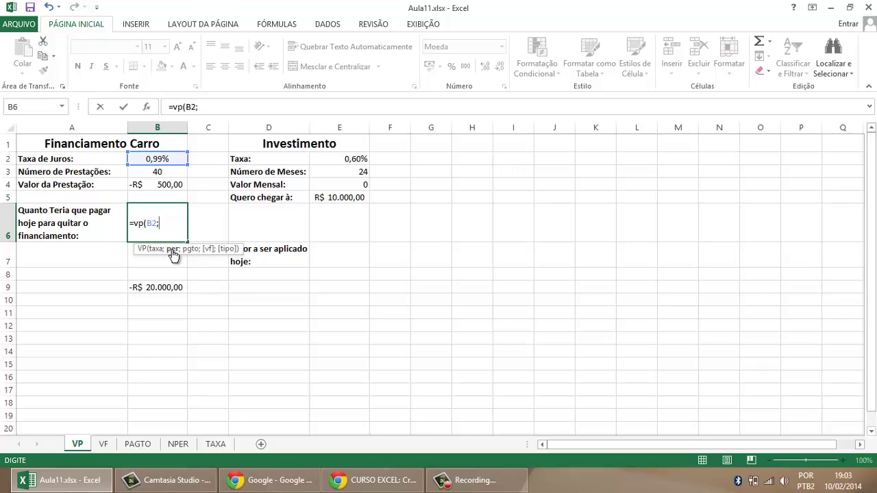
pyautogui.click(168, 172)
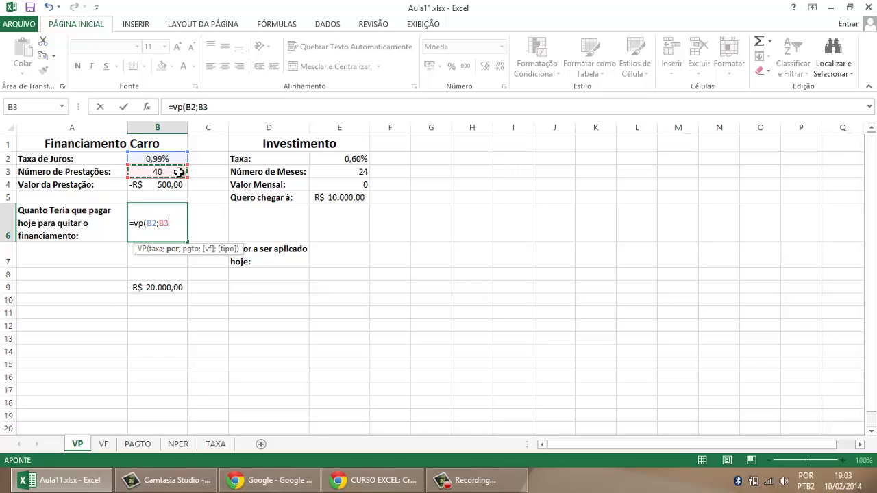
pyautogui.write(';')
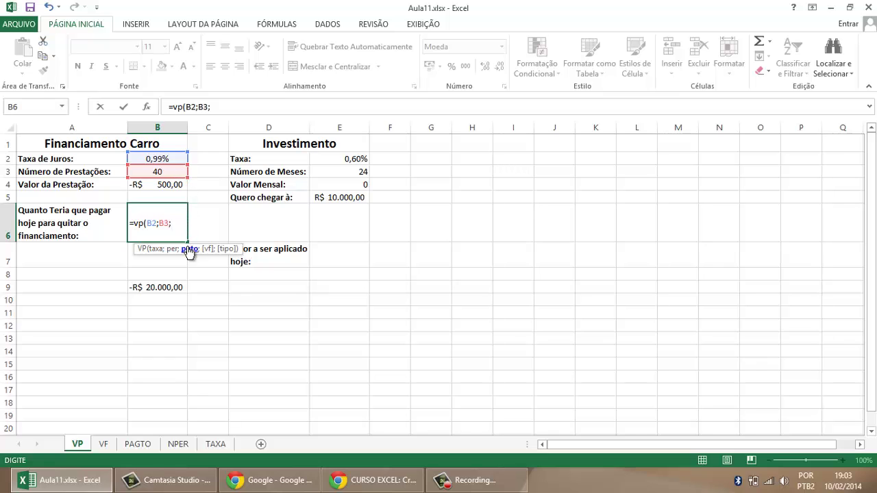
pyautogui.click(176, 185)
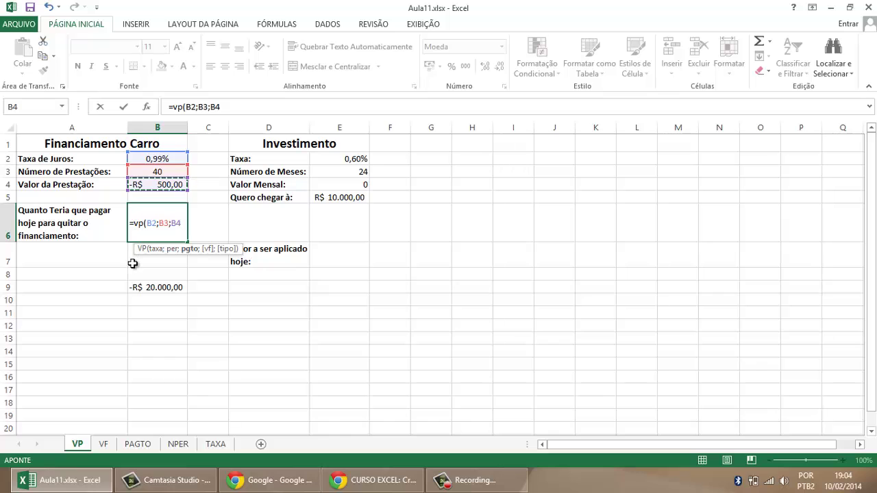
pyautogui.write(')')
pyautogui.press('Return')
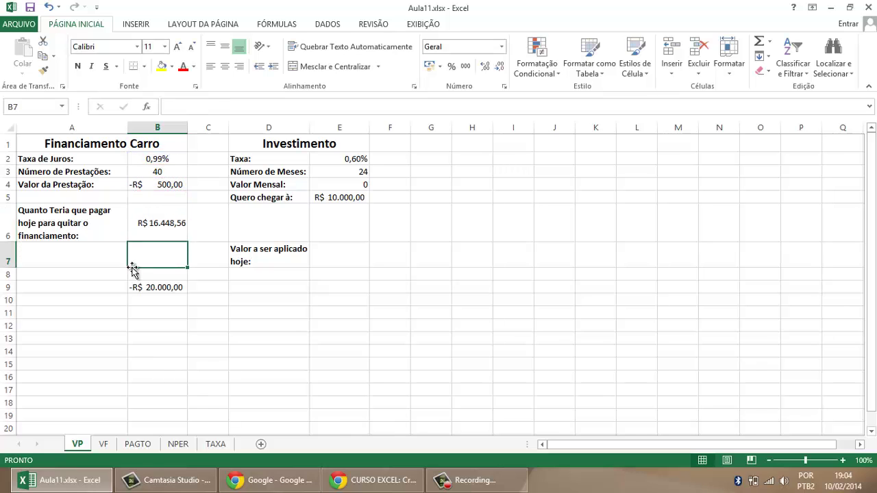
# Compare the payoff amount in B6 with the installment total, and delete the total from cell B9.
pyautogui.click(176, 226)
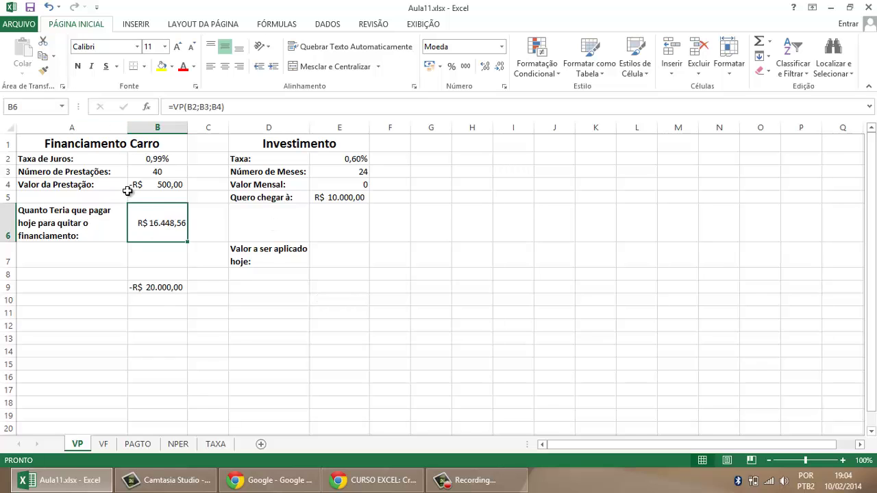
pyautogui.click(166, 175)
pyautogui.click(172, 287)
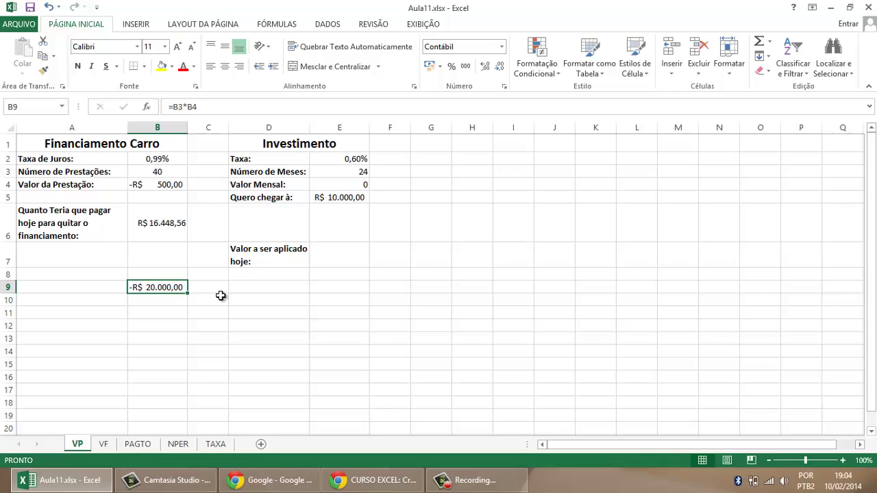
pyautogui.press('Delete')
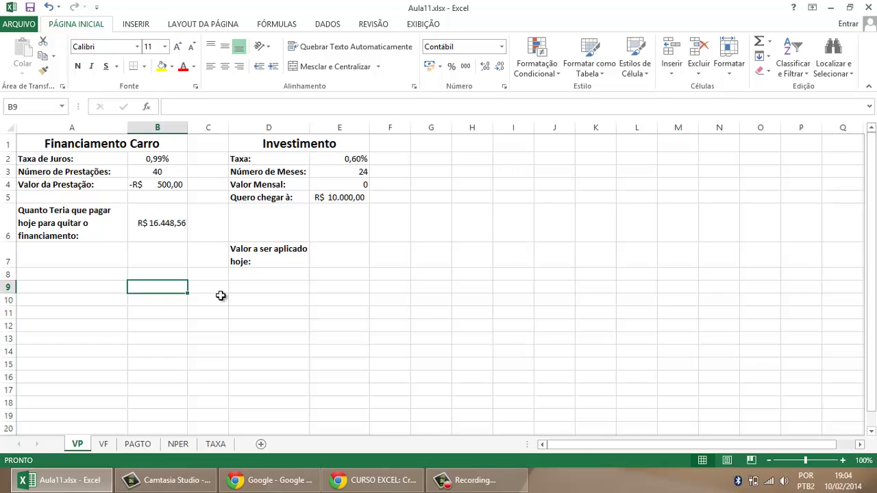
# Review the Investimento table's rate and number of months, and apply the accounting number format to the Valor Mensal in E4.
pyautogui.moveTo(152, 144); pyautogui.dragTo(164, 230)
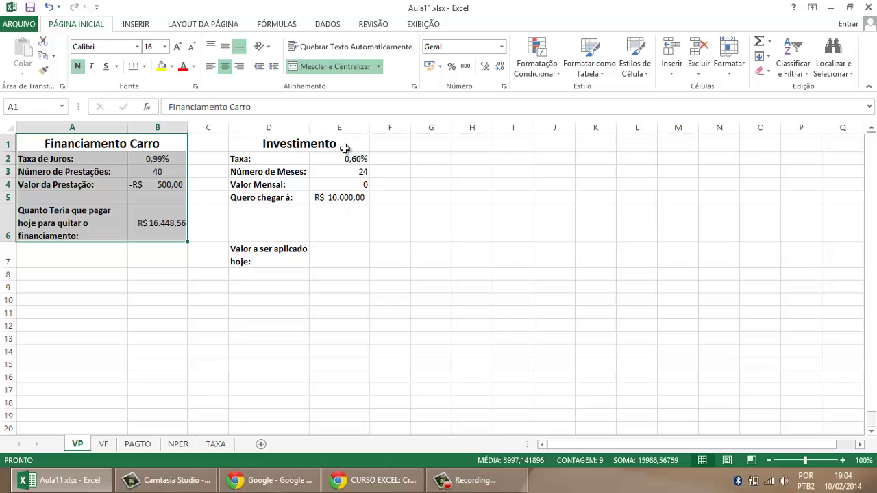
pyautogui.moveTo(345, 148); pyautogui.dragTo(345, 255)
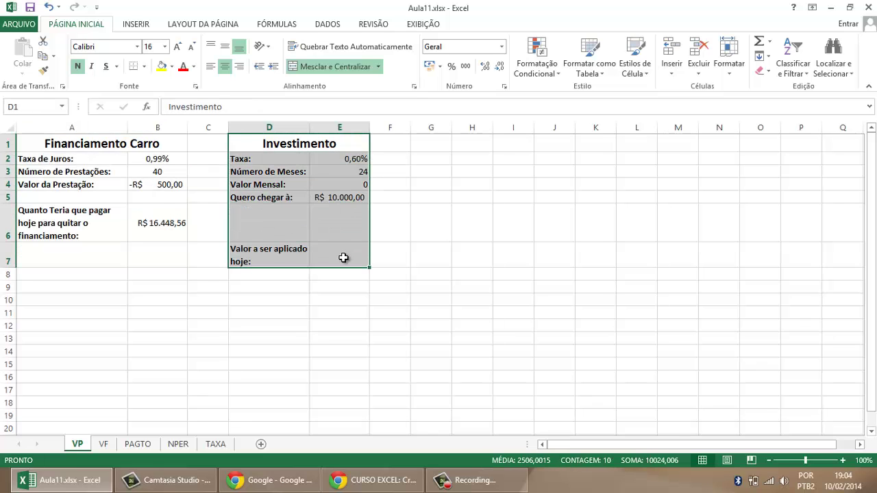
pyautogui.click(299, 163)
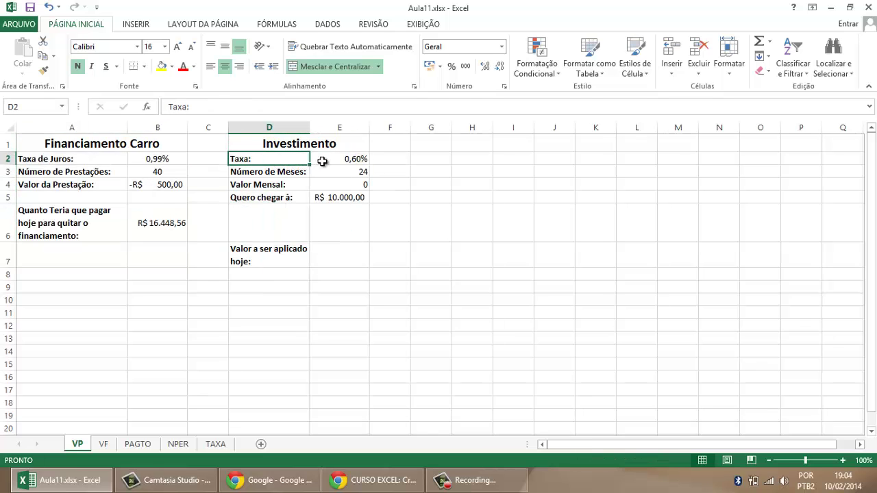
pyautogui.moveTo(322, 161); pyautogui.dragTo(327, 162)
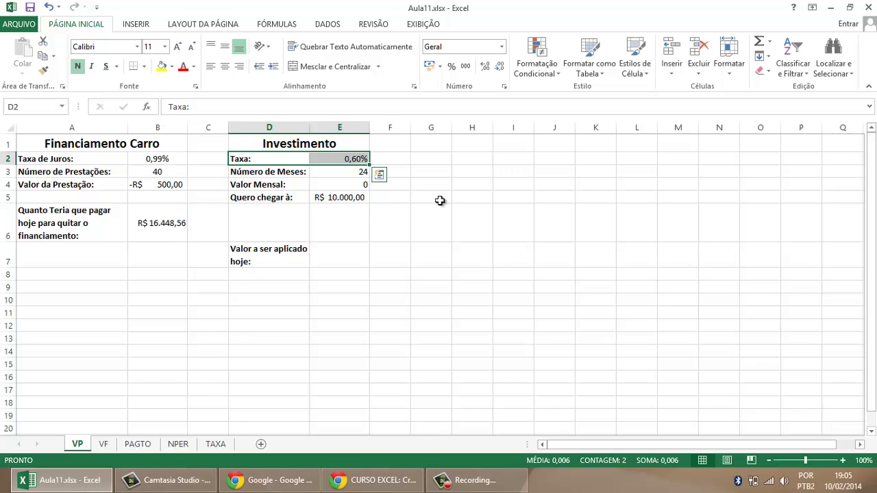
pyautogui.click(345, 159)
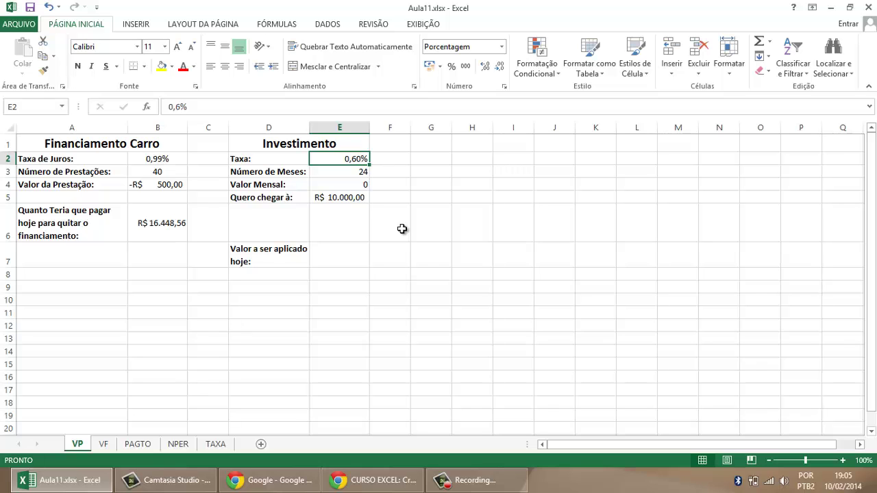
pyautogui.click(353, 174)
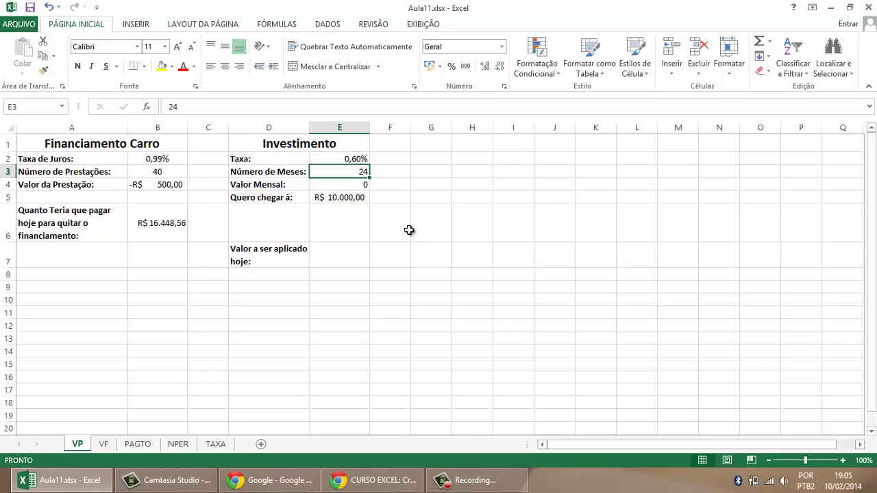
pyautogui.click(361, 184)
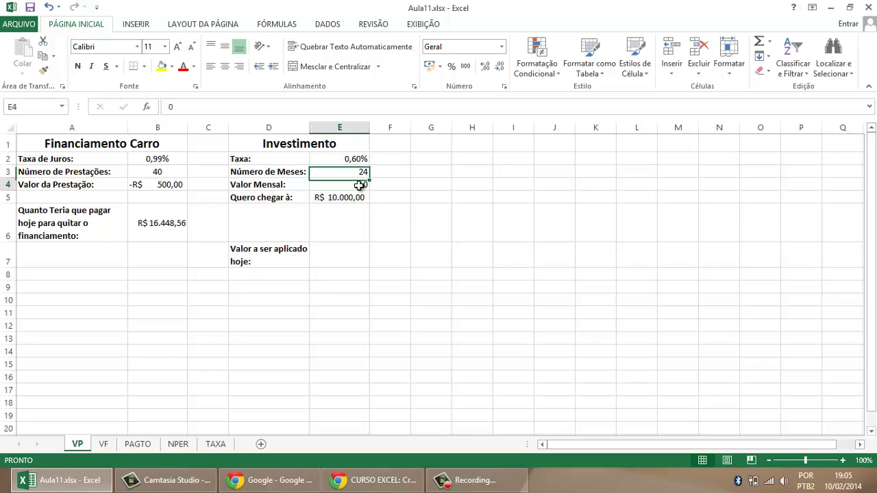
pyautogui.click(428, 65)
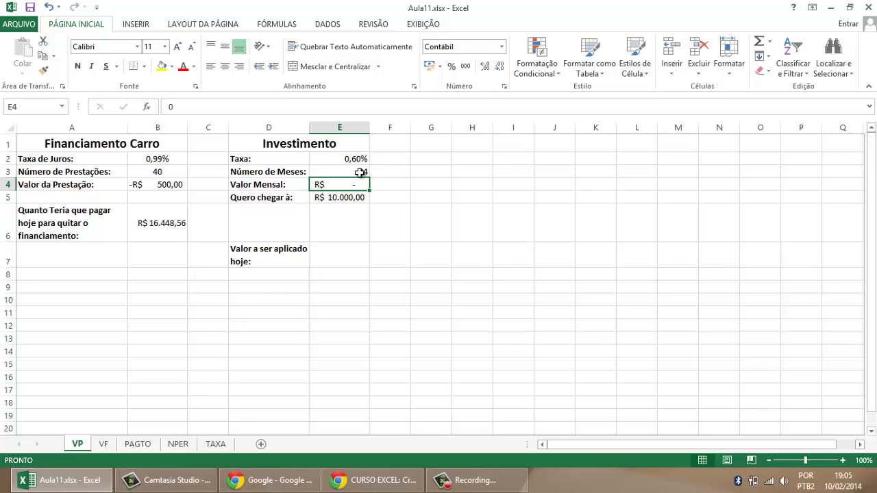
# Examine the investment's rate, months, monthly value and target amount in E2:E5, and the Valor a ser aplicado hoje question in row 7.
pyautogui.click(361, 172)
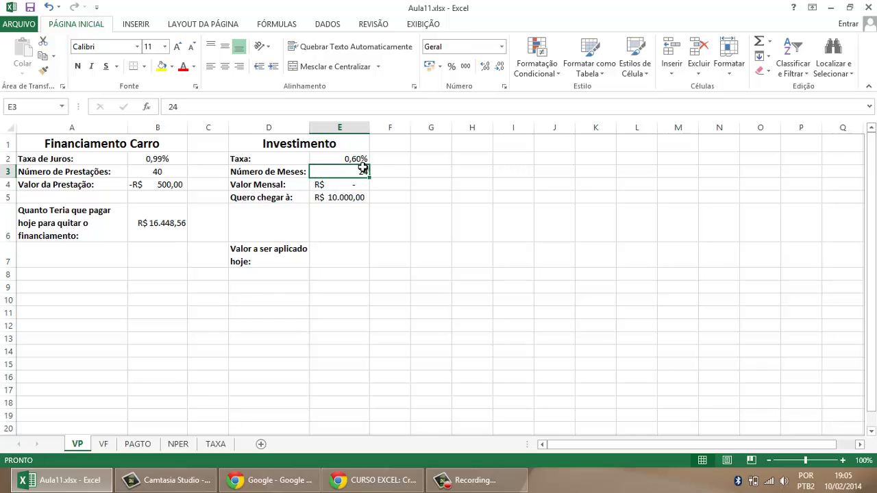
pyautogui.click(361, 158)
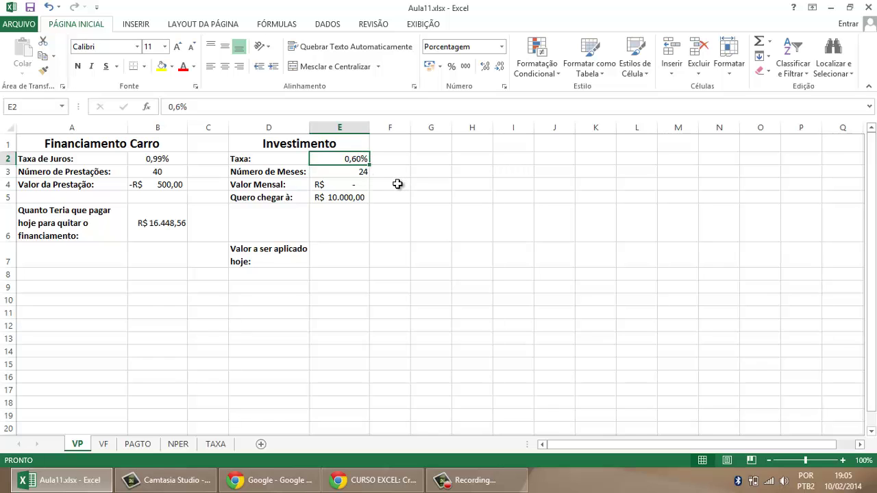
pyautogui.click(367, 183)
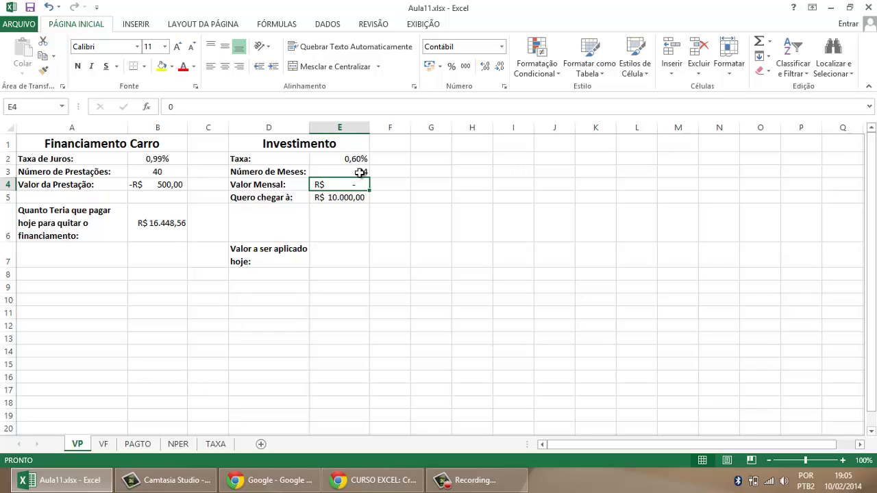
pyautogui.click(367, 172)
pyautogui.click(350, 196)
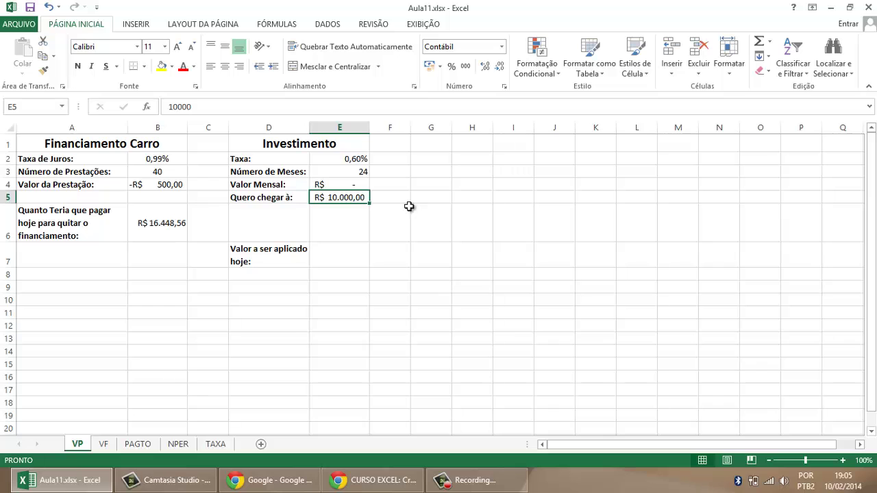
pyautogui.click(336, 181)
pyautogui.click(336, 171)
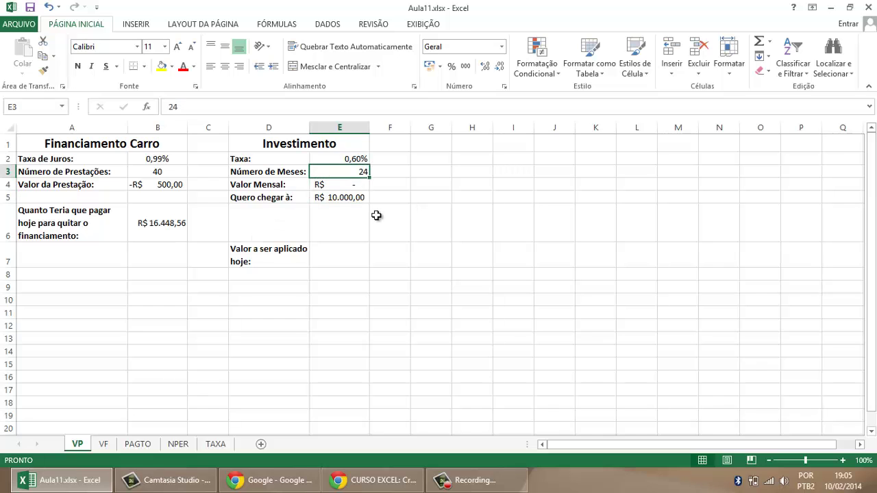
pyautogui.click(340, 258)
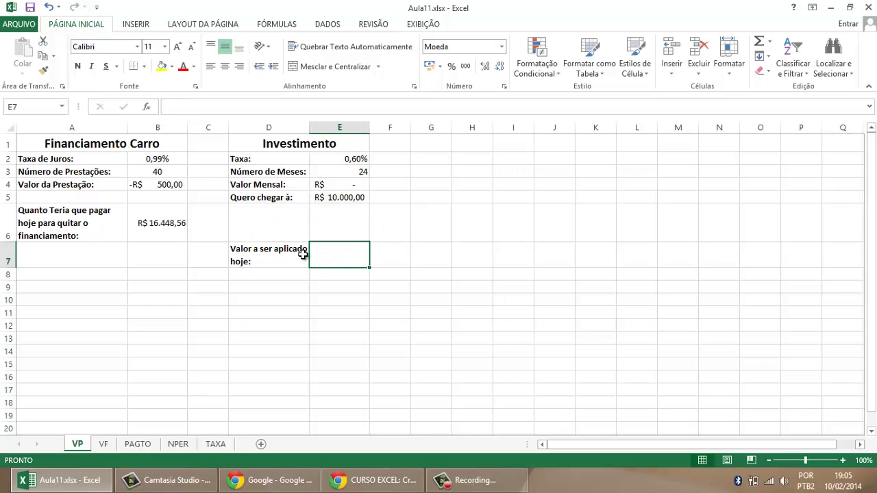
pyautogui.moveTo(303, 251); pyautogui.dragTo(331, 256)
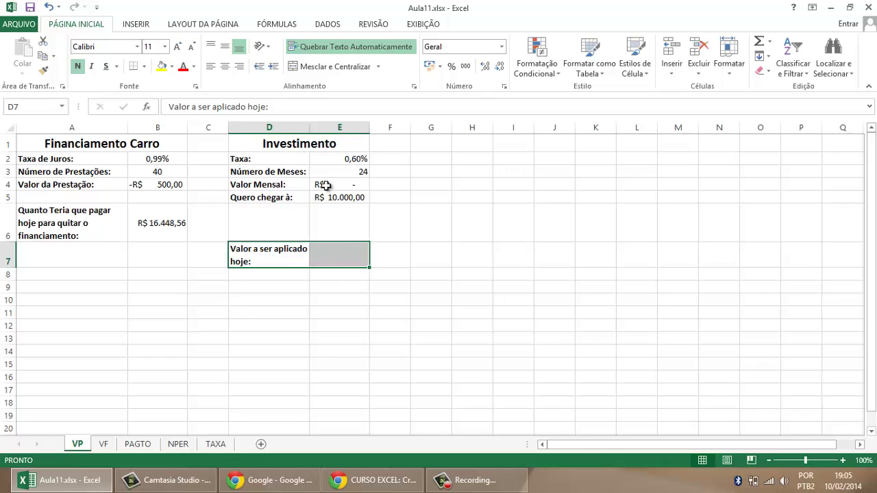
pyautogui.click(357, 267)
pyautogui.click(358, 197)
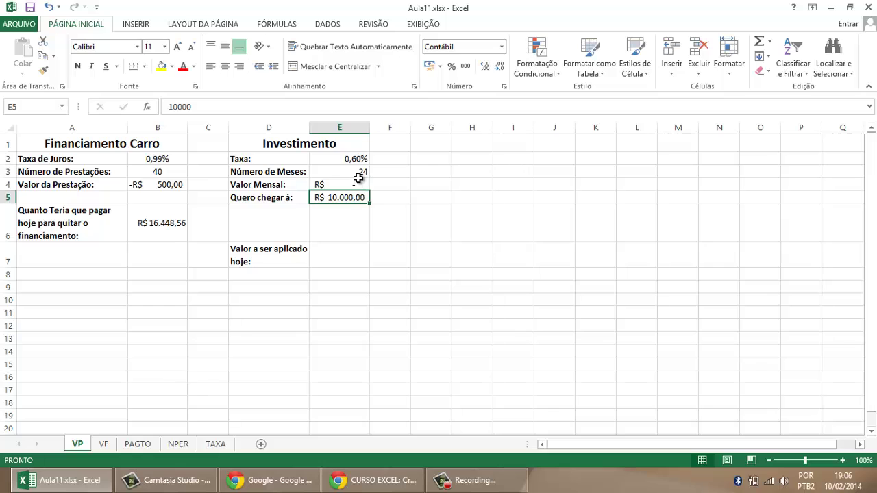
pyautogui.click(358, 172)
# Calculate the investment's Valor a ser aplicado hoje in E7 with =VP(E2;E3;E4;E5), using the rate, months, monthly value and target amount.
pyautogui.click(341, 251)
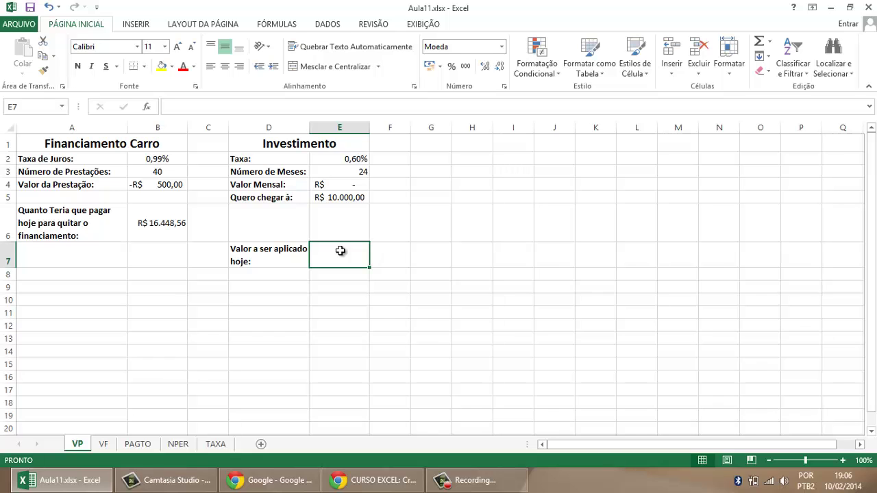
pyautogui.write('=')
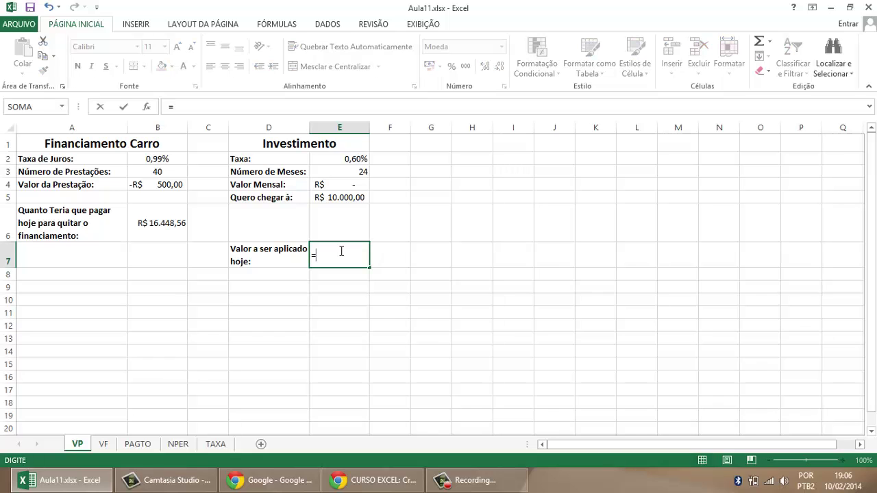
pyautogui.write('vp(')
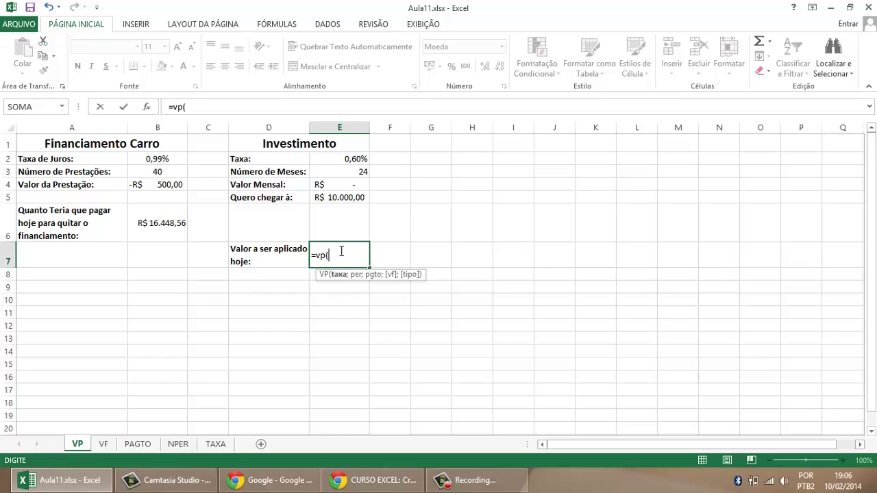
pyautogui.click(345, 158)
pyautogui.write(';')
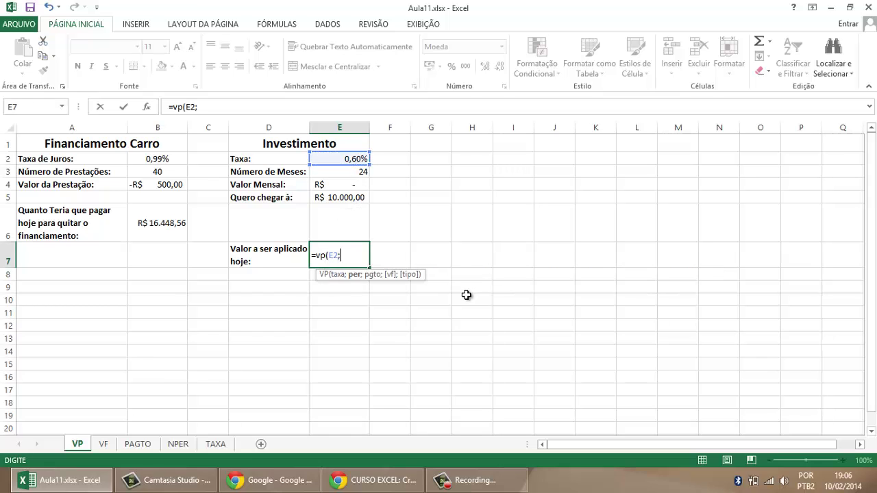
pyautogui.click(355, 171)
pyautogui.write(';')
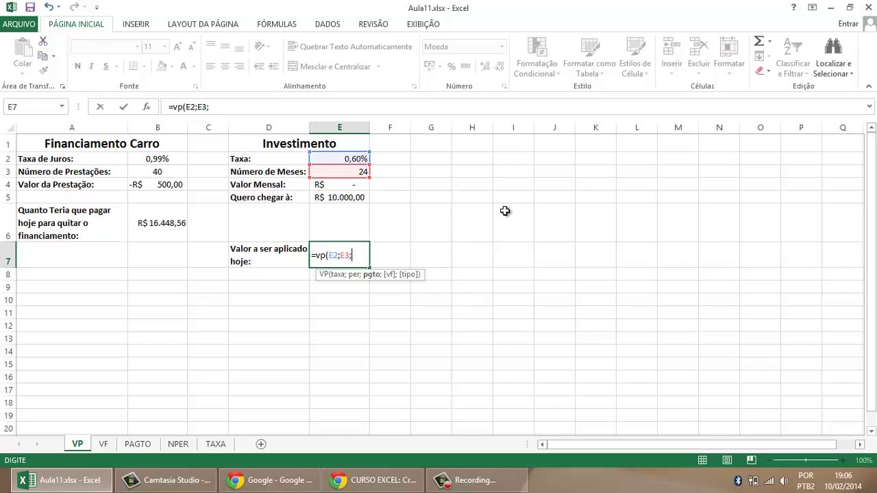
pyautogui.click(359, 185)
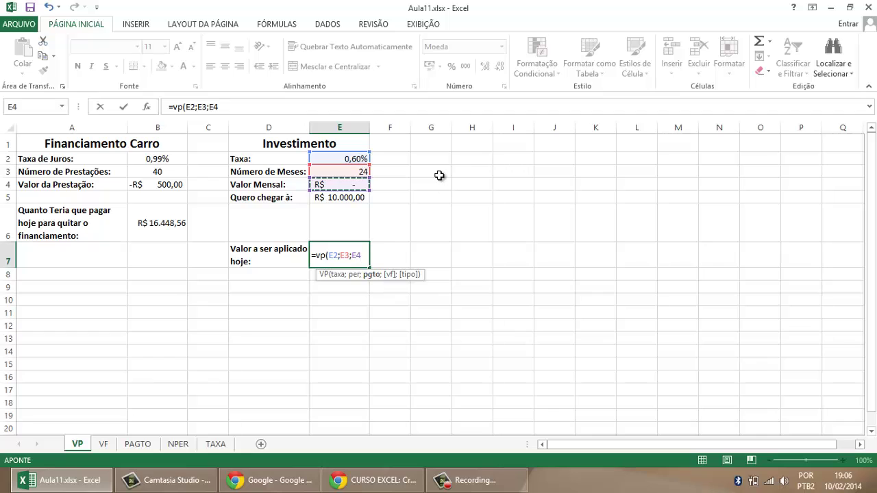
pyautogui.write(';')
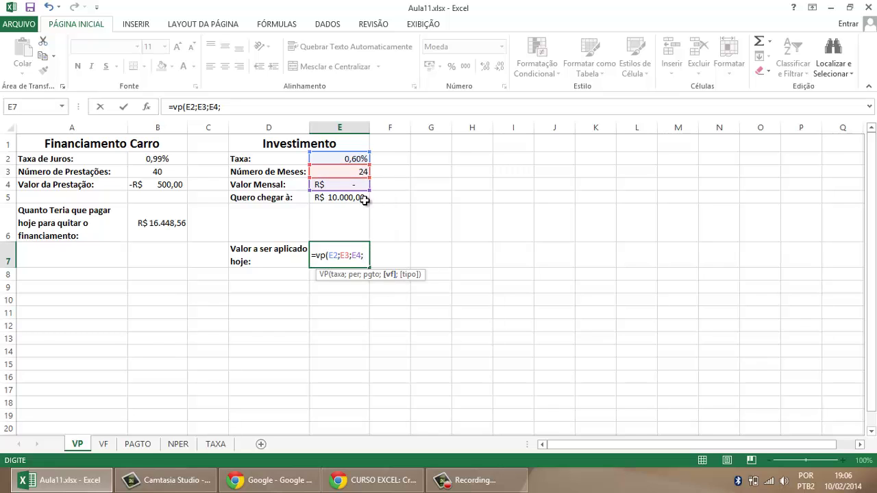
pyautogui.click(365, 198)
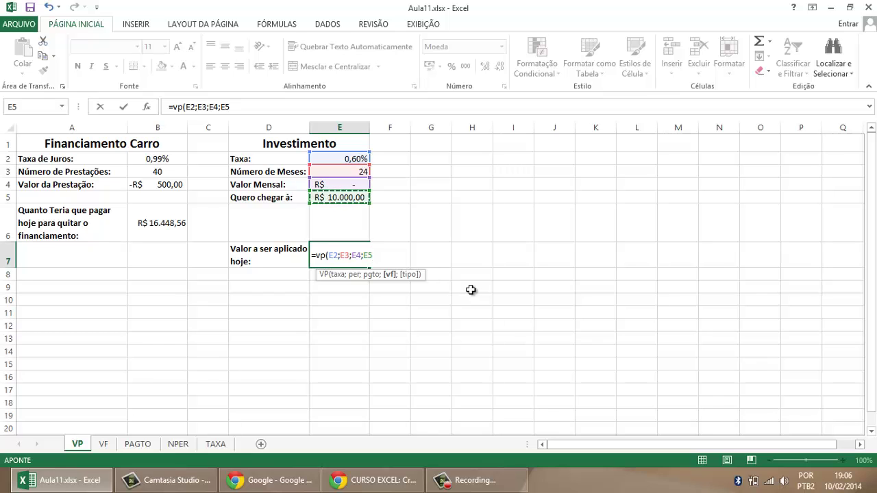
pyautogui.write(')')
pyautogui.press('Return')
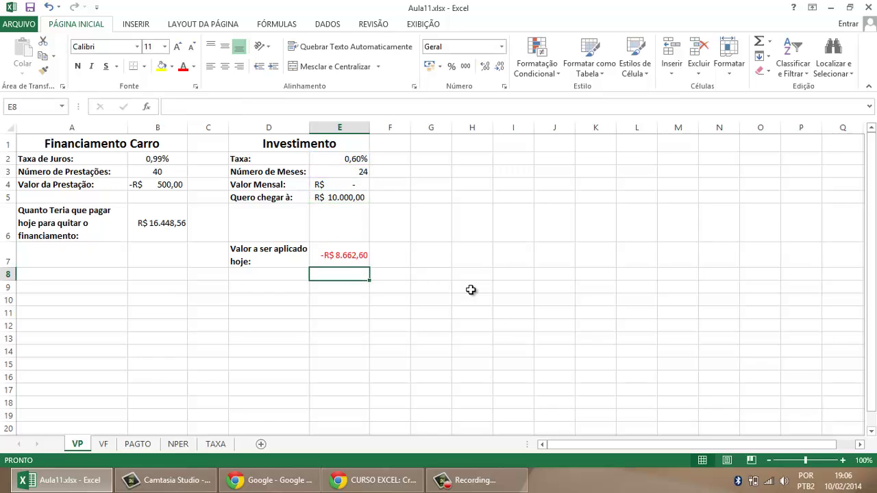
# Review the amount in E7 against the months and target, and set the investment's Valor Mensal in E4 to -100.
pyautogui.click(343, 255)
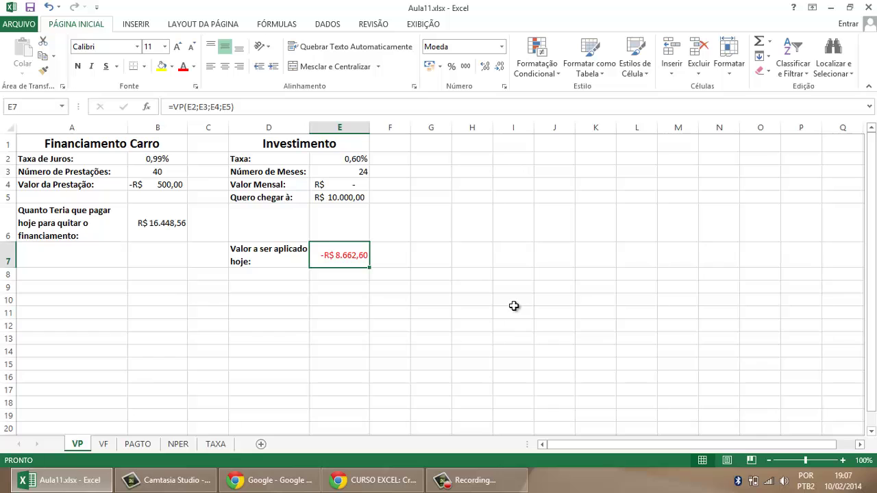
pyautogui.click(360, 172)
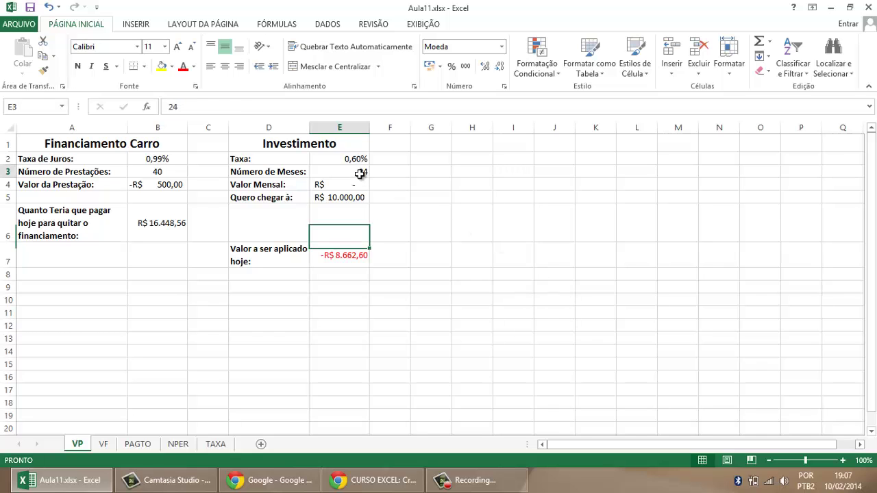
pyautogui.click(365, 198)
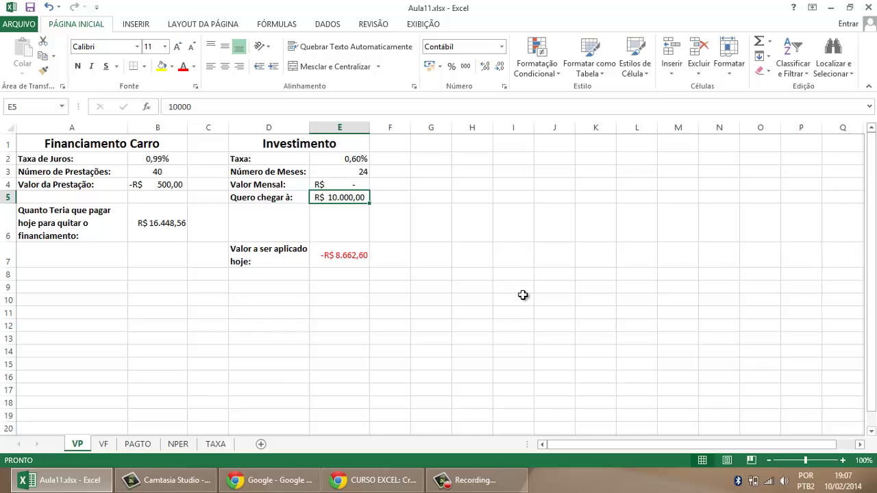
pyautogui.click(364, 259)
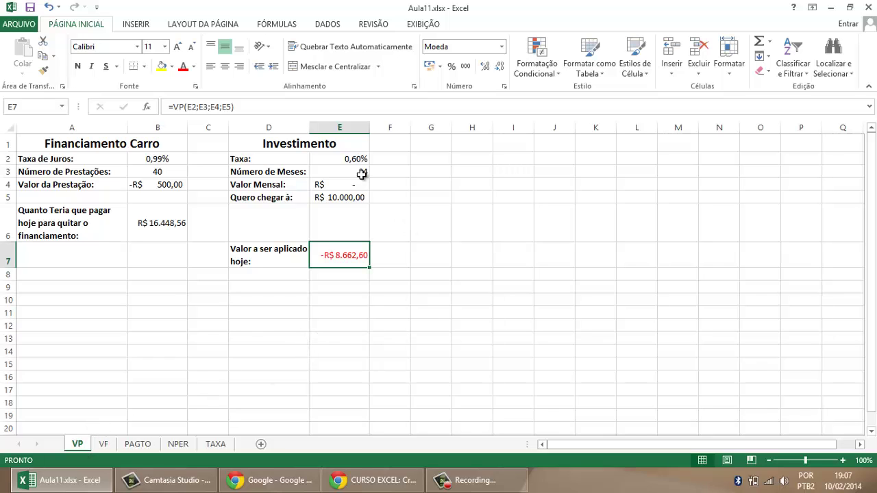
pyautogui.click(339, 182)
pyautogui.write('-1')
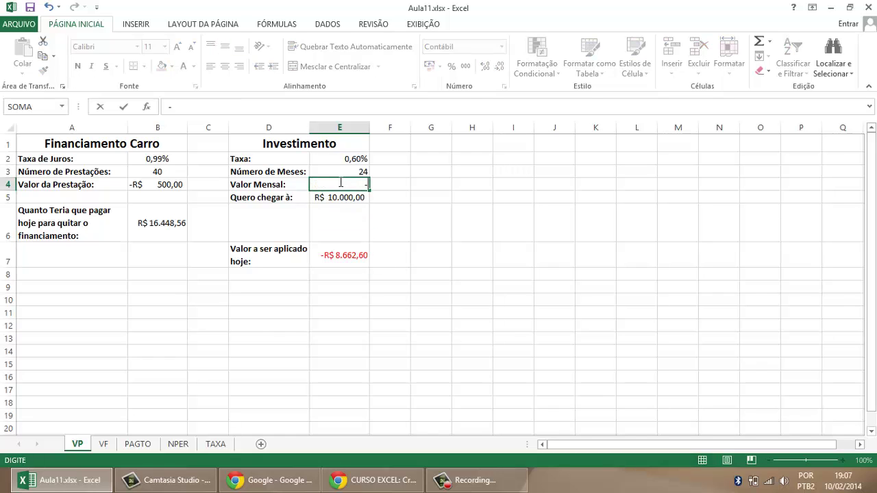
pyautogui.write('00')
pyautogui.press('Return')
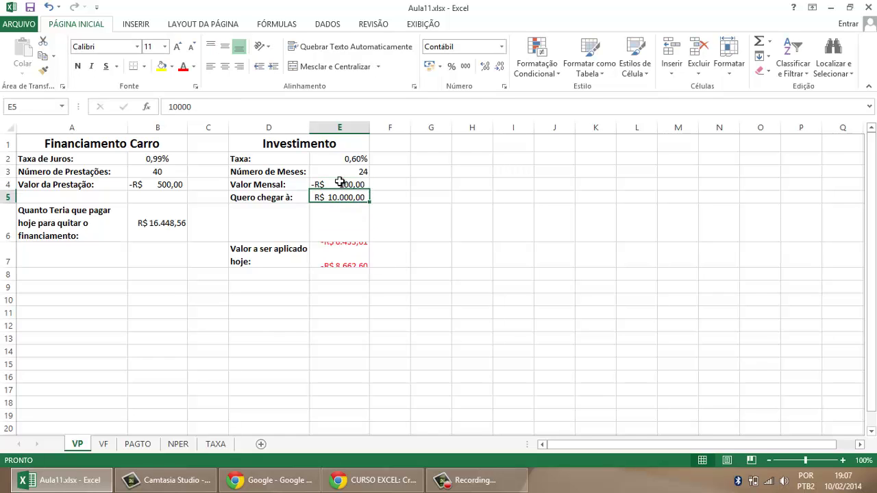
# Examine how the monthly value in E4, the months in E3 and the target in E5 relate to the initial amount in E7.
pyautogui.click(298, 185)
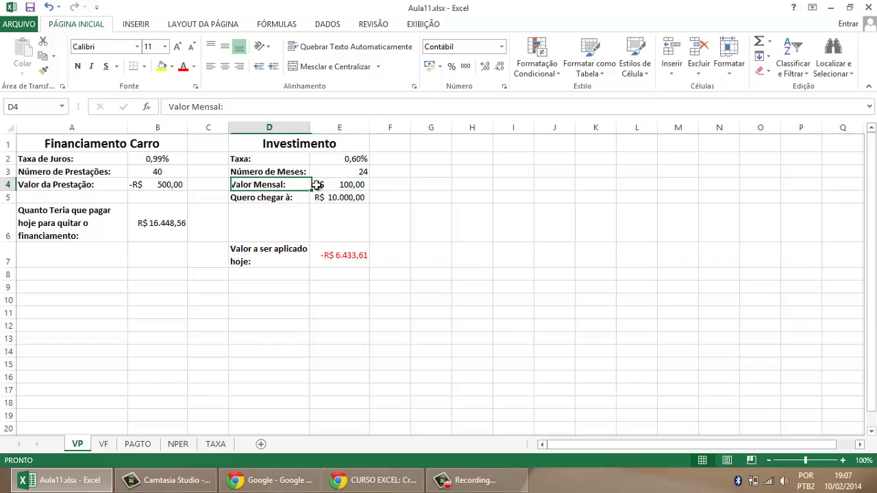
pyautogui.moveTo(342, 183); pyautogui.dragTo(298, 185)
pyautogui.click(333, 183)
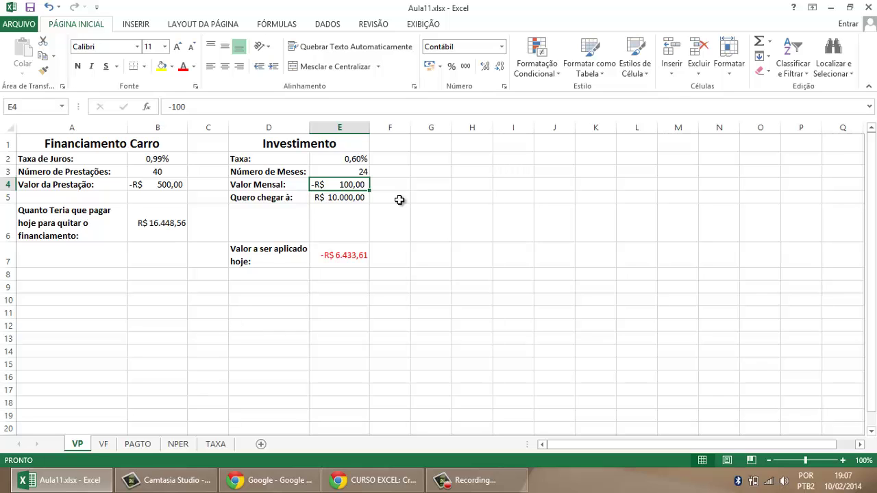
pyautogui.click(361, 170)
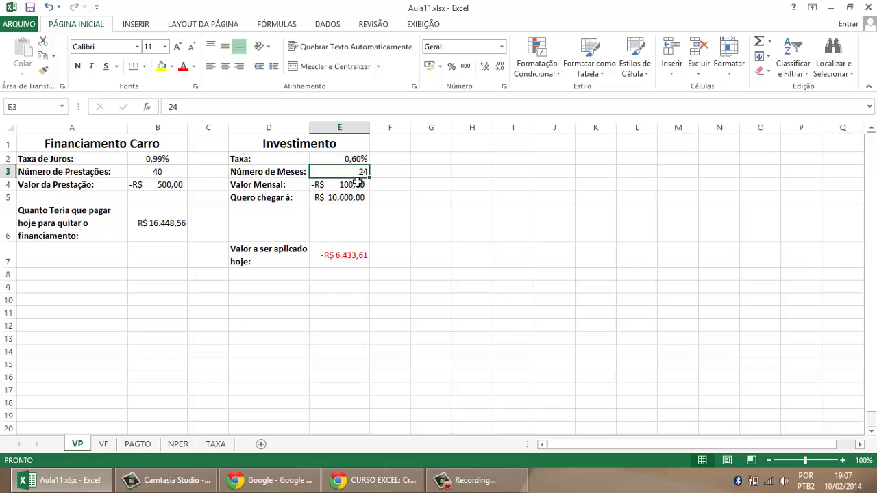
pyautogui.press('Return')
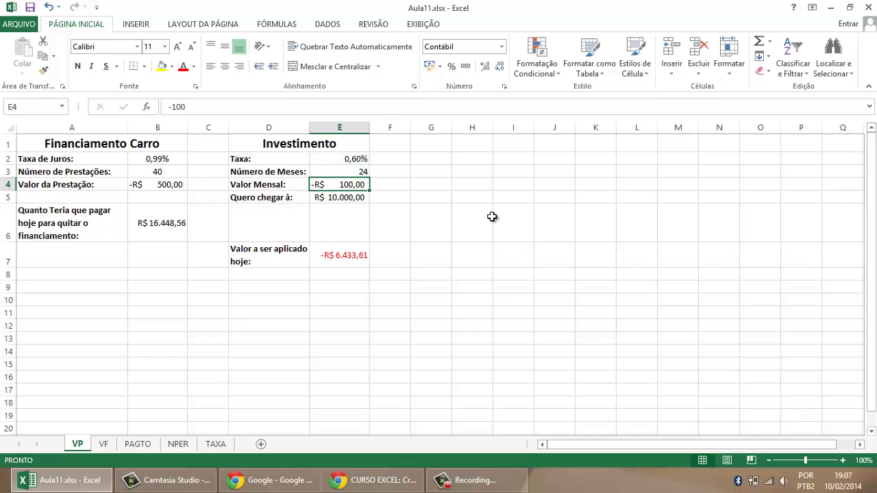
pyautogui.click(354, 261)
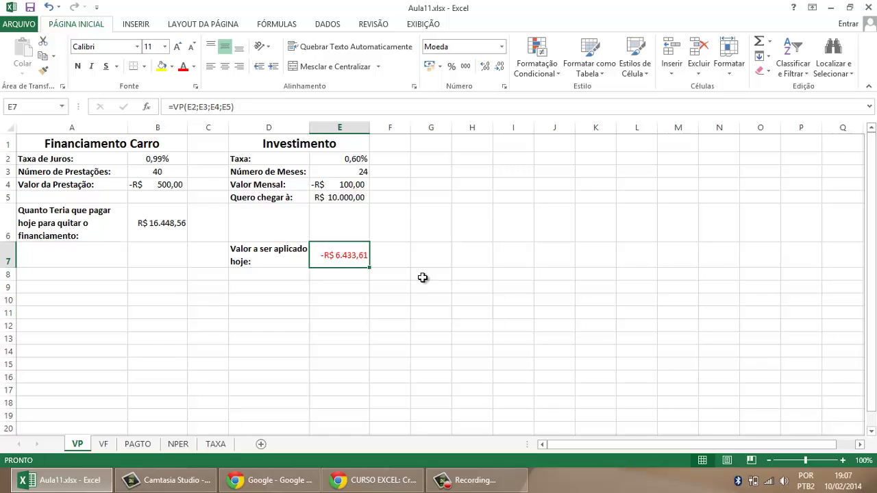
pyautogui.click(353, 184)
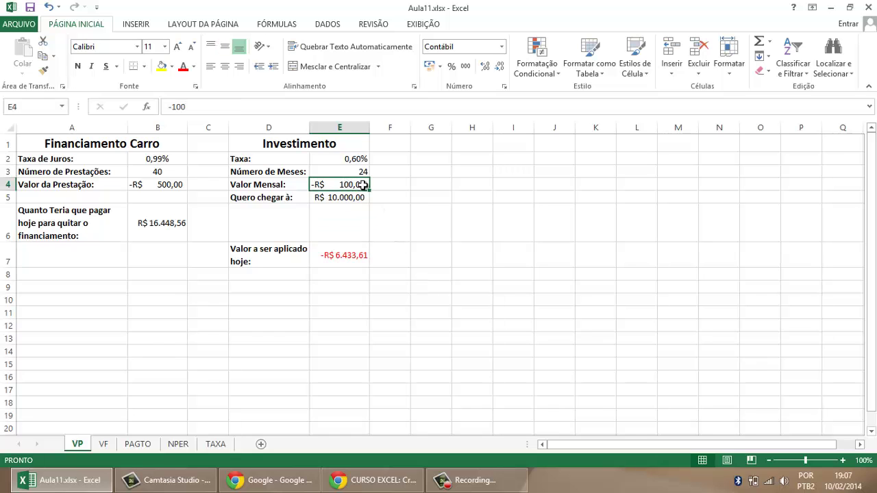
pyautogui.click(359, 171)
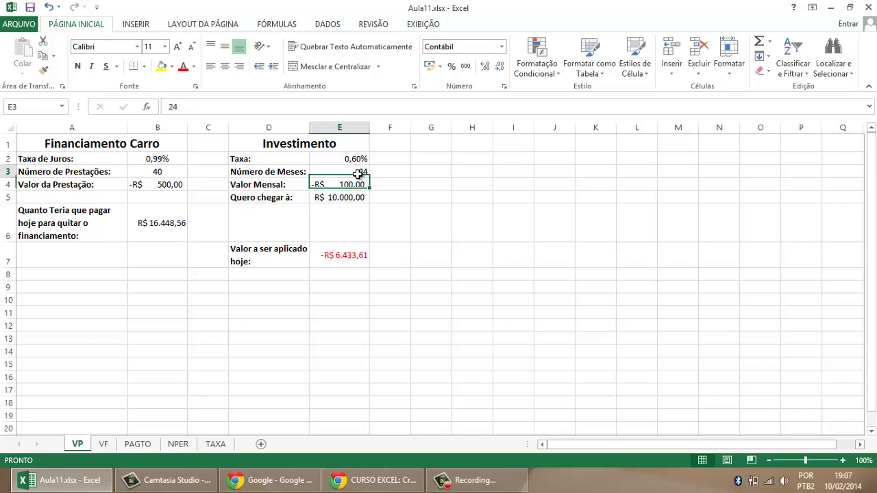
pyautogui.click(359, 197)
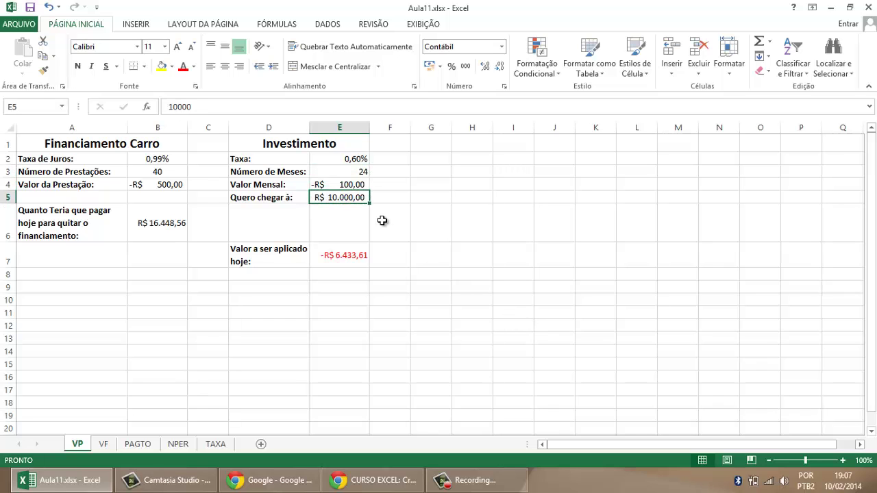
# Set the investment's Valor Mensal in E4 to -200 and review the recalculated E7 amount against the months and target.
pyautogui.click(358, 186)
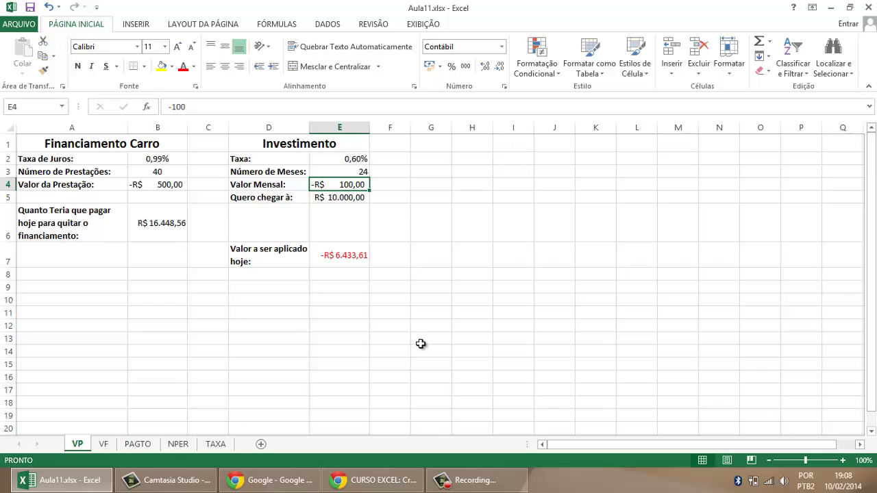
pyautogui.write('-200')
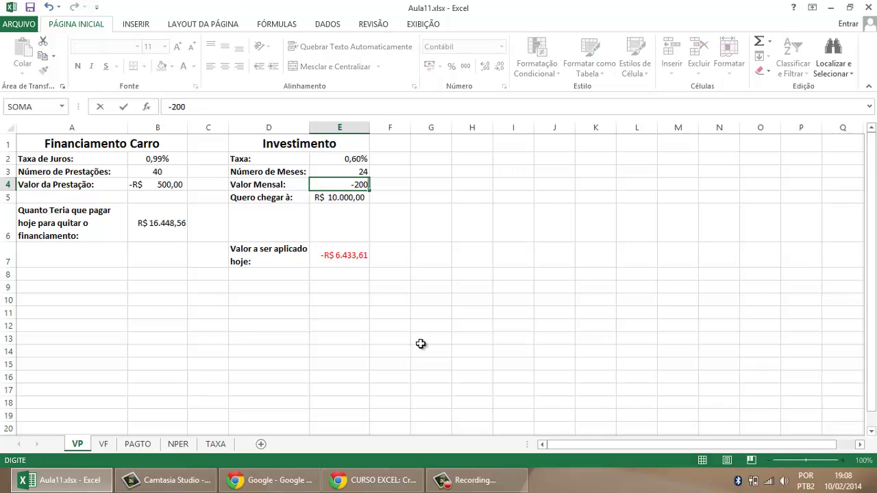
pyautogui.press('Return')
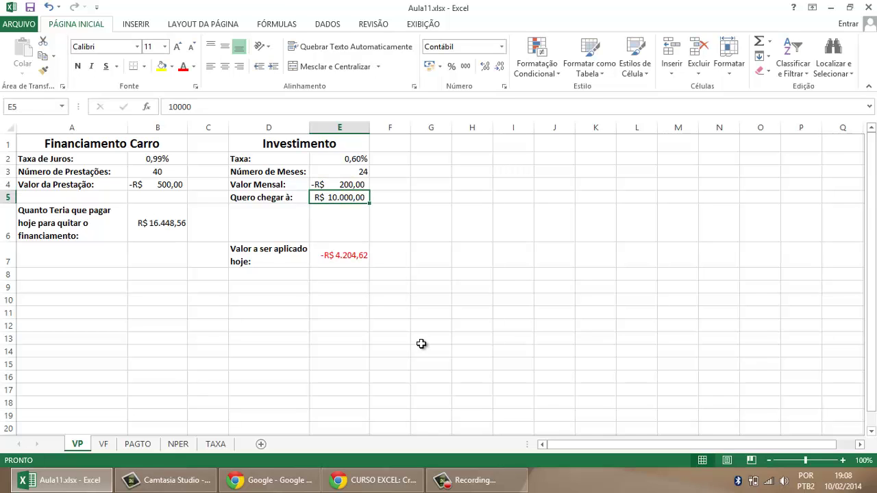
pyautogui.click(358, 264)
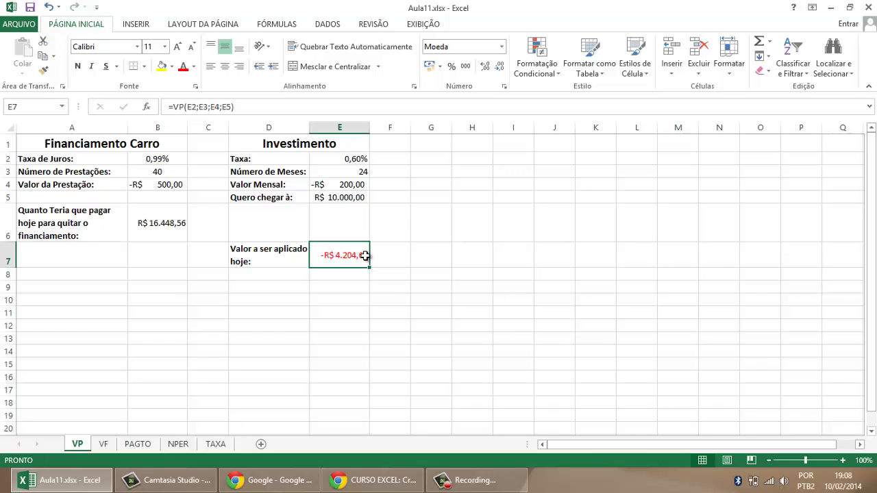
pyautogui.click(343, 182)
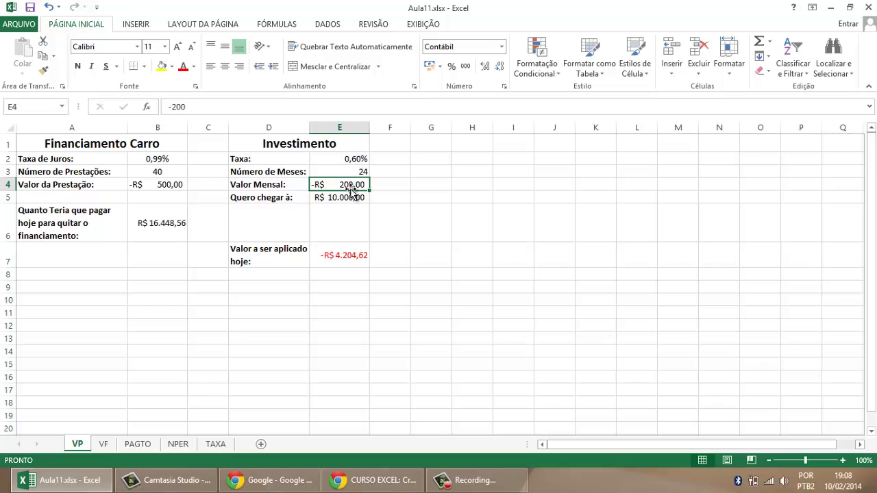
pyautogui.click(365, 171)
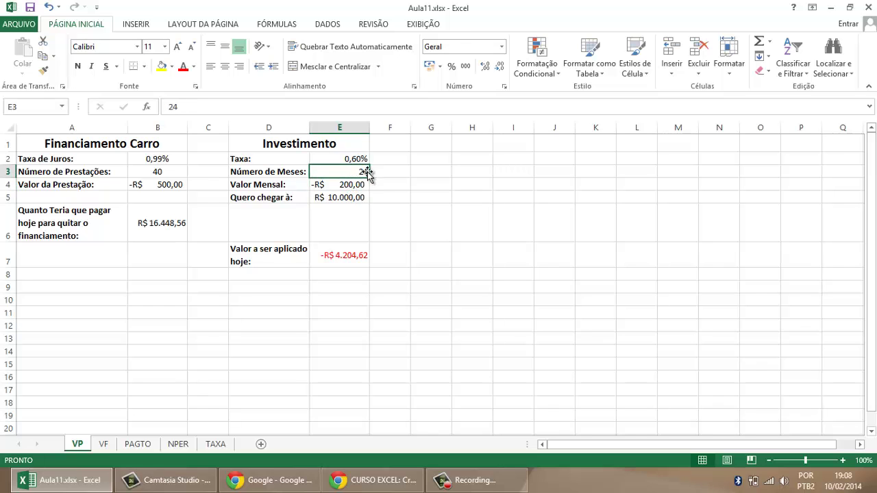
pyautogui.click(351, 197)
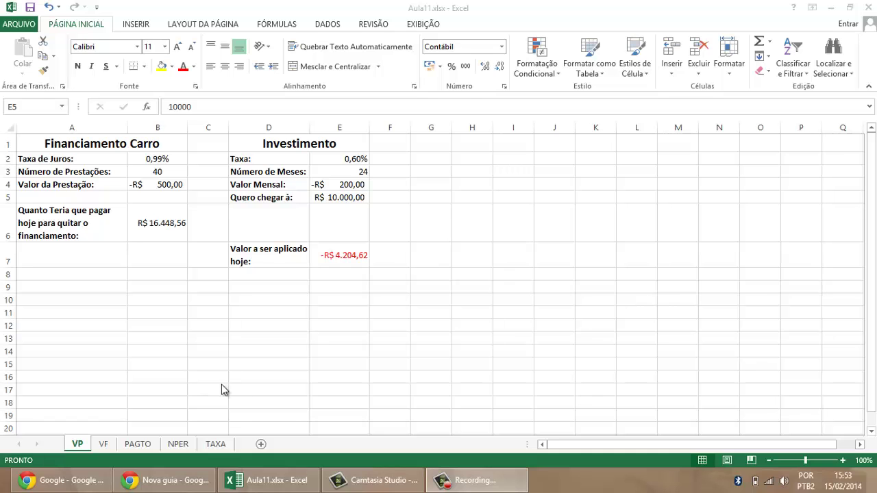
# Open the VF sheet and examine the Aplicação table's applied amount, months, monthly deposit and monthly yield in B2:B5.
pyautogui.click(105, 446)
pyautogui.click(131, 220)
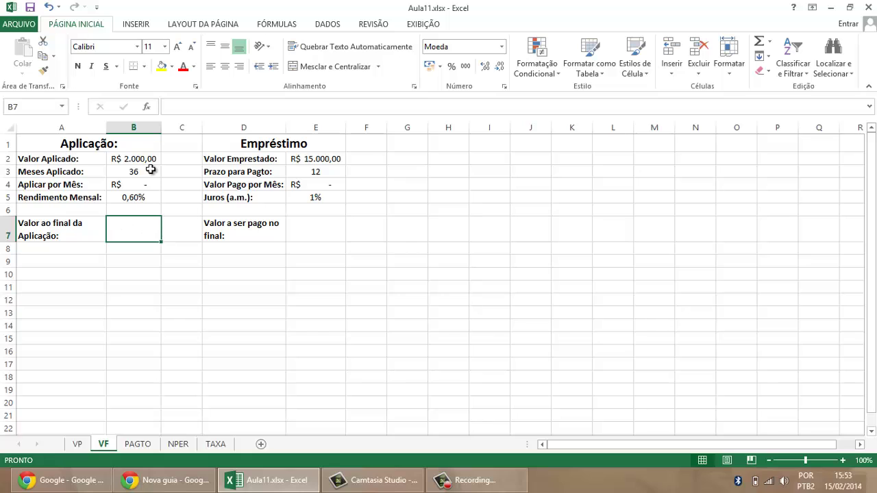
pyautogui.press('Up')
pyautogui.press('Up')
pyautogui.press('Up')
pyautogui.press('Up')
pyautogui.press('Up')
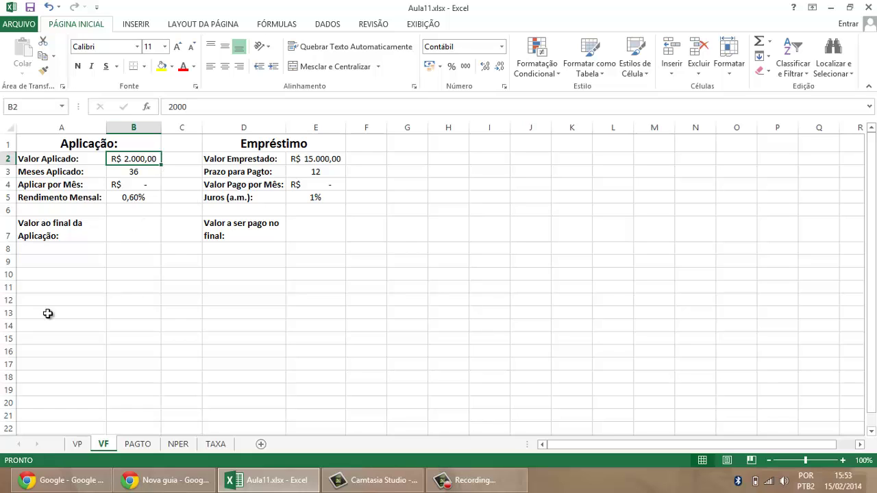
pyautogui.click(142, 173)
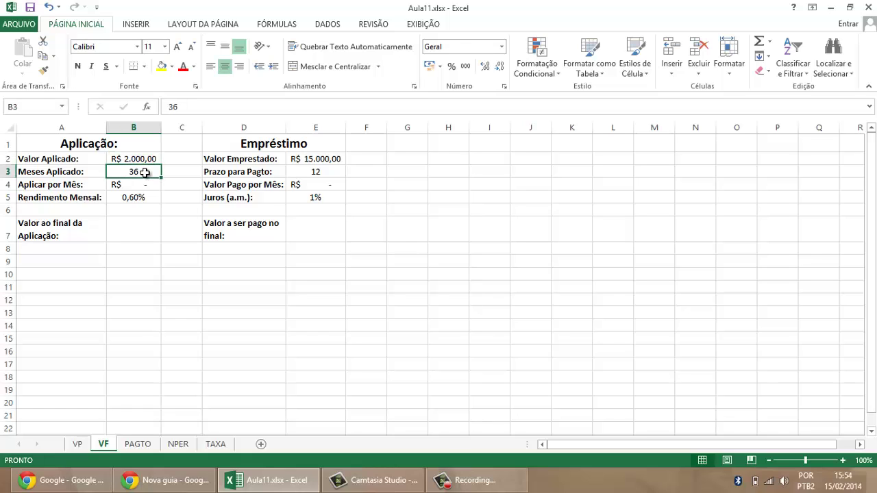
pyautogui.click(140, 185)
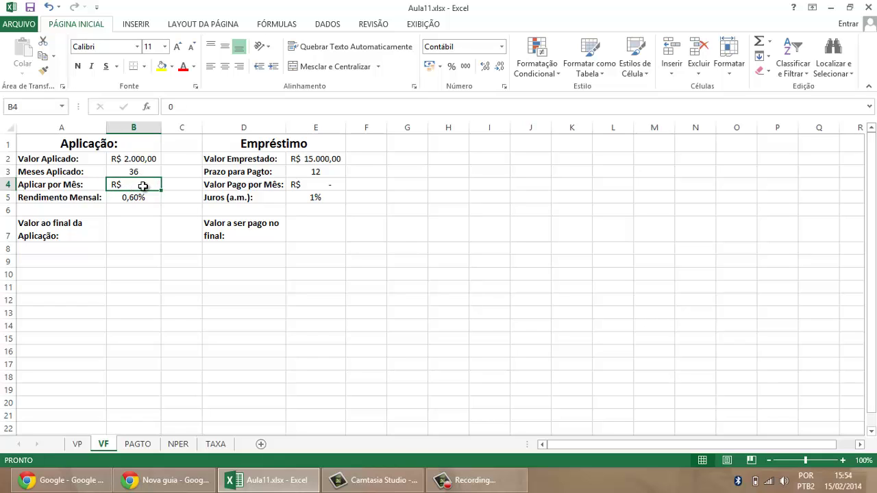
pyautogui.click(153, 197)
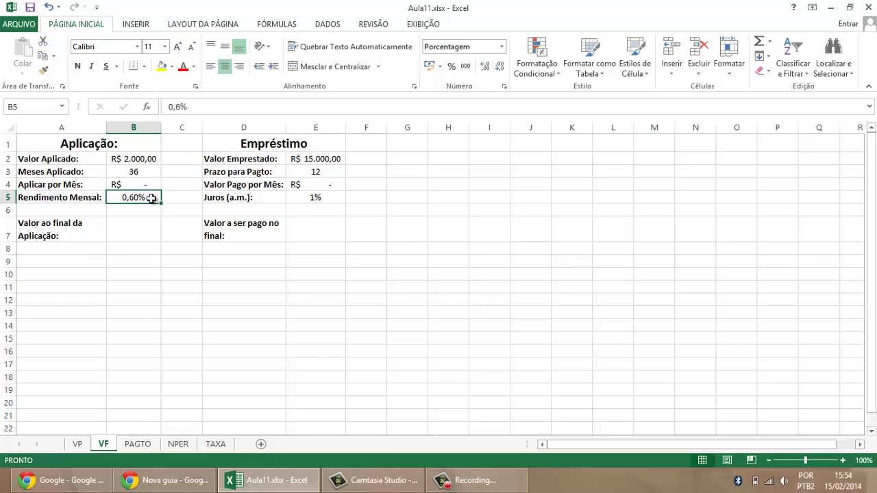
# Begin a VF formula in B7 with the monthly yield in B5 as the rate and the months in B3 as the number of periods.
pyautogui.click(137, 237)
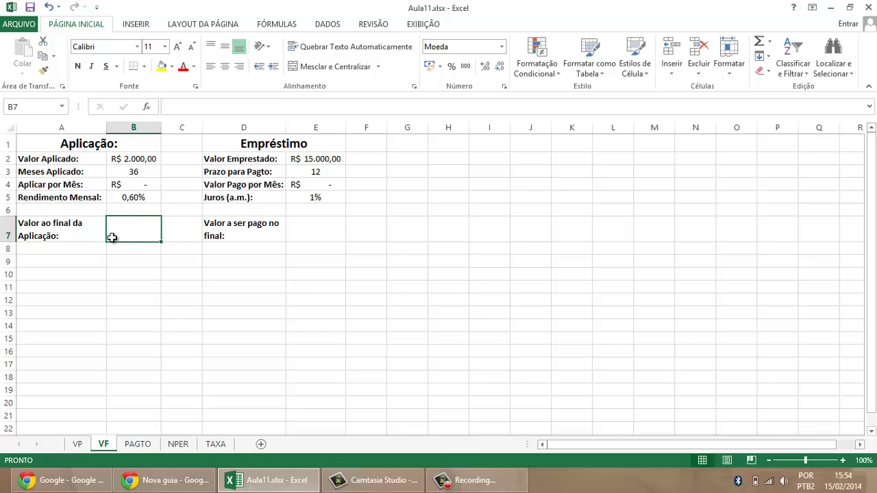
pyautogui.click(125, 176)
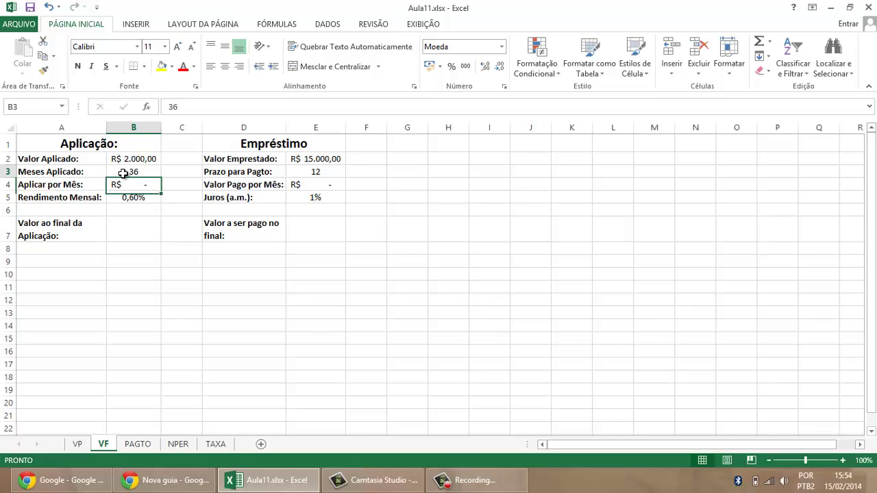
pyautogui.click(129, 228)
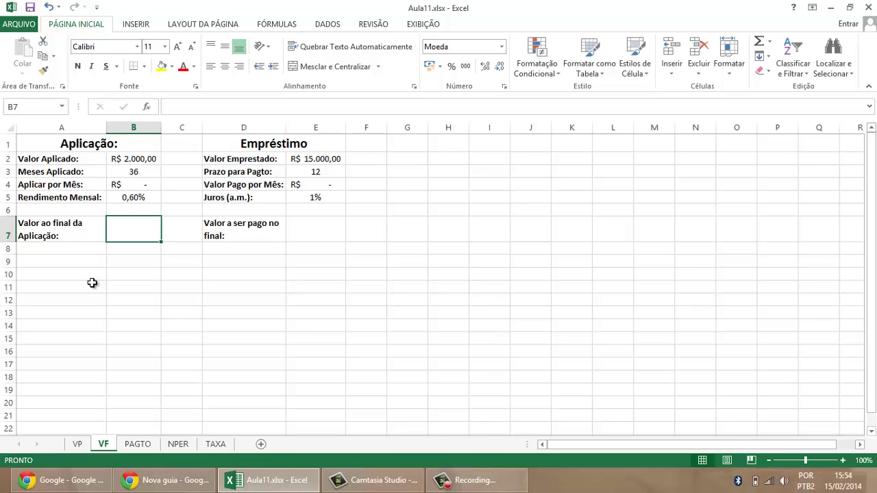
pyautogui.write('=vp')
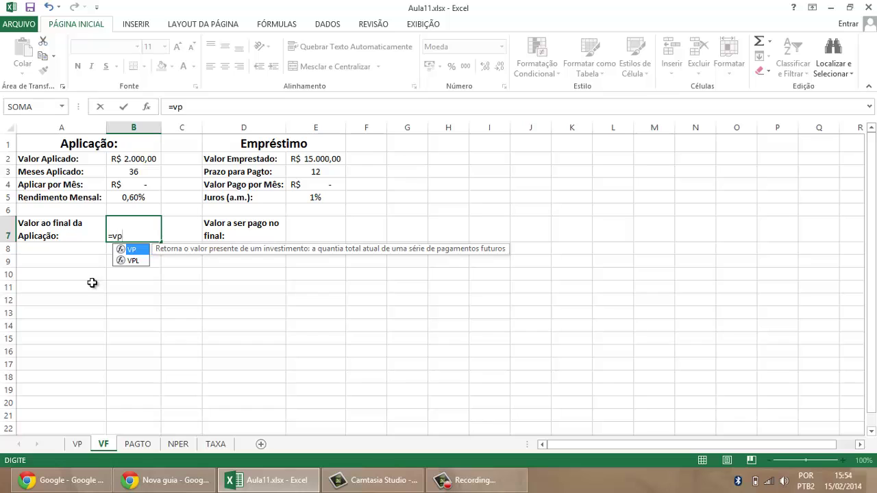
pyautogui.press('BackSpace')
pyautogui.press('BackSpace')
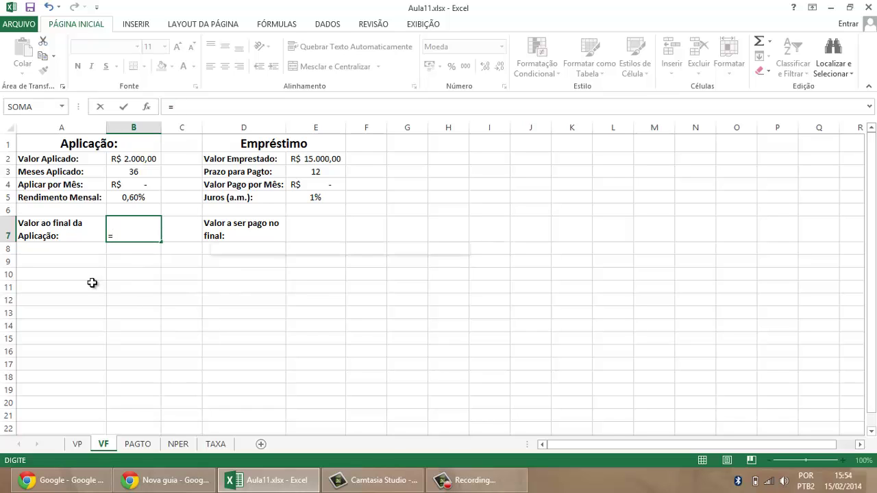
pyautogui.write('VF')
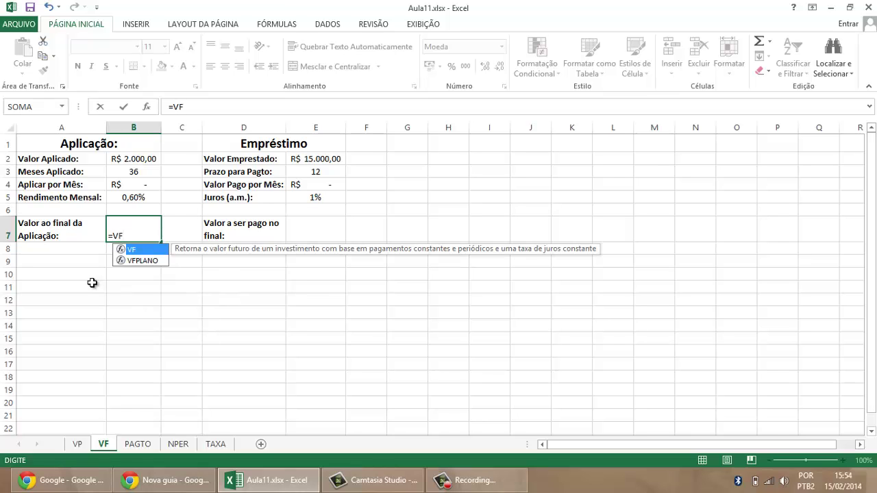
pyautogui.write('(')
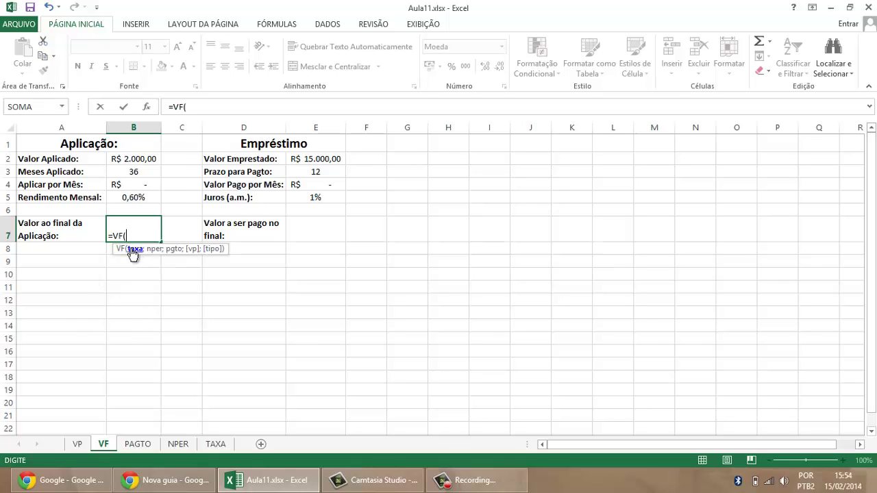
pyautogui.click(149, 197)
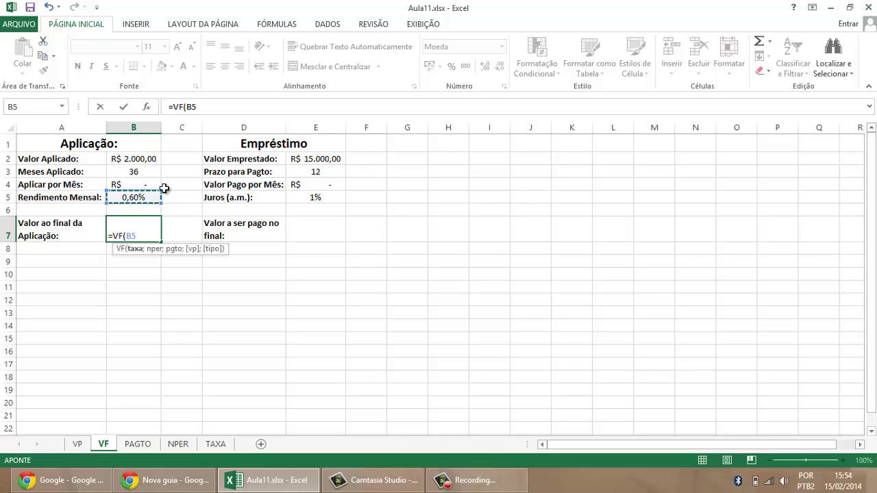
pyautogui.write(';')
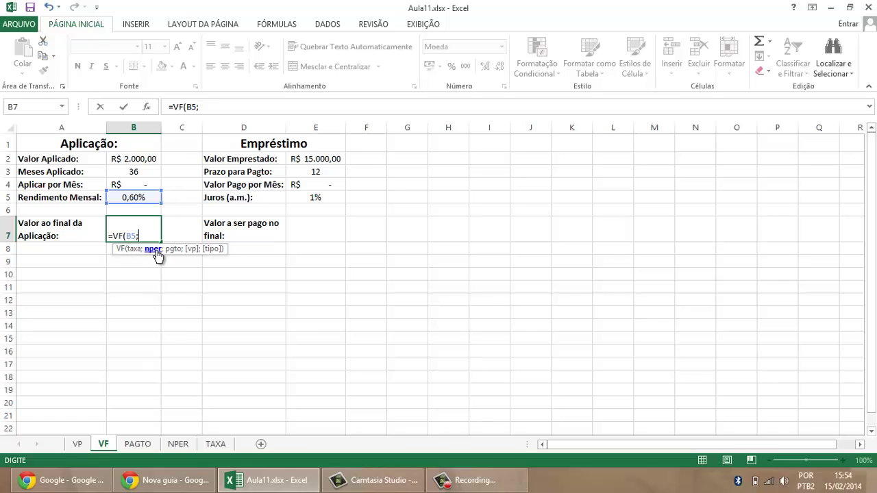
pyautogui.click(156, 178)
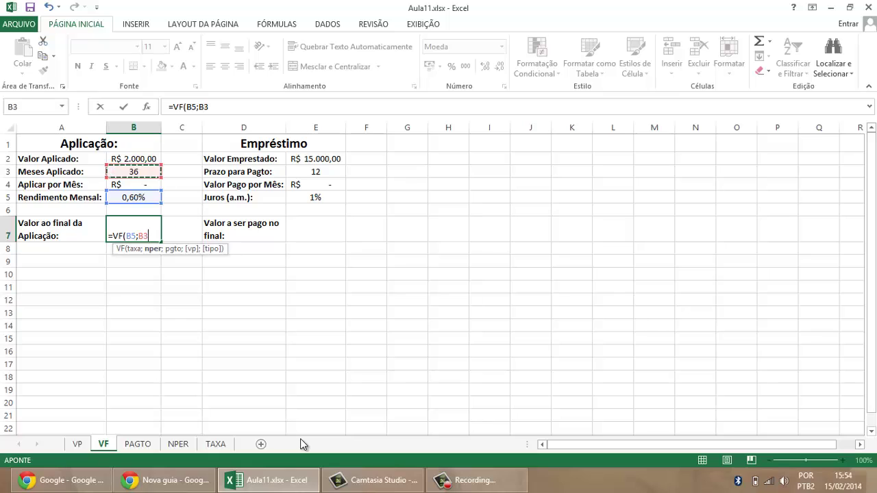
pyautogui.write(';')
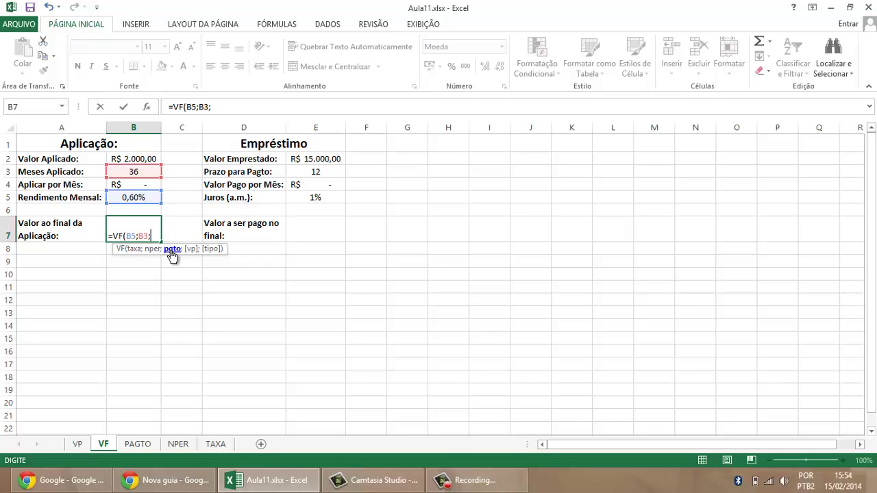
# Complete the VF formula in B7 with the monthly deposit B4 as the payment and the applied amount B2 as the present value.
pyautogui.click(150, 183)
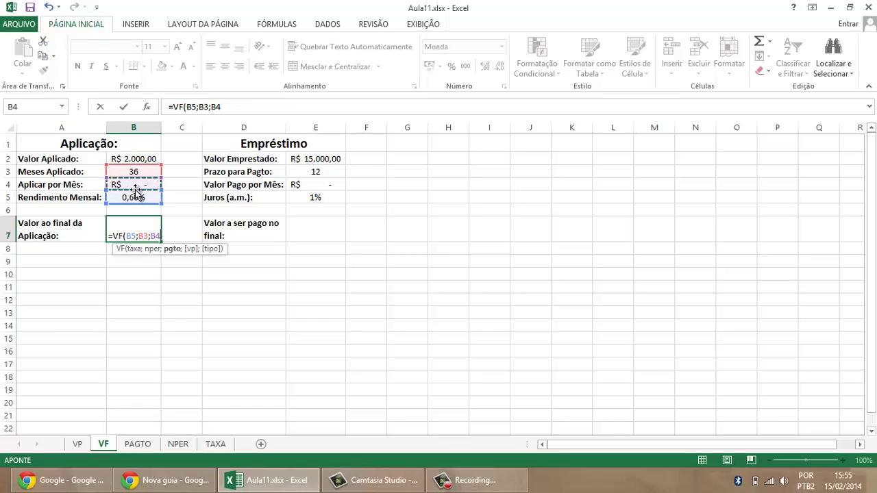
pyautogui.write(';')
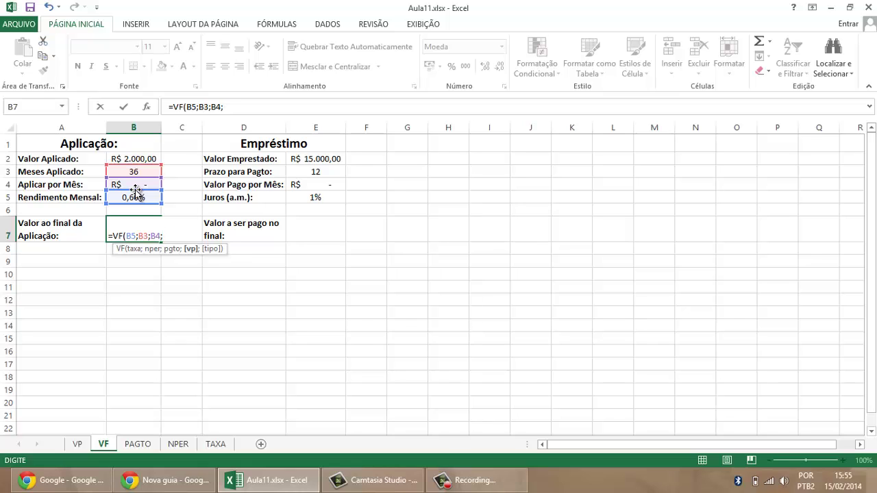
pyautogui.click(145, 159)
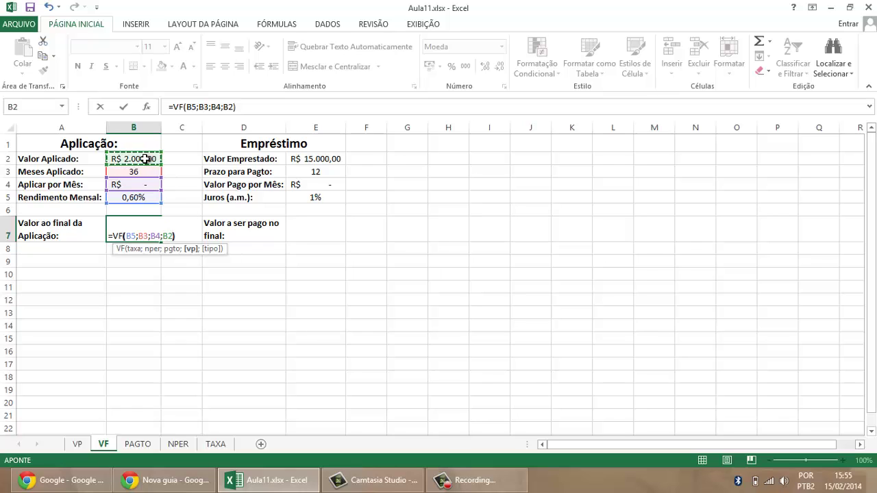
pyautogui.write(')')
pyautogui.press('Return')
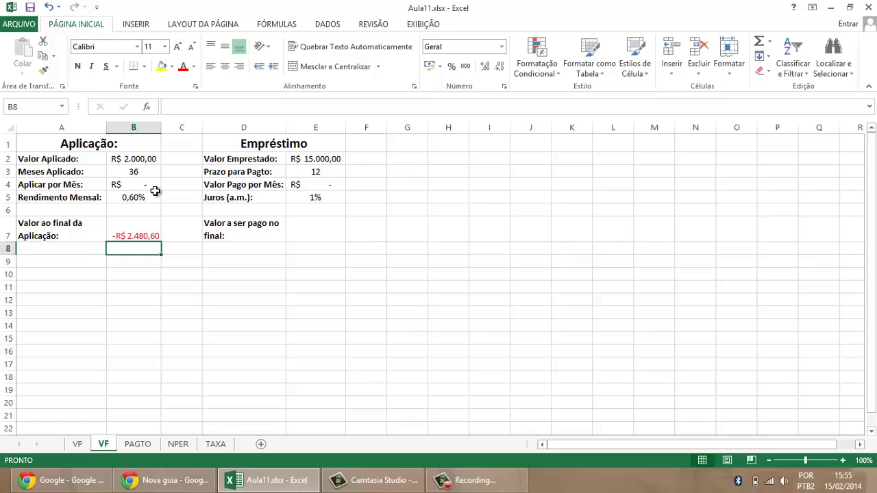
# Set the application's Valor Aplicado in B2 to -2000.
pyautogui.click(135, 160)
pyautogui.write('-2000')
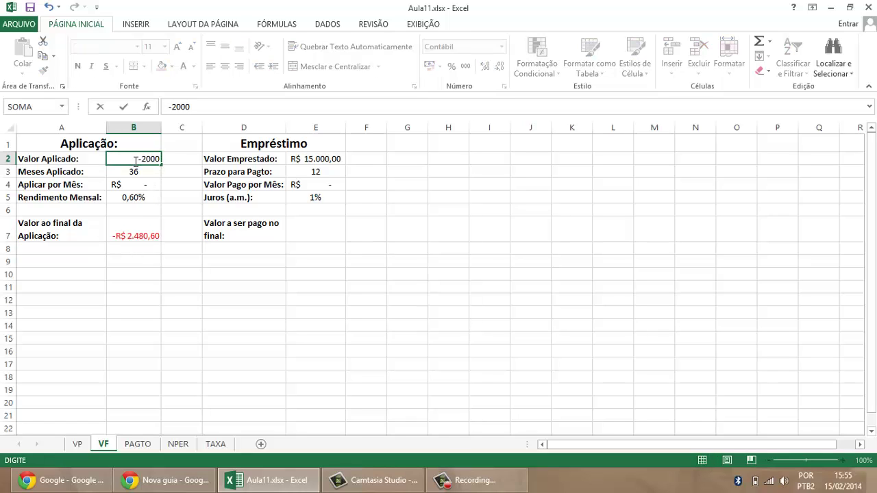
pyautogui.press('Return')
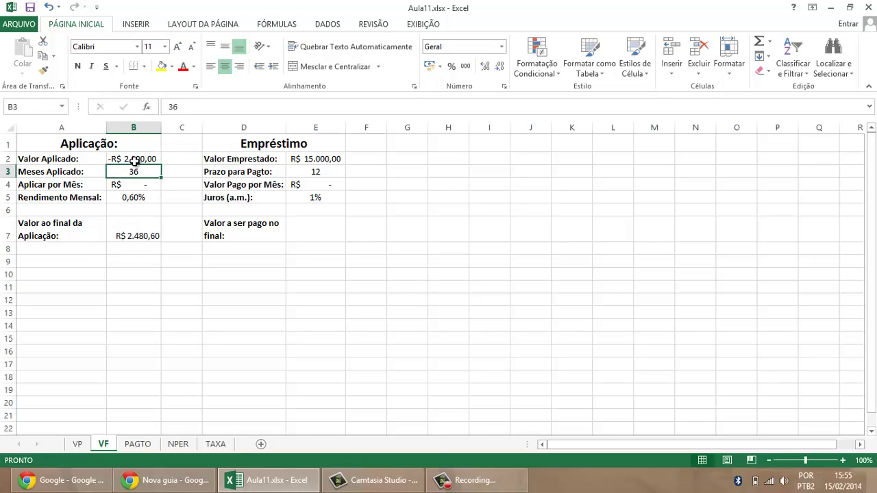
# Examine how the applied amount in B2, the monthly yield in B5 and the months in B3 relate to the final value in B7.
pyautogui.click(135, 159)
pyautogui.moveTo(87, 159); pyautogui.dragTo(133, 161)
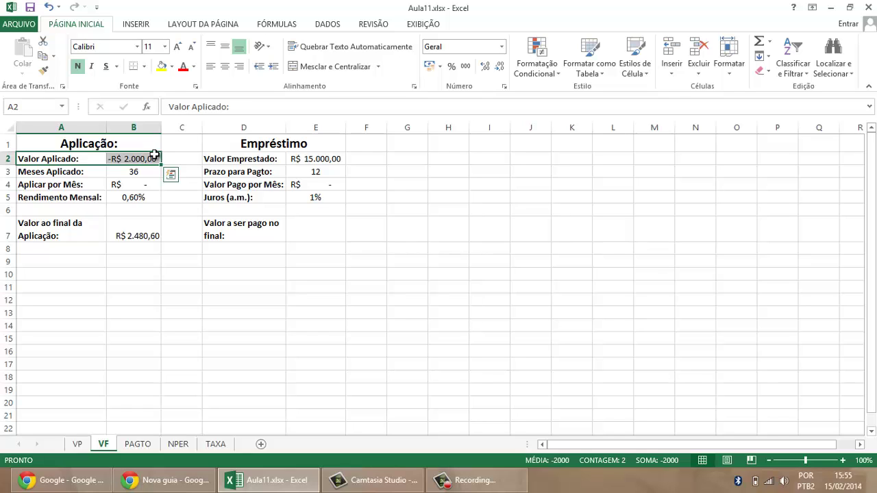
pyautogui.click(155, 157)
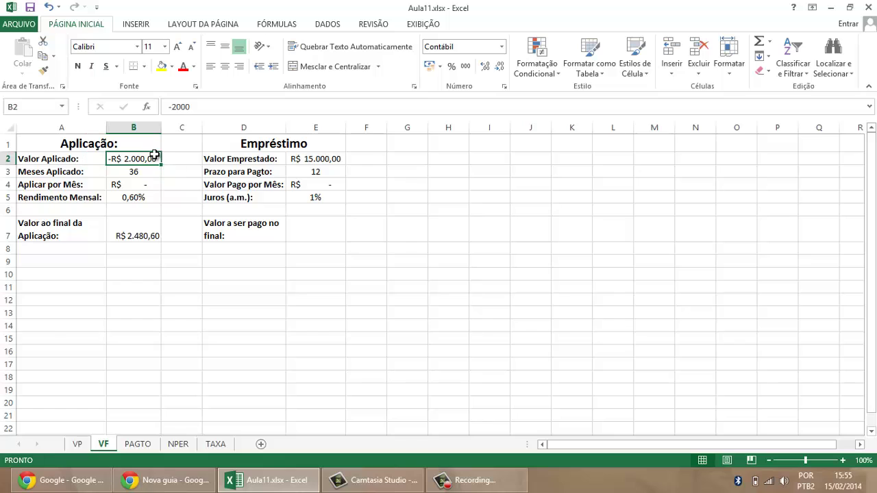
pyautogui.click(151, 197)
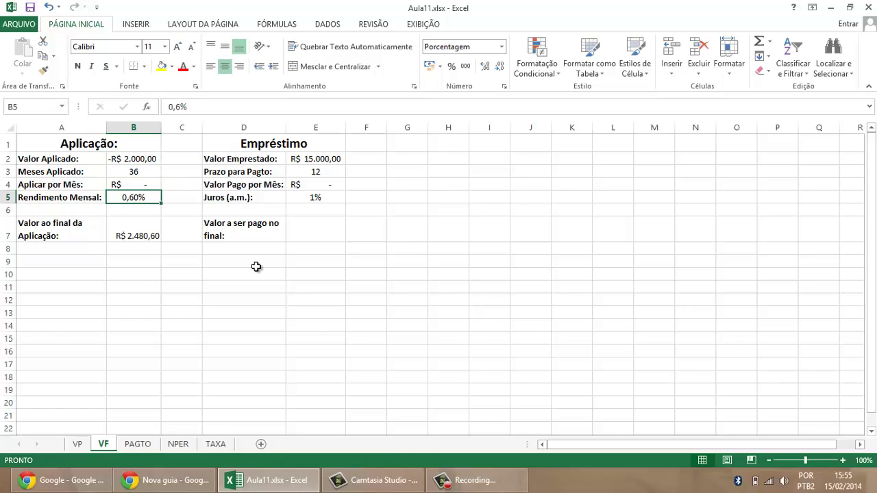
pyautogui.click(152, 173)
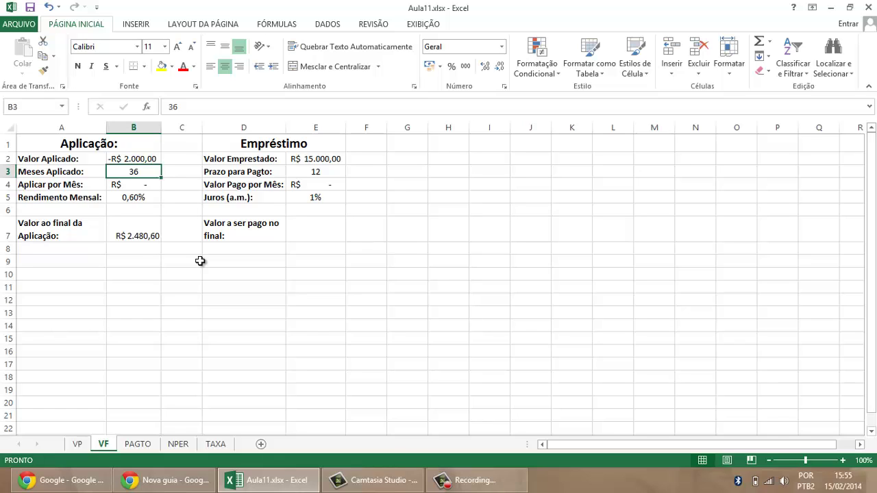
pyautogui.click(147, 235)
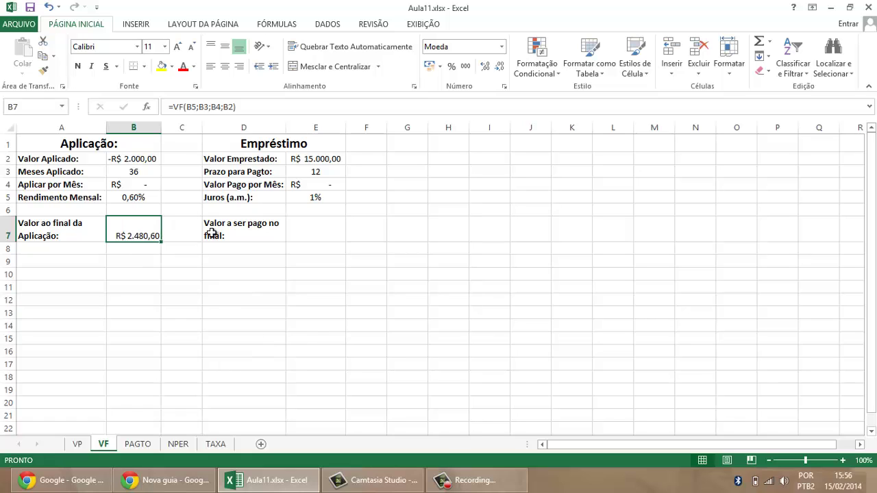
pyautogui.click(127, 158)
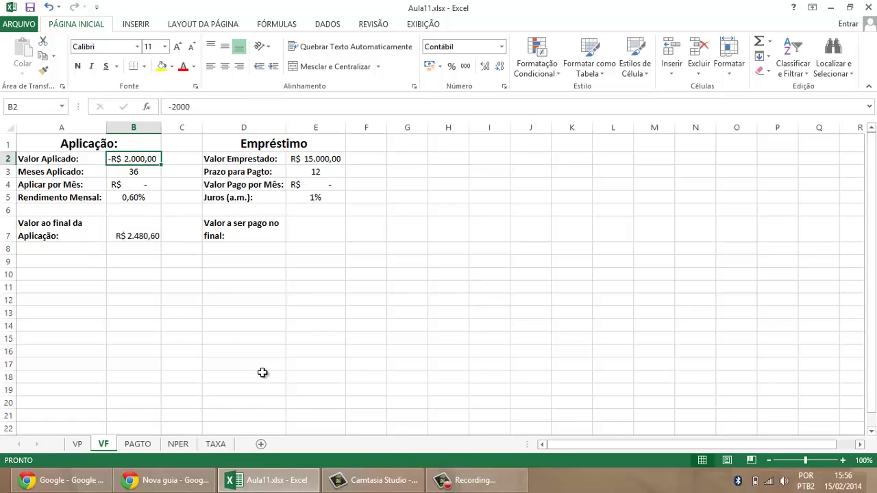
# Set the application's Aplicar por Mês in B4 to -200 and review the recalculated final value in B7.
pyautogui.click(147, 186)
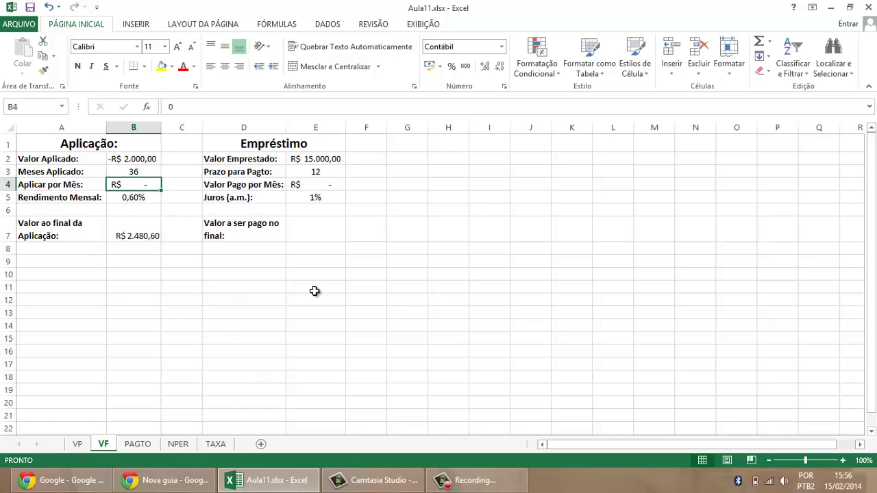
pyautogui.write('-220')
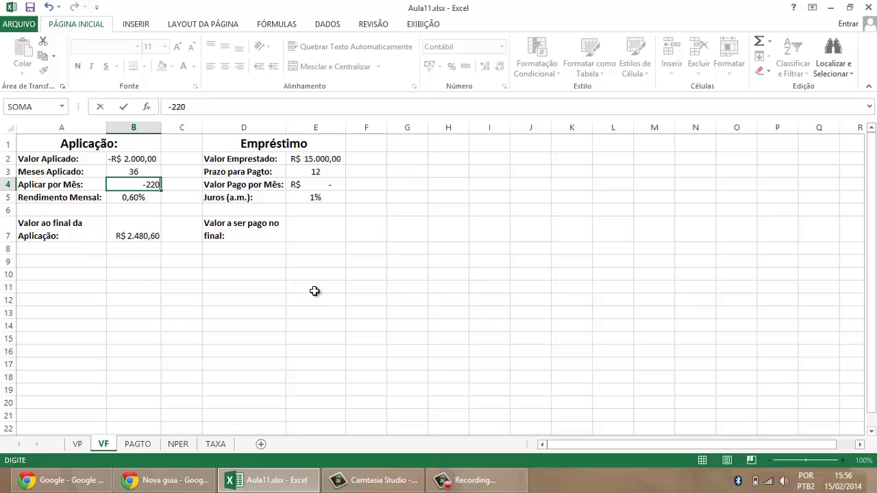
pyautogui.press('BackSpace')
pyautogui.press('BackSpace')
pyautogui.write('00')
pyautogui.press('Return')
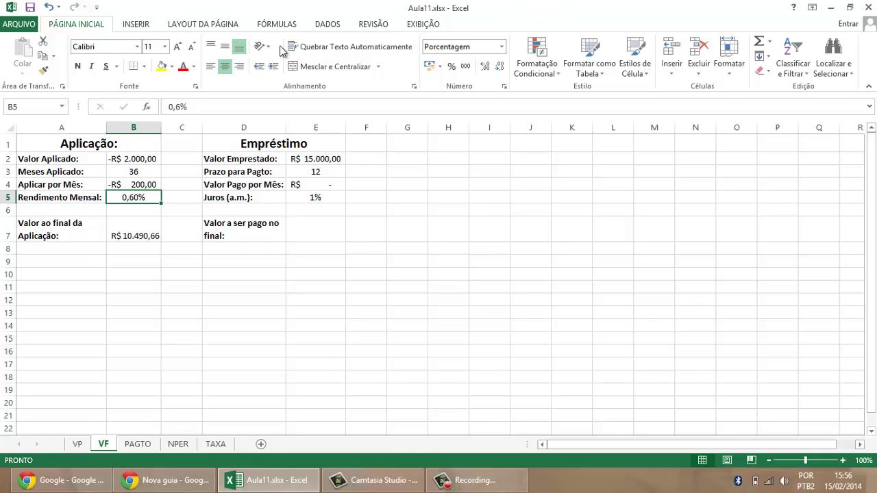
pyautogui.click(153, 221)
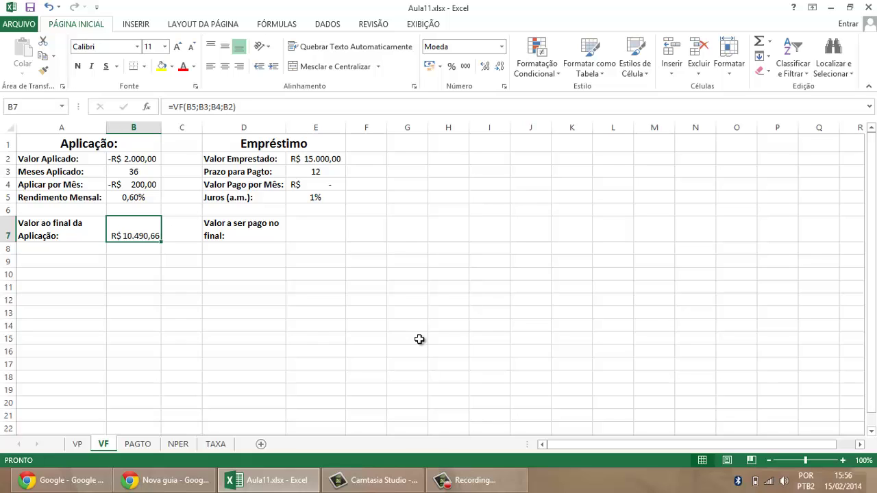
# Set the application's Meses Aplicado in B3 to 24 and review the monthly yield and final value in the Aplicação table.
pyautogui.press('Up')
pyautogui.press('Up')
pyautogui.press('Up')
pyautogui.press('Up')
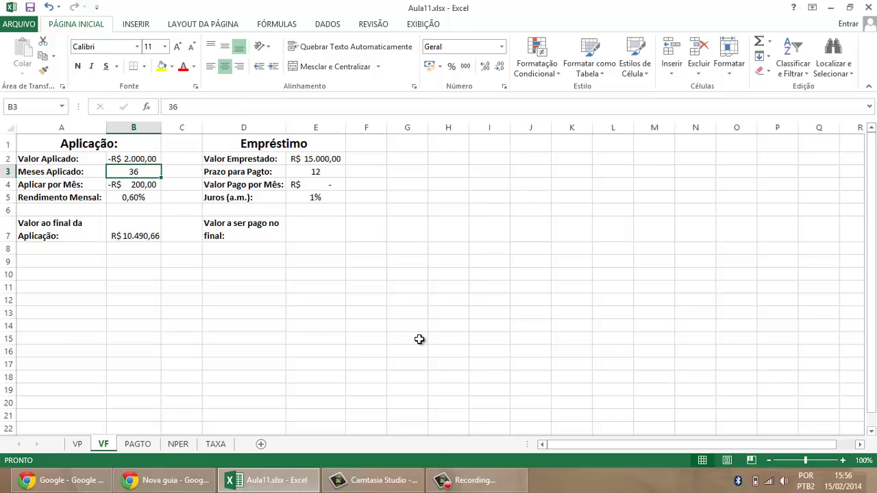
pyautogui.write('24')
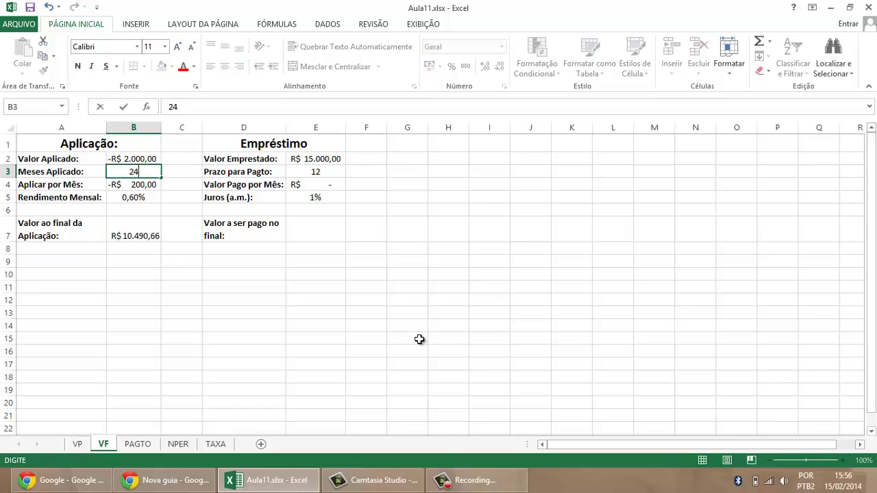
pyautogui.press('Return')
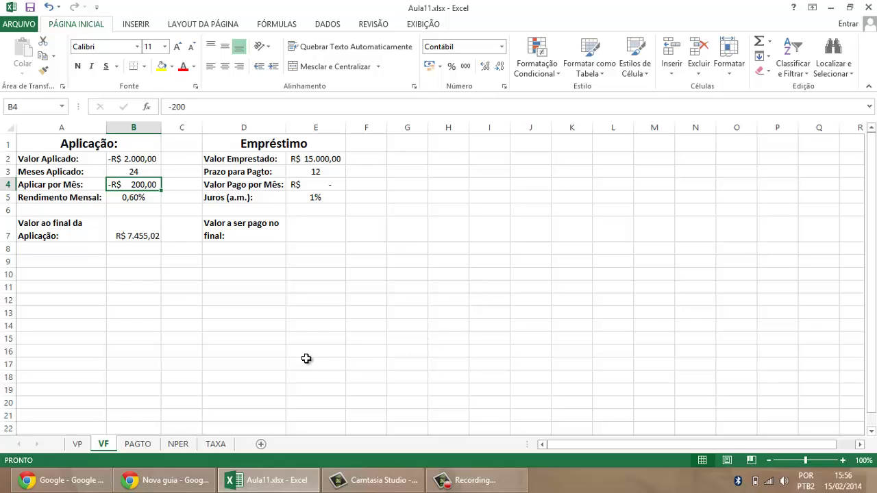
pyautogui.click(101, 198)
pyautogui.moveTo(100, 198); pyautogui.dragTo(137, 199)
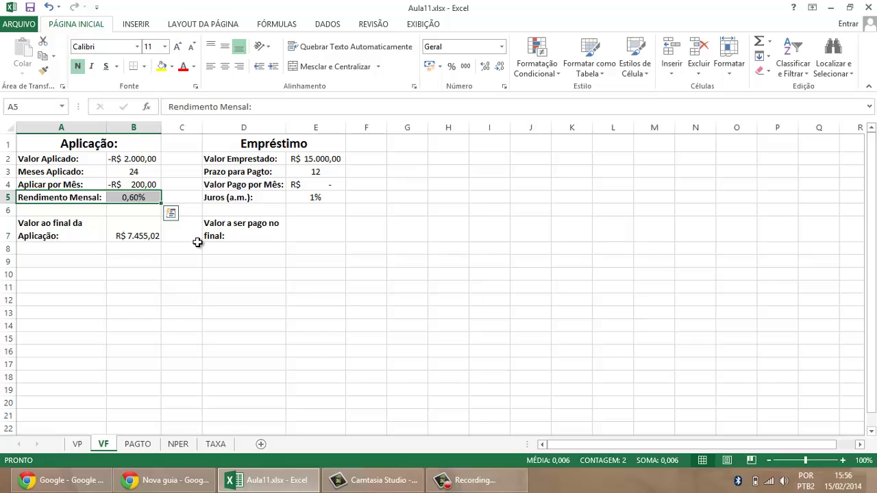
pyautogui.click(153, 231)
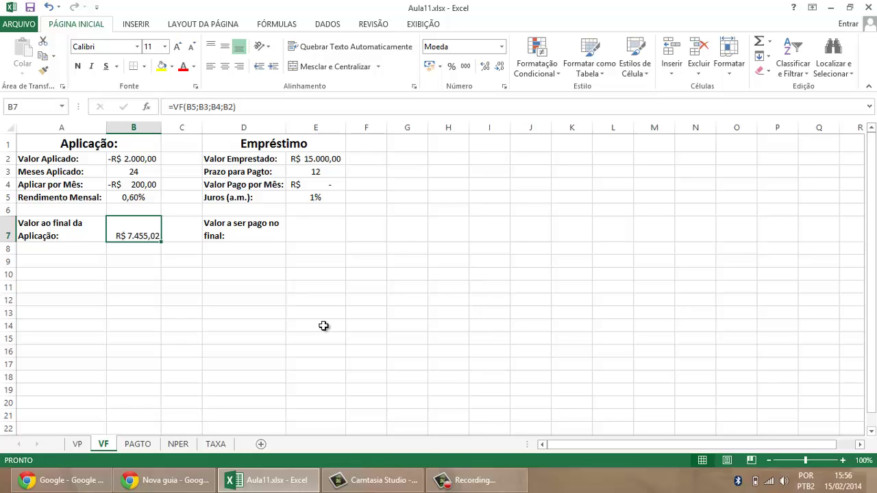
pyautogui.moveTo(111, 147); pyautogui.dragTo(113, 225)
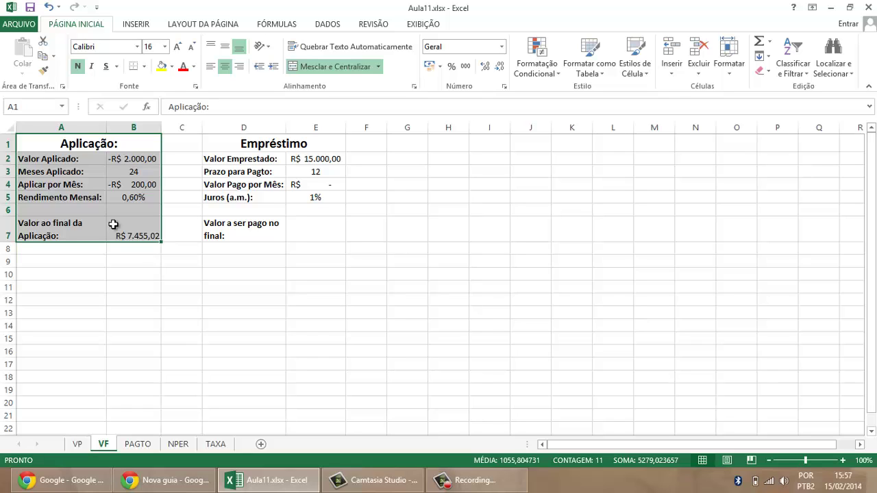
# Examine the loan's Valor Emprestado, Prazo para Pagto, Valor Pago por Mês and Juros (a.m.) in the Empréstimo table.
pyautogui.click(338, 159)
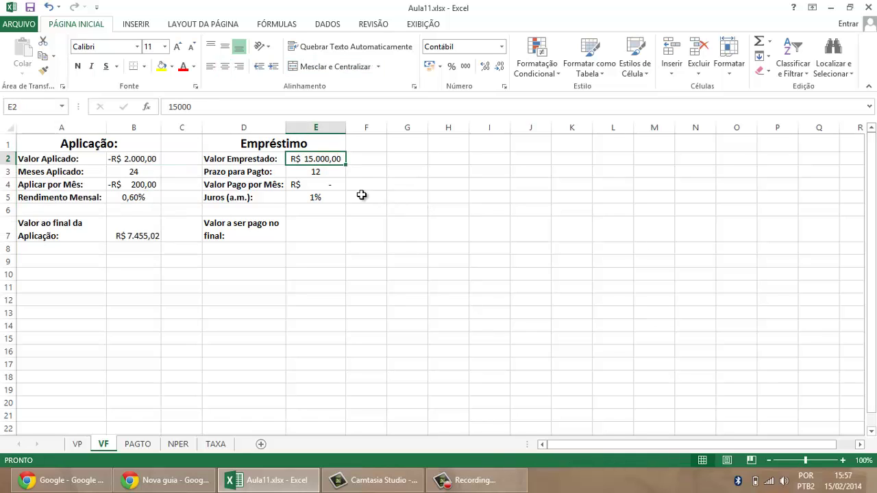
pyautogui.click(331, 173)
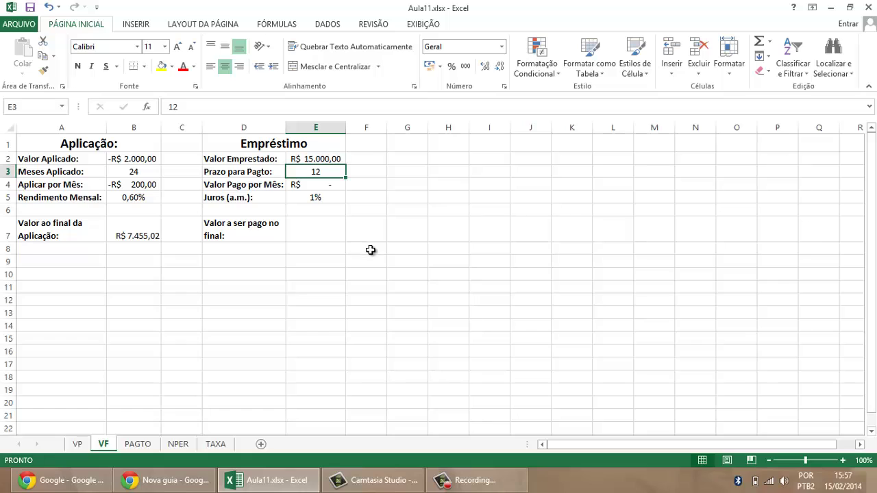
pyautogui.press('Down')
pyautogui.press('Down')
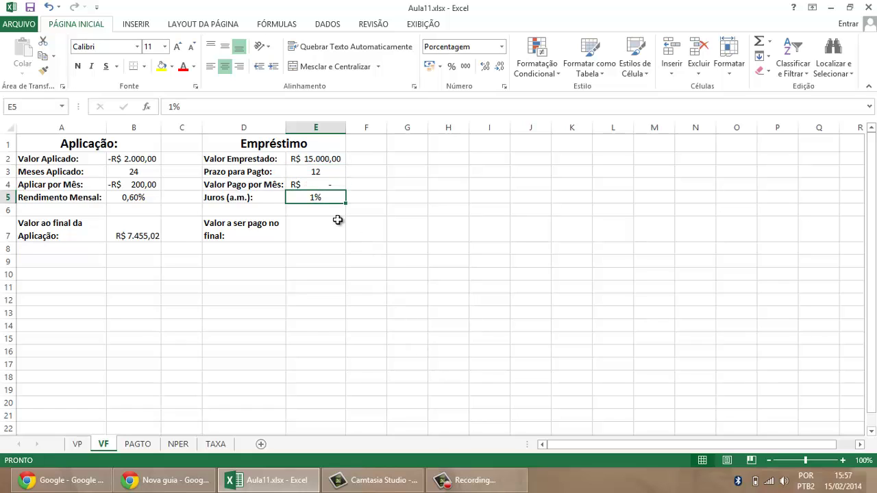
pyautogui.moveTo(273, 185); pyautogui.dragTo(310, 186)
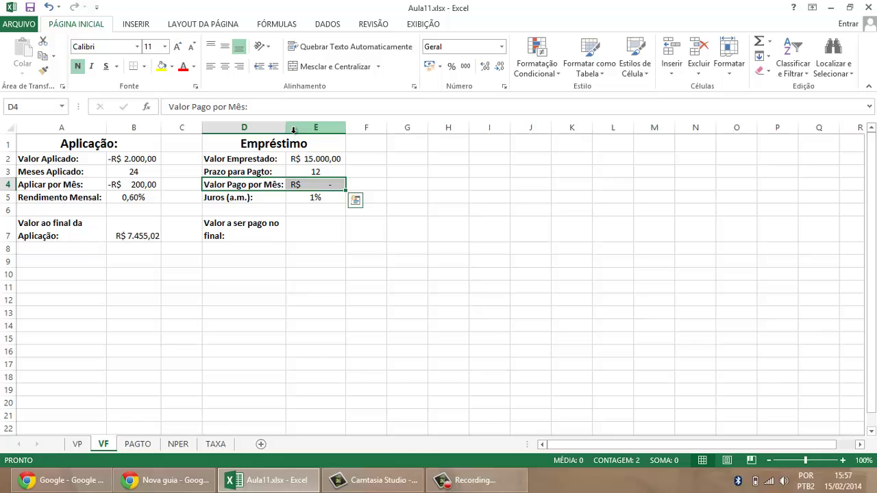
pyautogui.click(336, 196)
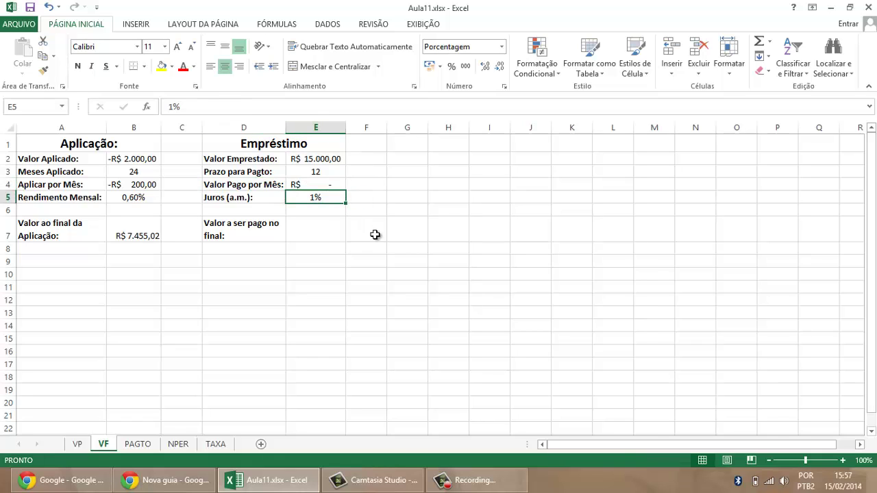
# Calculate the loan's Valor a ser pago no final in E7 with the formula =VF(E5;E3;E4;E2).
pyautogui.click(324, 231)
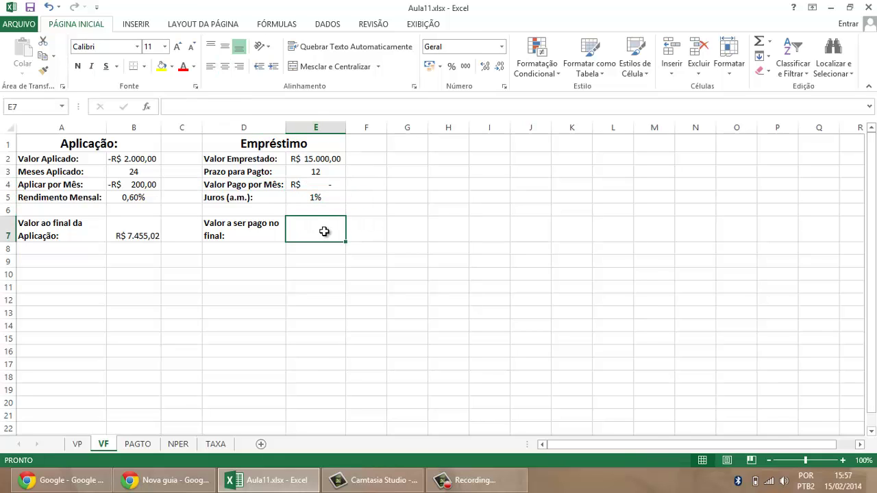
pyautogui.write('=VF')
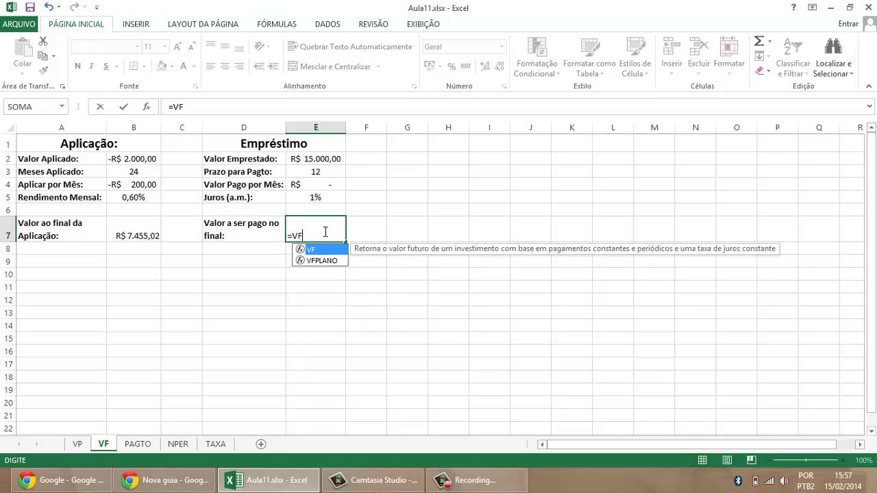
pyautogui.write('(')
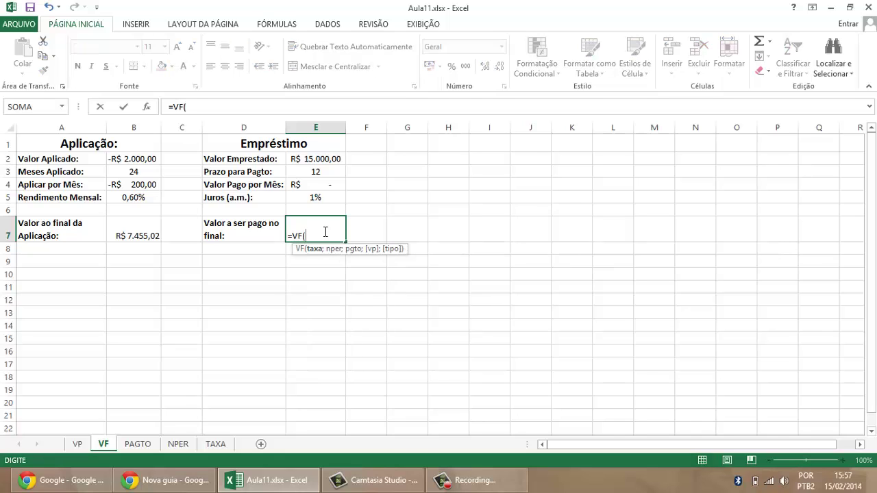
pyautogui.click(331, 196)
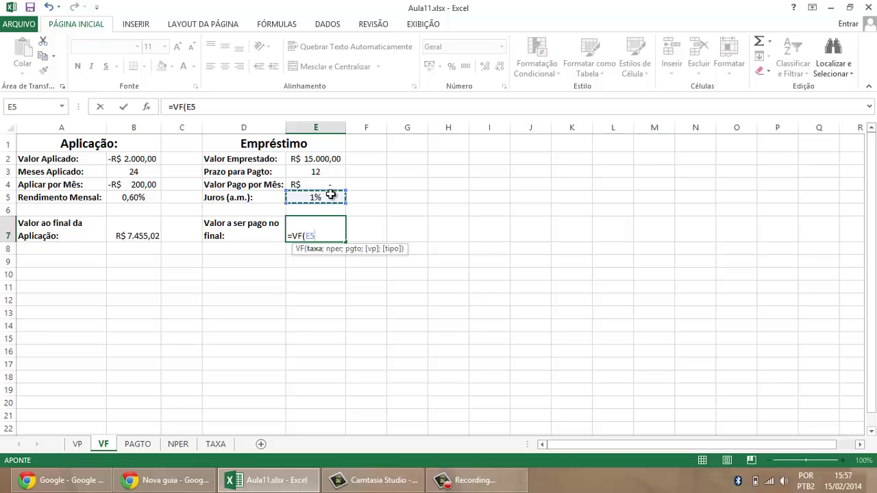
pyautogui.write(';')
pyautogui.click(329, 171)
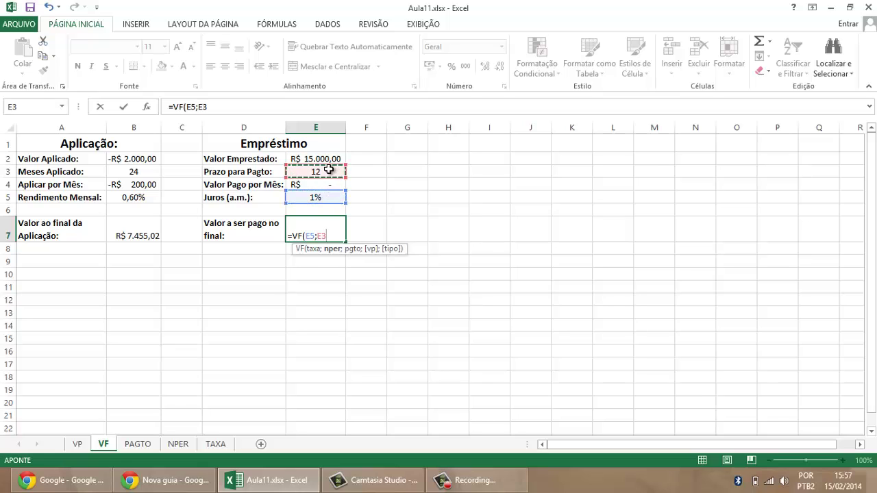
pyautogui.write(';')
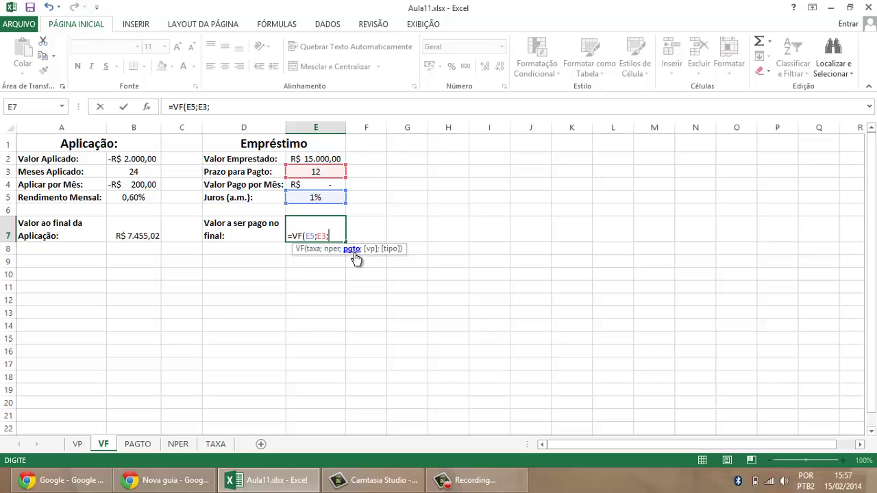
pyautogui.click(319, 186)
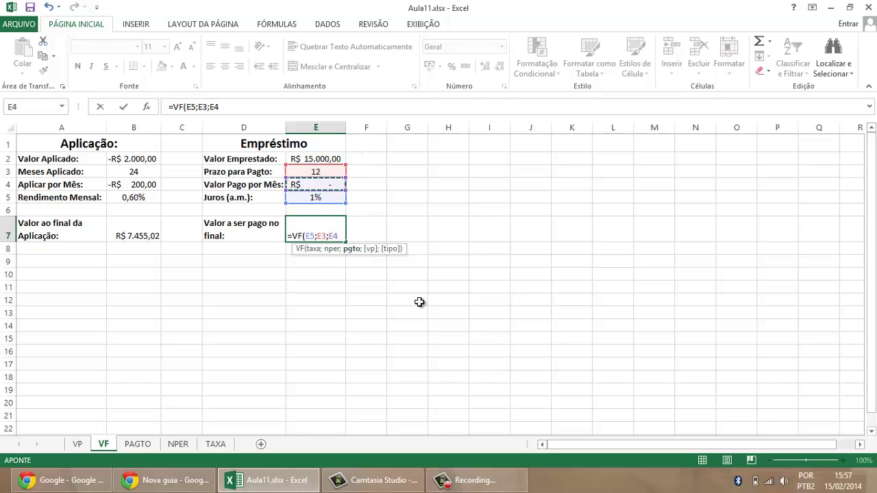
pyautogui.write(';')
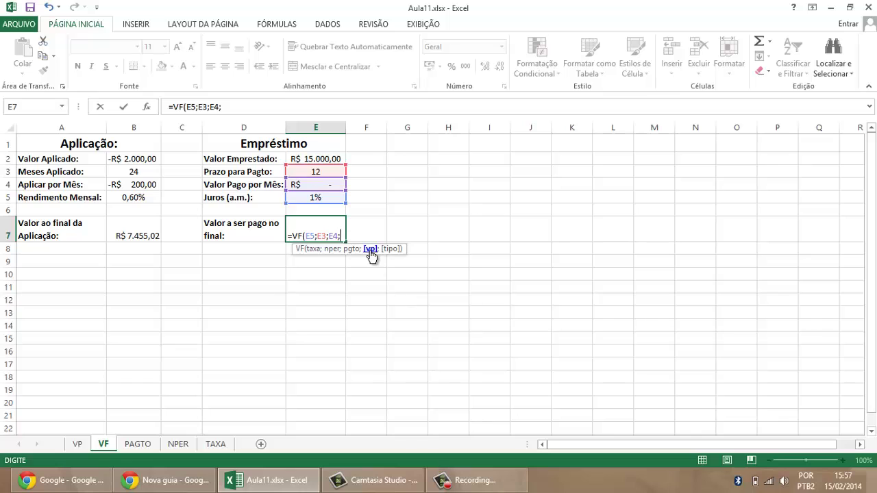
pyautogui.click(332, 159)
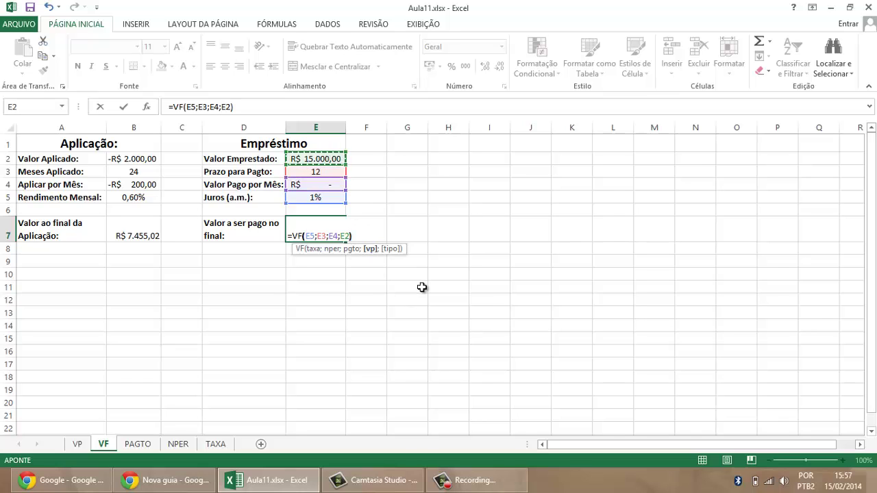
pyautogui.press('Return')
pyautogui.click(332, 233)
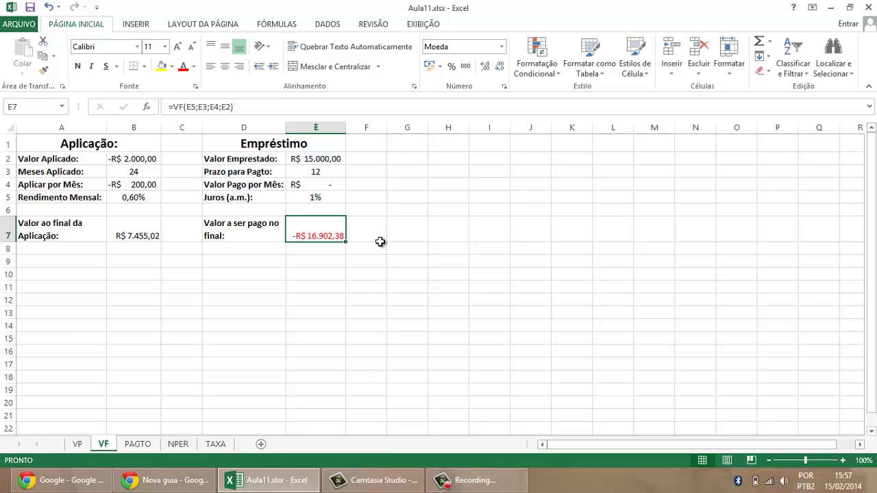
# Set the loan's Valor Pago por Mês in E4 to -100.
pyautogui.click(320, 185)
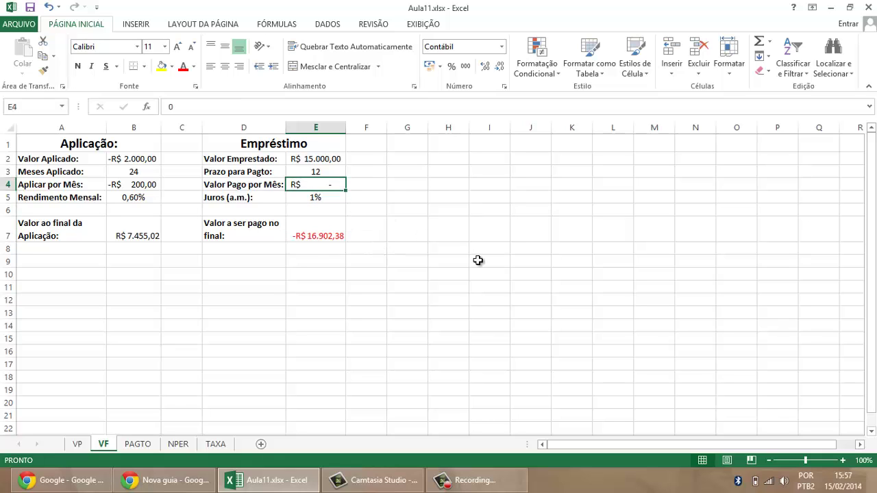
pyautogui.write('-R$ 1')
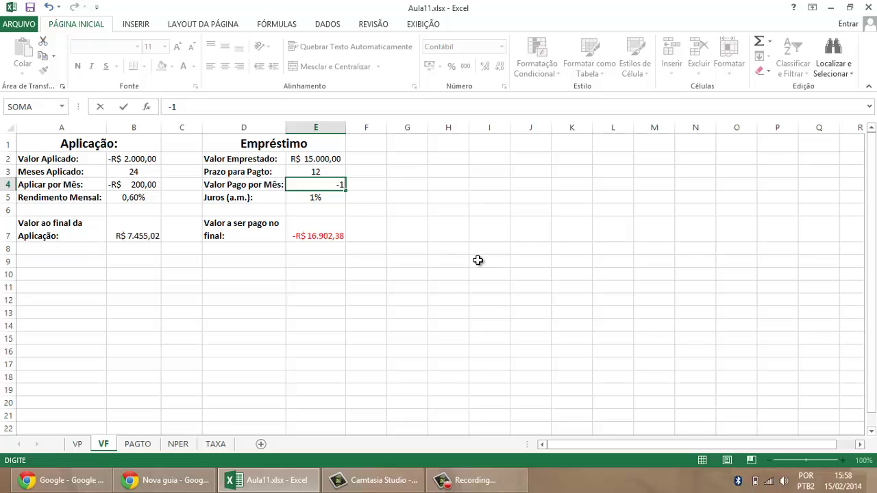
pyautogui.write('00')
pyautogui.press('Return')
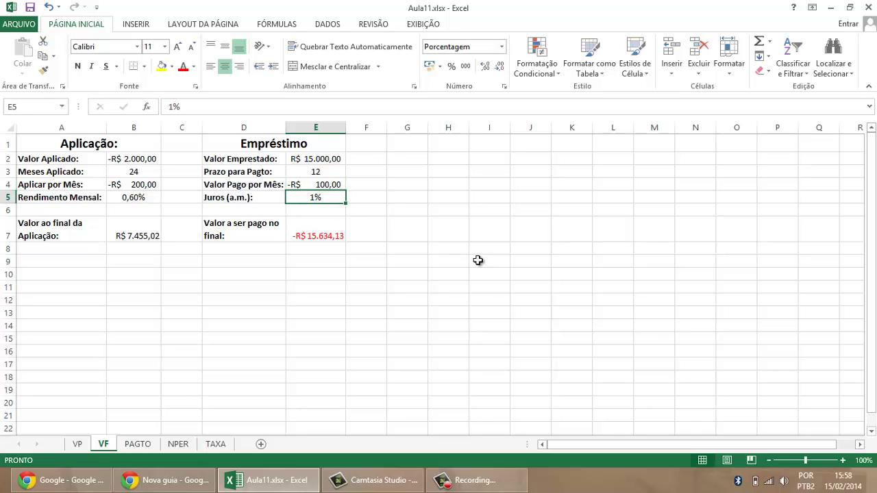
# Set the loan's Valor Pago por Mês in E4 to -300.
pyautogui.click(330, 185)
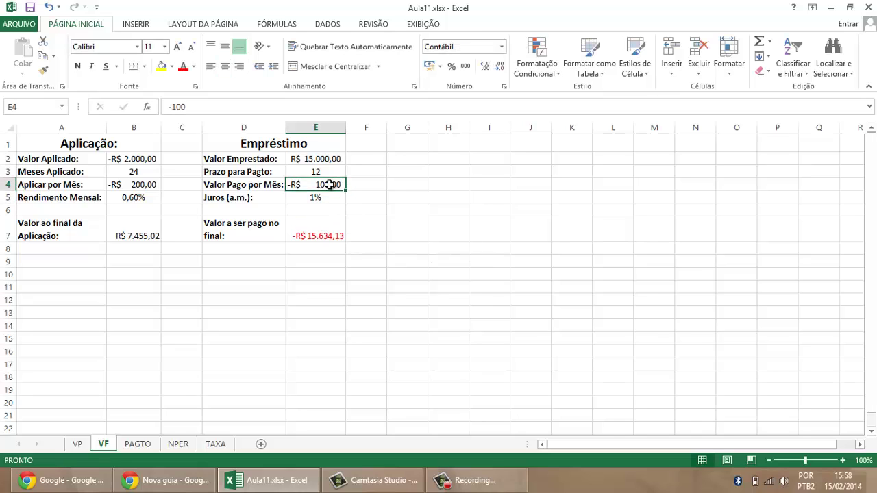
pyautogui.write('-R$ ')
pyautogui.write('300')
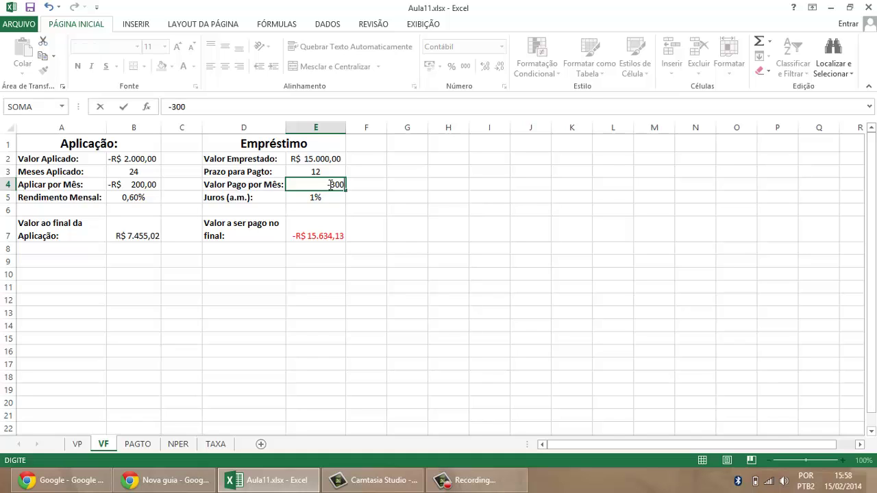
pyautogui.press('Return')
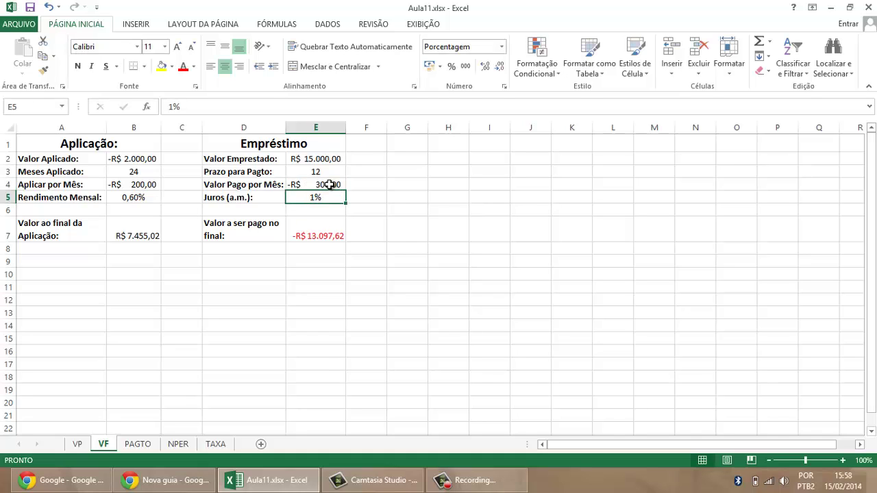
# Set the loan's Valor Pago por Mês in E4 to 0 and undo that change.
pyautogui.click(329, 185)
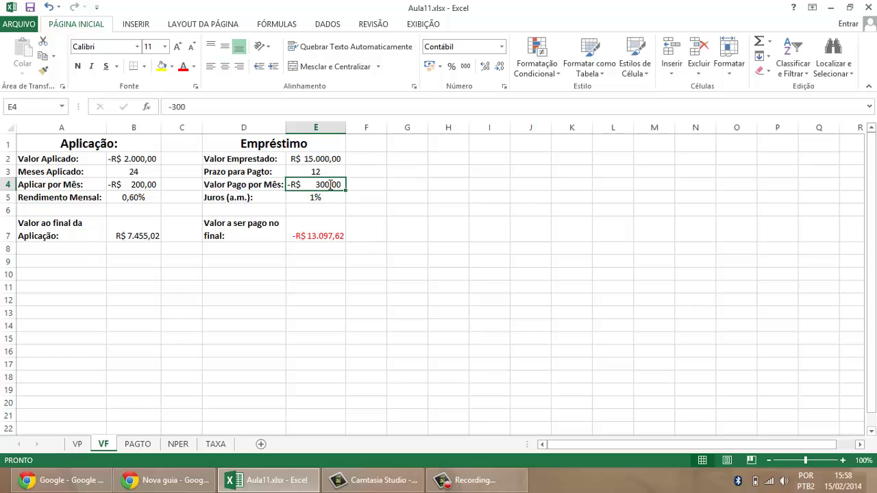
pyautogui.write('0')
pyautogui.press('Return')
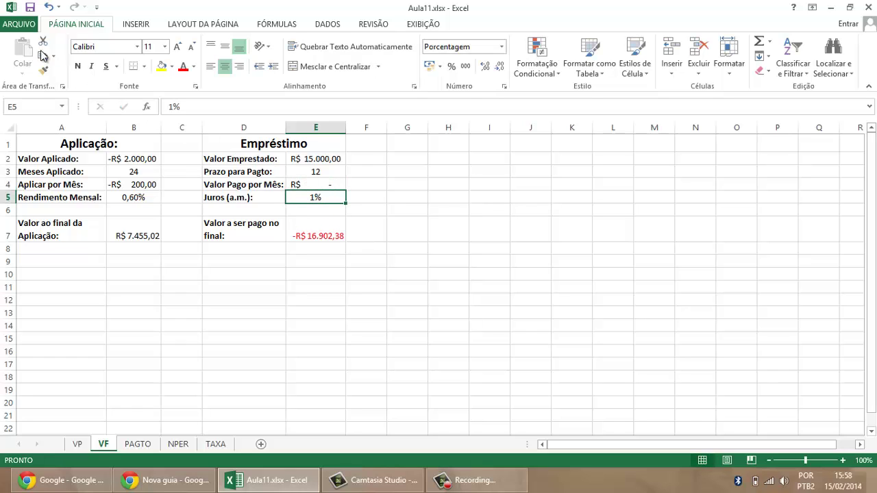
pyautogui.click(48, 7)
# Examine how the term in E3 and the monthly payment in E4 relate to the loan's final amount in E7.
pyautogui.click(332, 172)
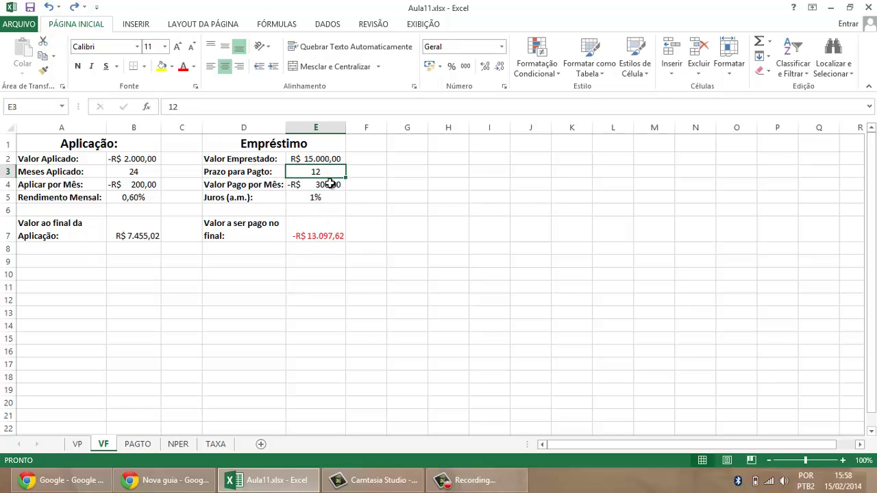
pyautogui.click(337, 184)
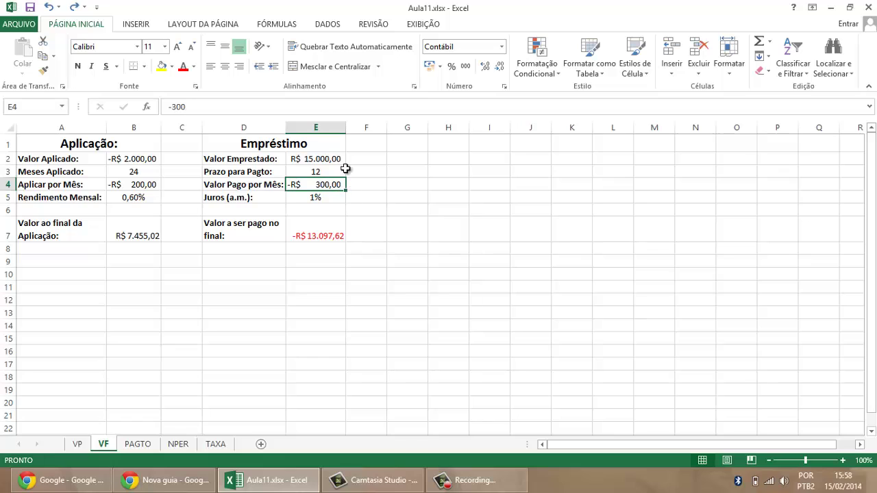
pyautogui.click(328, 172)
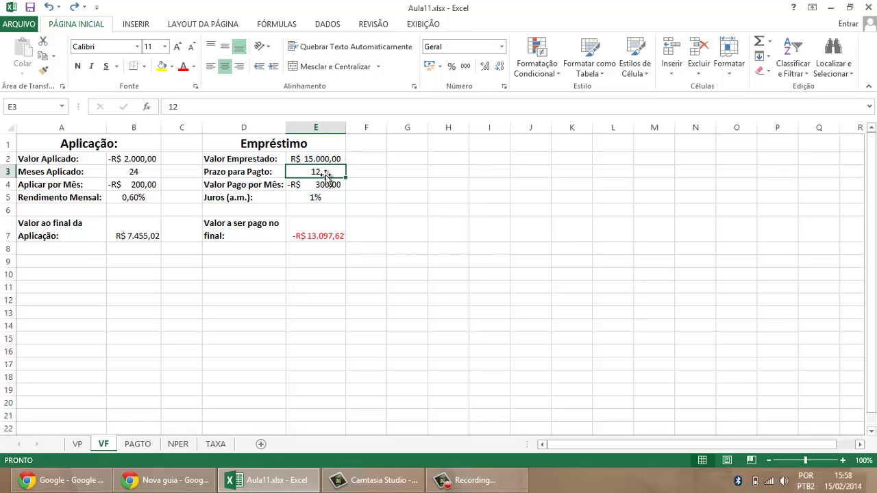
pyautogui.click(333, 235)
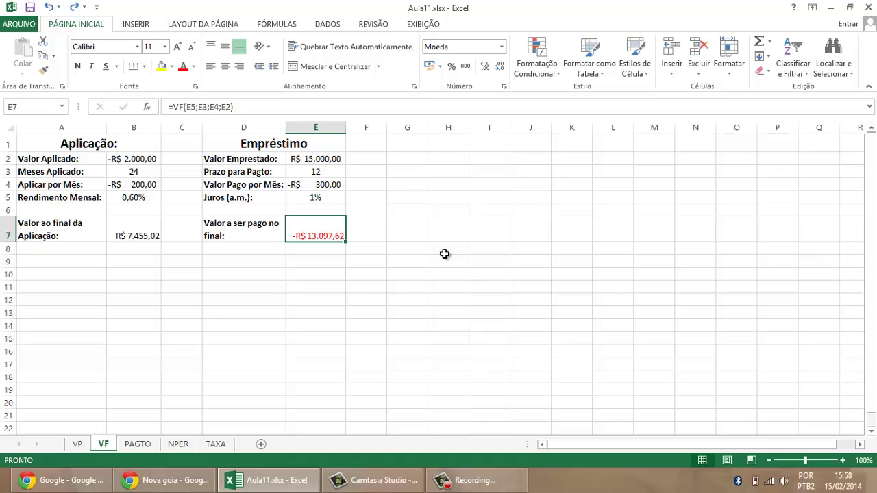
# Set the loan's Valor Pago por Mês in E4 to 0 and review the final amount in E7.
pyautogui.click(306, 185)
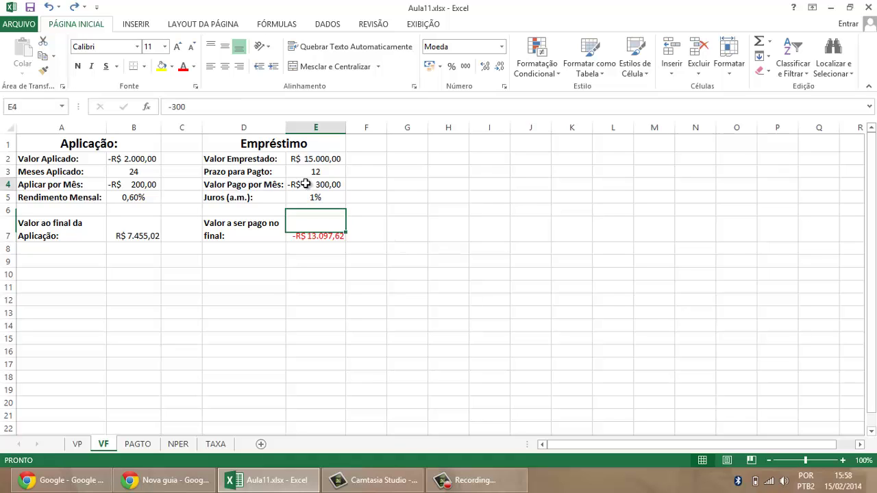
pyautogui.write('0')
pyautogui.press('Return')
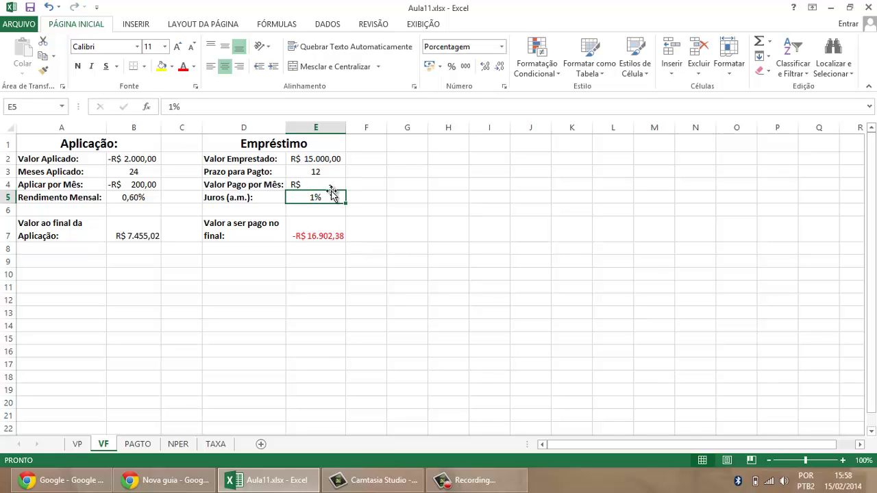
pyautogui.click(338, 233)
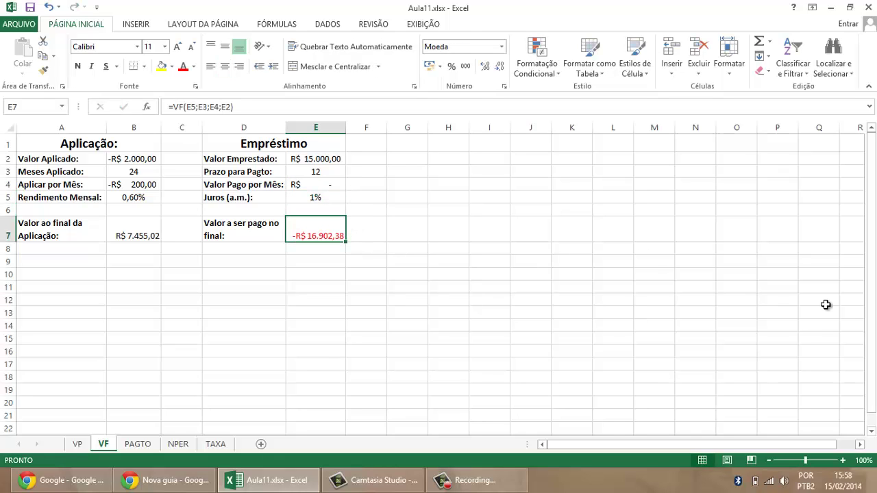
# Set the loan's Valor Pago por Mês in E4 to -500 and review the term in E3 and final amount in E7.
pyautogui.click(329, 183)
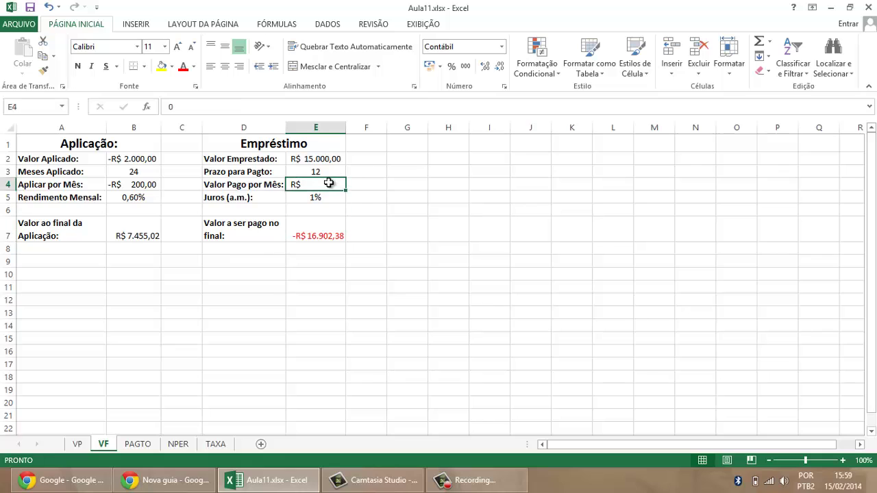
pyautogui.write('-500')
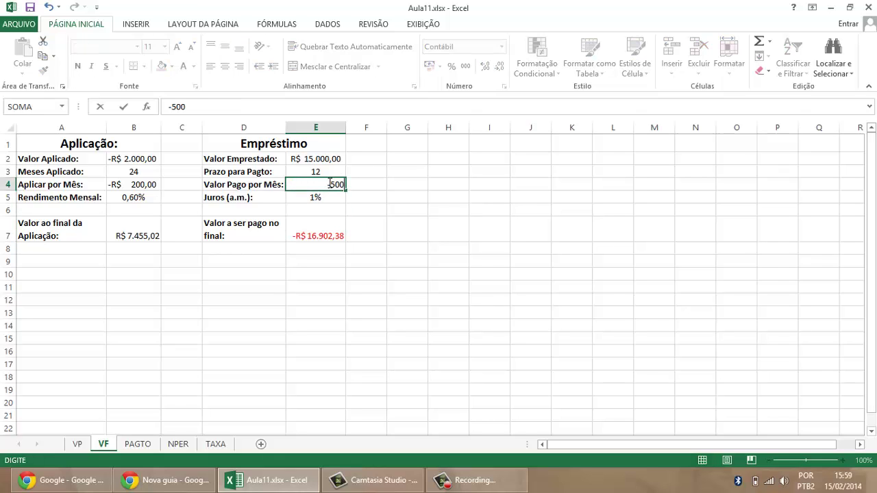
pyautogui.press('Return')
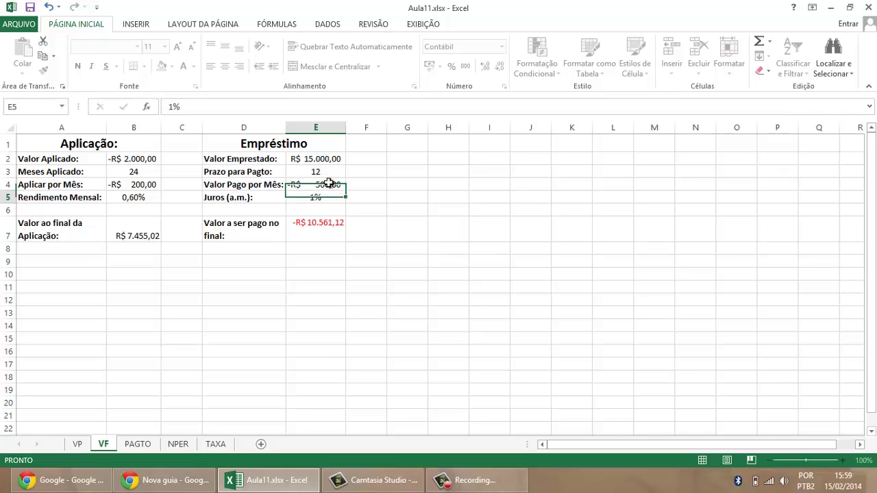
pyautogui.click(324, 173)
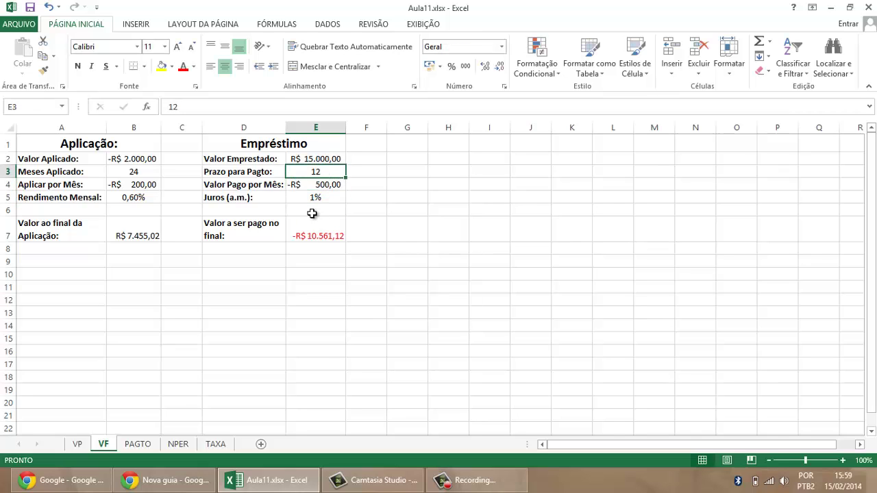
pyautogui.click(314, 238)
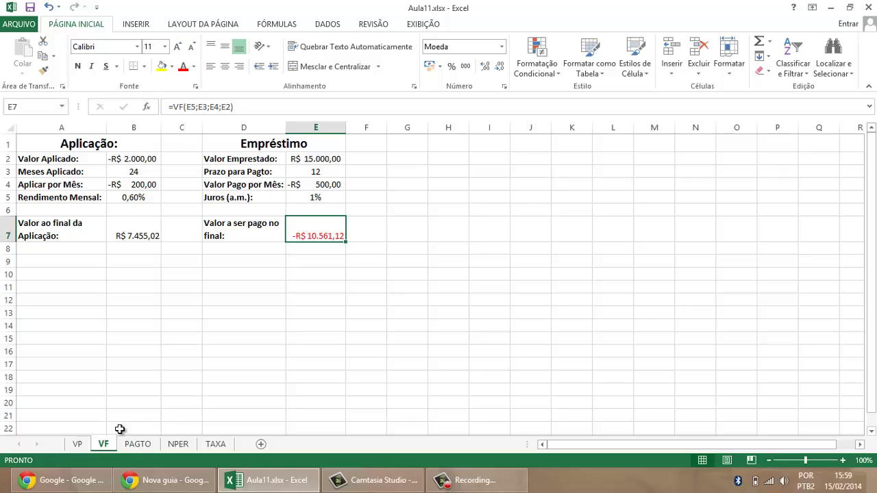
# Open the PAGTO sheet and examine the Investimento table's initial investment, target value, months and yield in B2:B5.
pyautogui.click(140, 447)
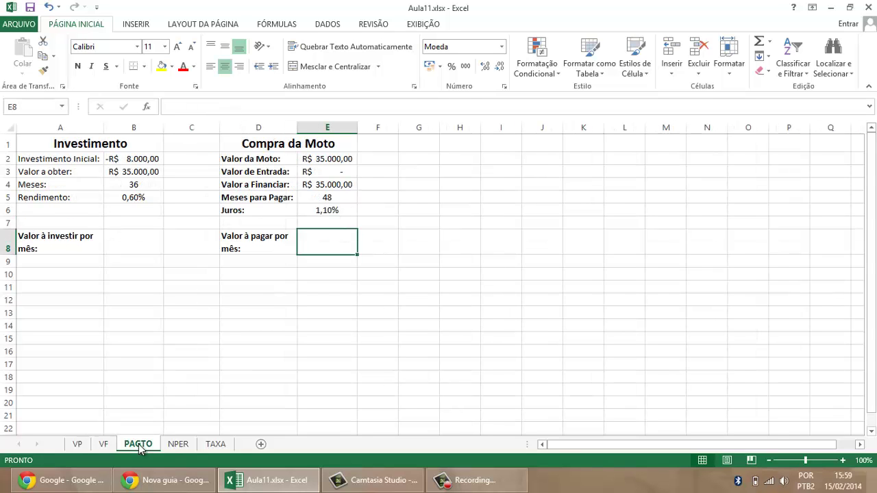
pyautogui.click(140, 244)
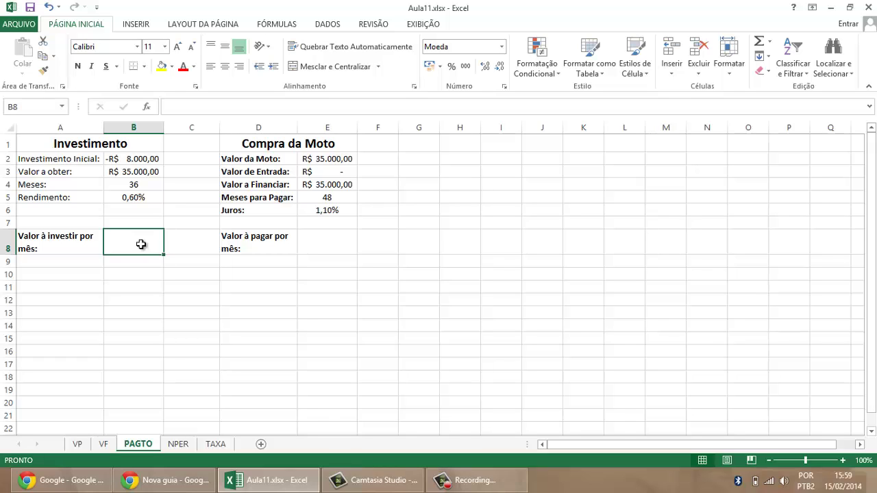
pyautogui.click(155, 170)
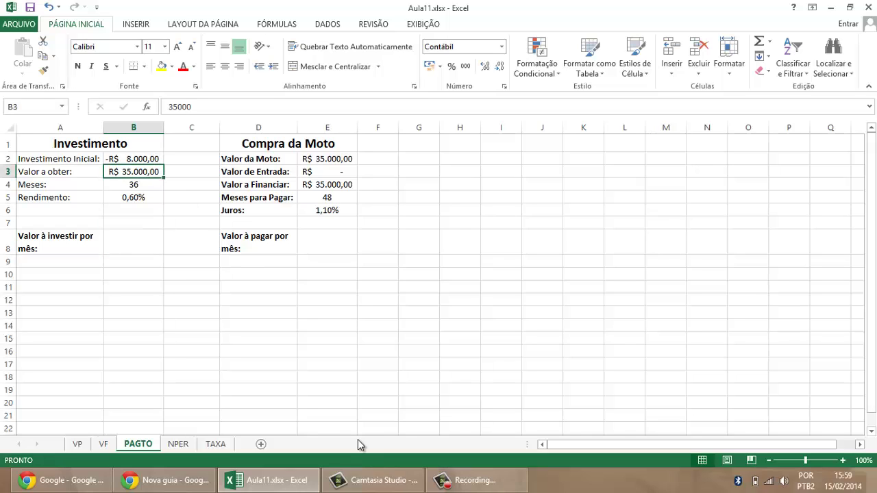
pyautogui.click(138, 158)
pyautogui.click(141, 171)
pyautogui.click(152, 185)
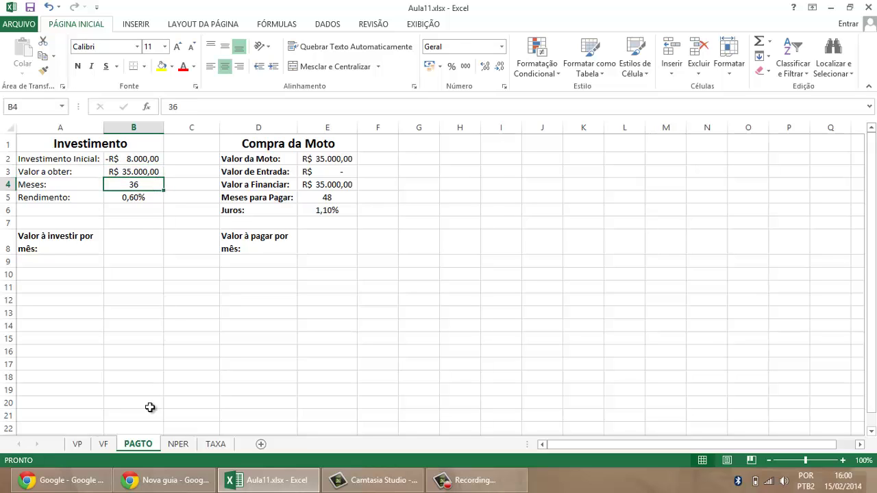
pyautogui.click(149, 175)
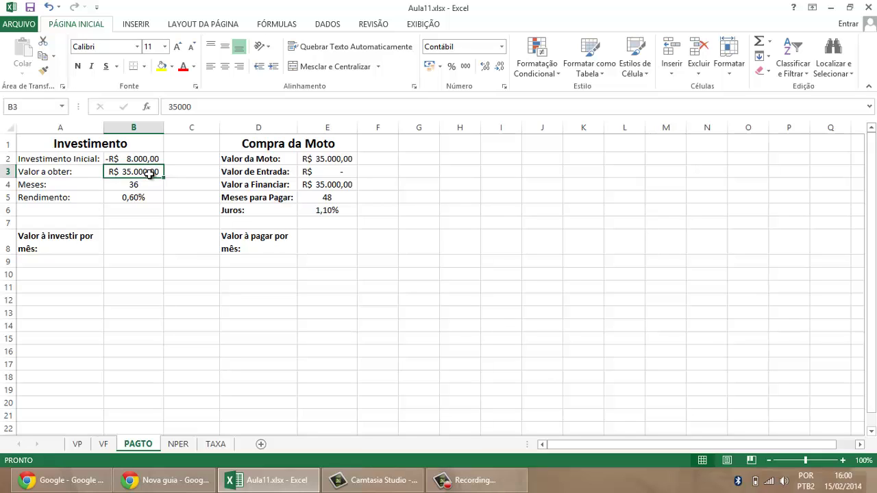
pyautogui.click(141, 197)
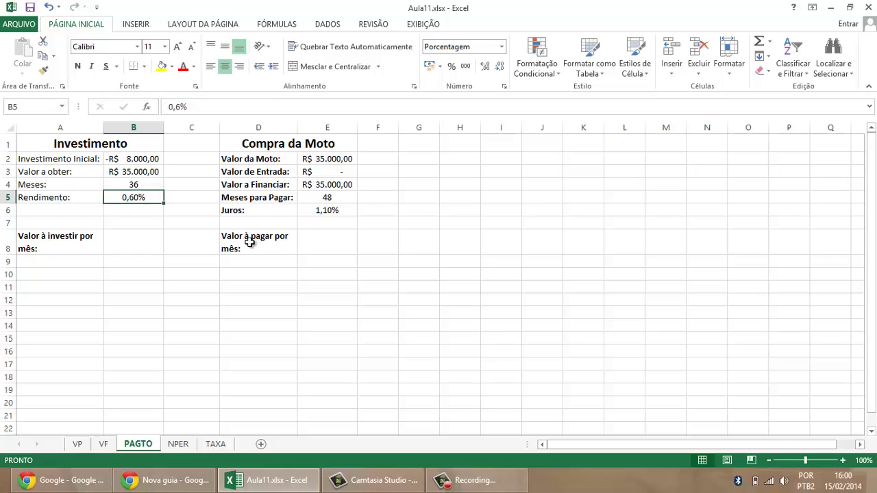
# Start a PGTO formula in B8 for the Investimento table's Valor à investir por mês.
pyautogui.click(135, 241)
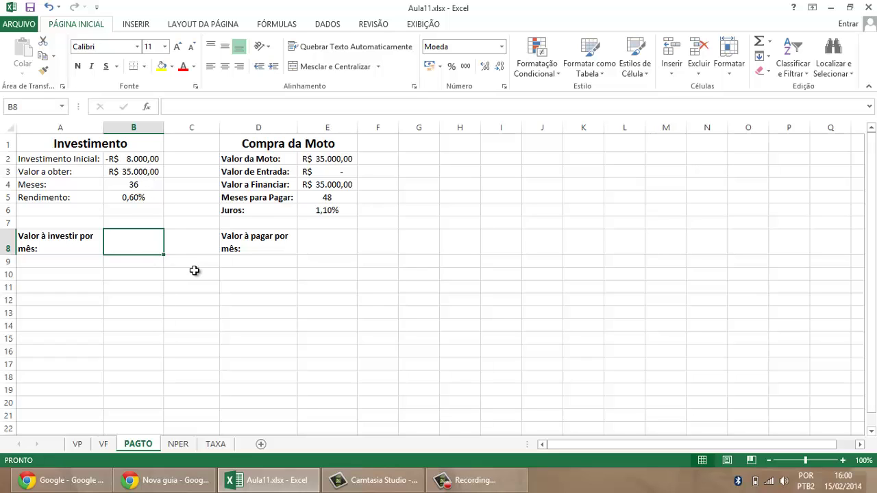
pyautogui.write('=PAGT')
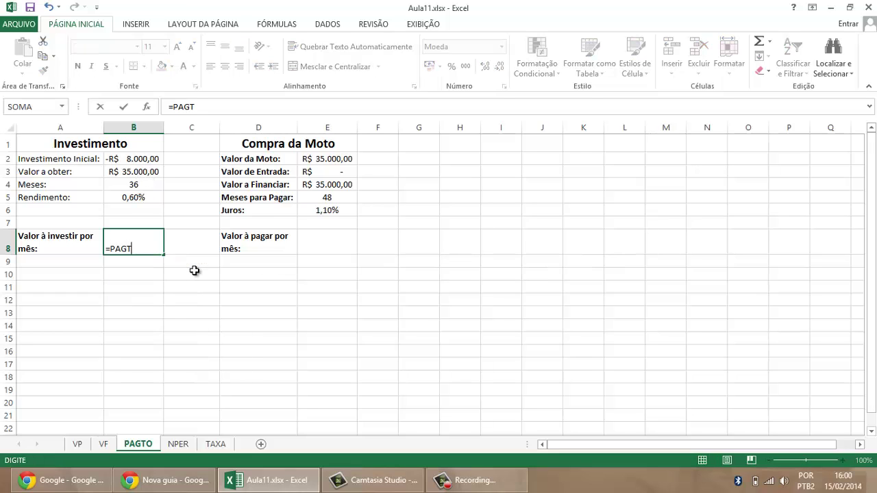
pyautogui.write('O(')
pyautogui.press('BackSpace')
pyautogui.press('BackSpace')
pyautogui.press('BackSpace')
pyautogui.press('BackSpace')
pyautogui.press('BackSpace')
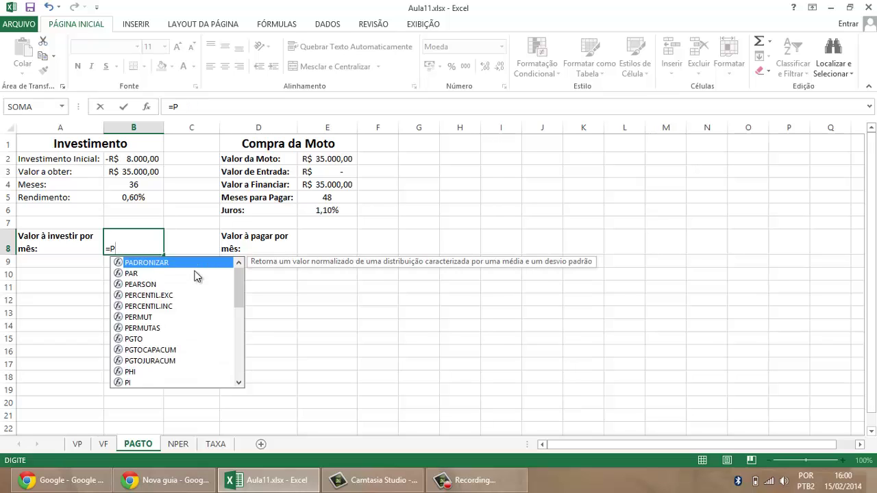
pyautogui.write('GTO')
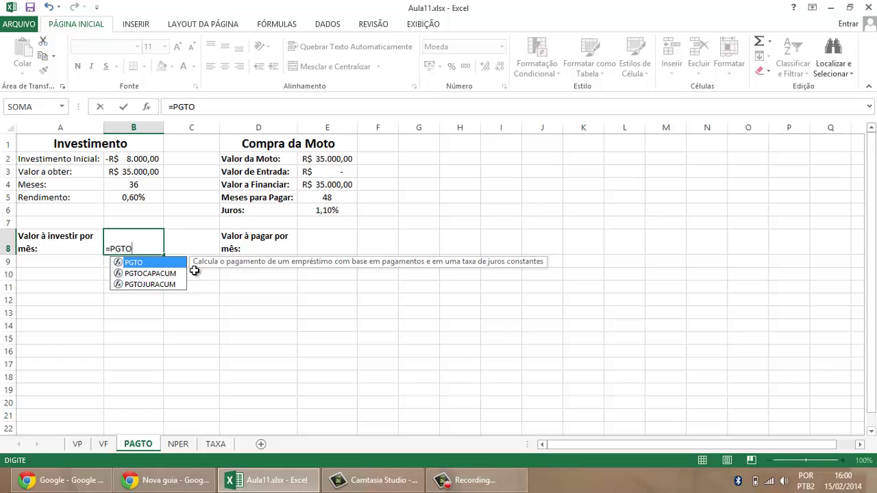
pyautogui.write('(')
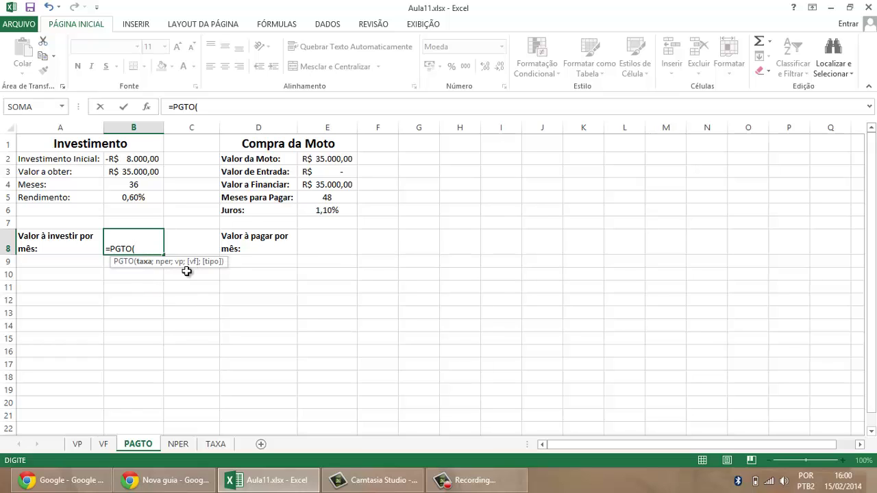
# Complete the PGTO formula with B5 as rate, B4 as periods, B2 as present value and B3 as future value.
pyautogui.click(148, 197)
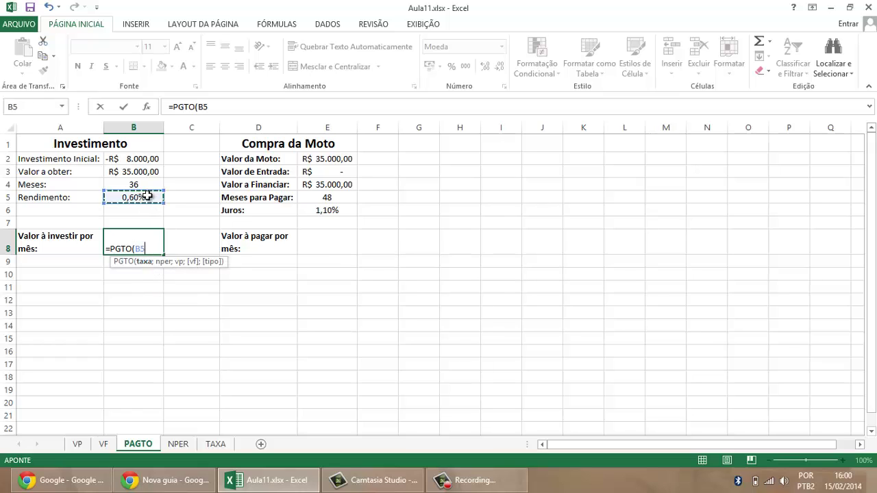
pyautogui.write(';')
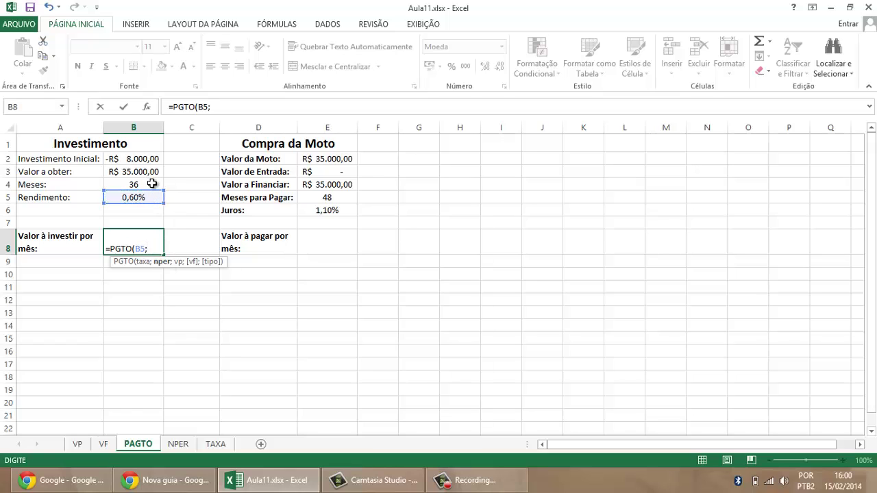
pyautogui.click(153, 184)
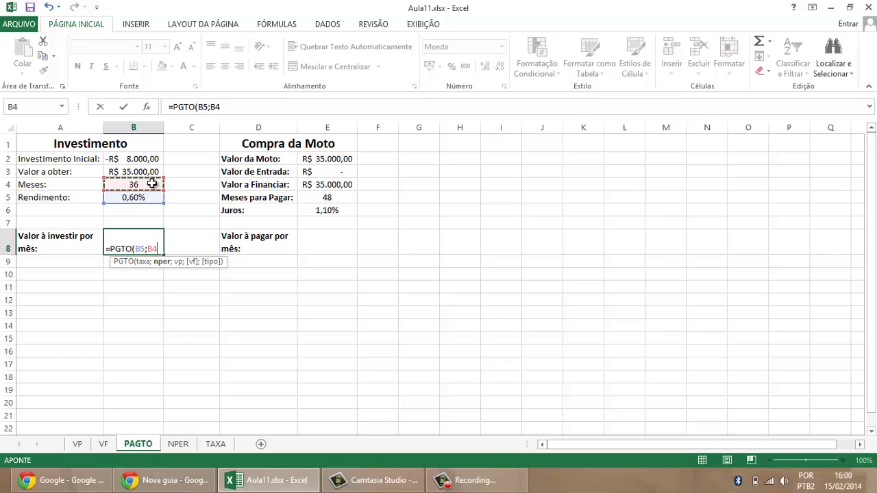
pyautogui.write(';')
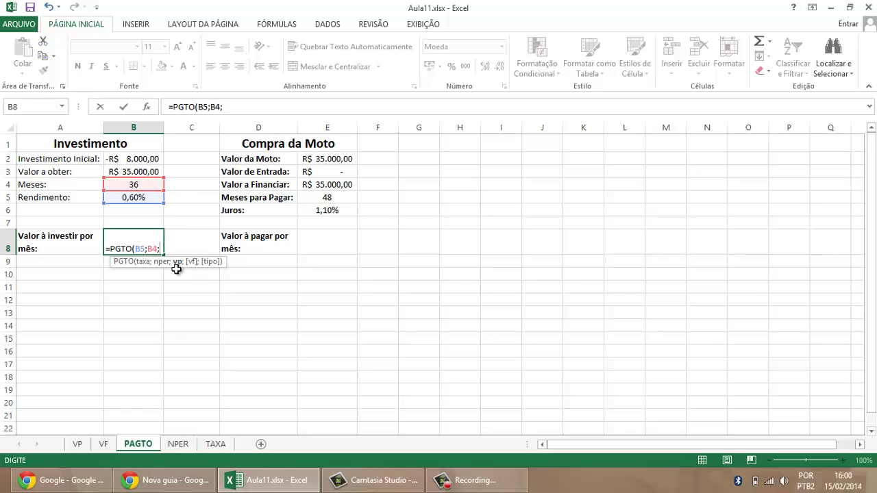
pyautogui.click(151, 158)
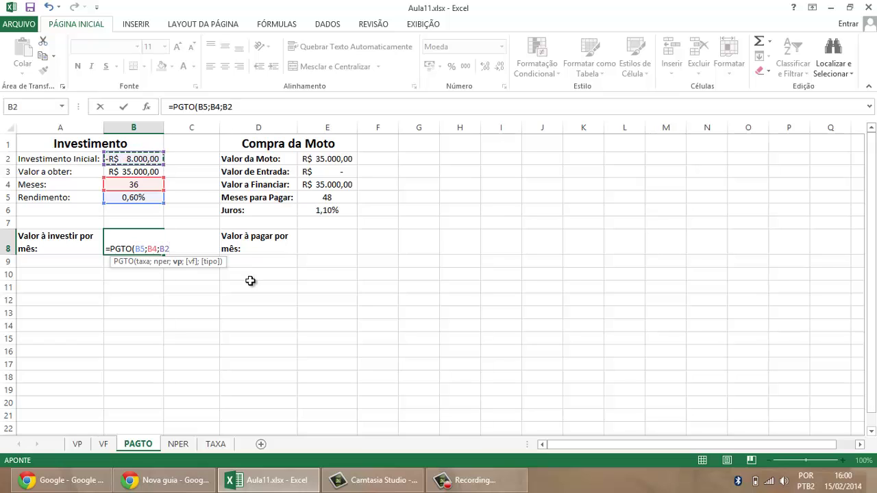
pyautogui.write(';')
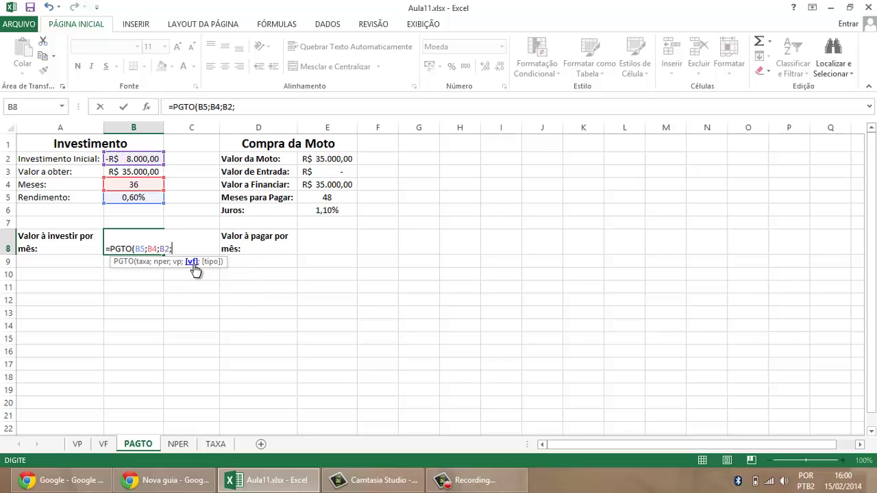
pyautogui.click(156, 170)
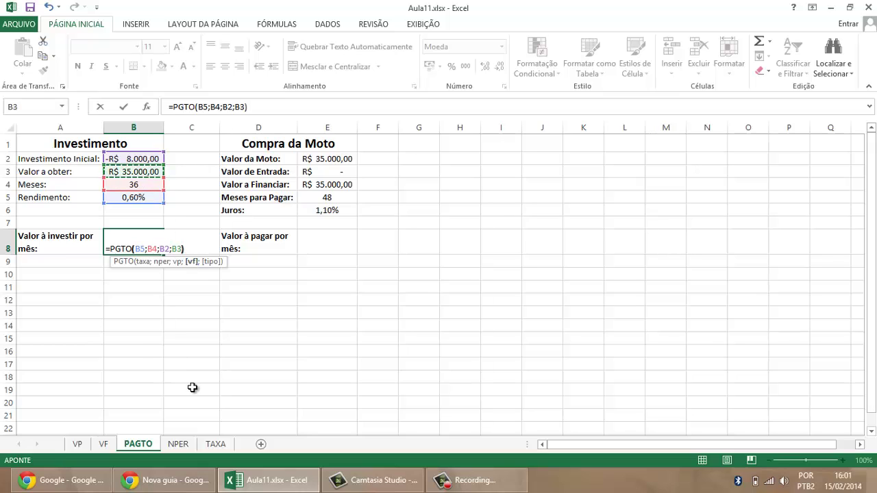
pyautogui.write(')')
pyautogui.press('Return')
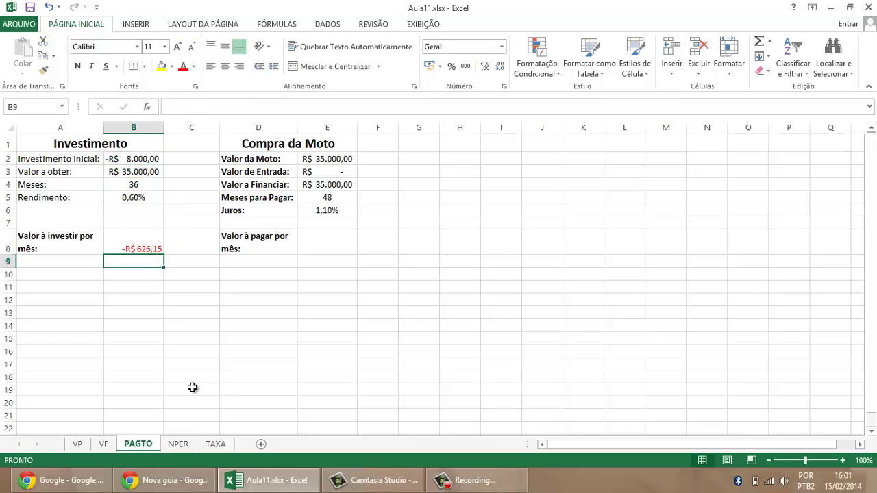
# Review the monthly investment in B8 against the target value, months, initial investment and yield in B2:B5.
pyautogui.click(160, 249)
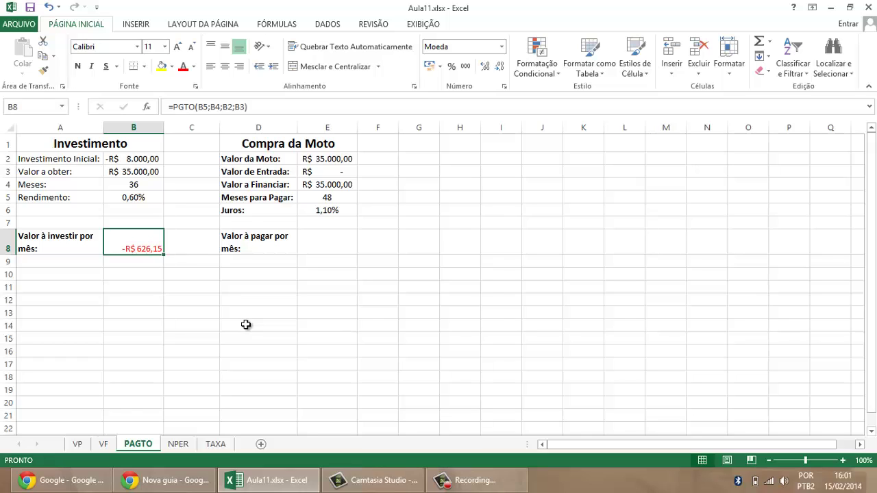
pyautogui.click(128, 171)
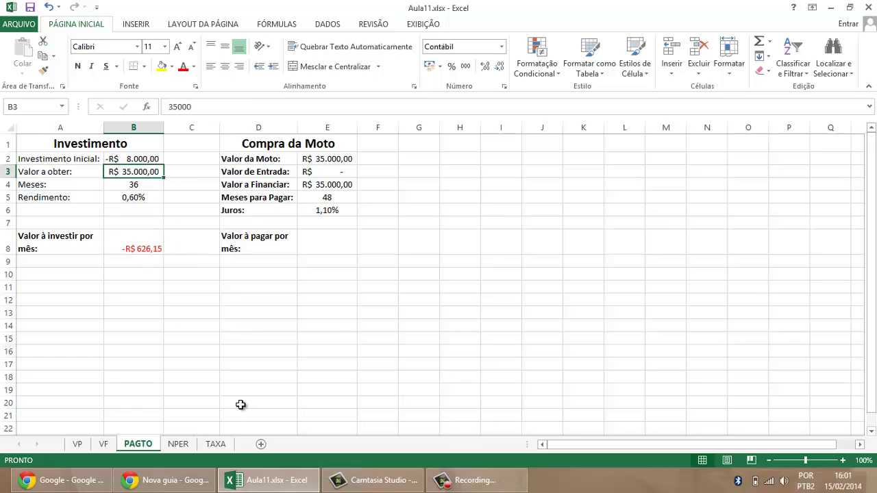
pyautogui.click(131, 183)
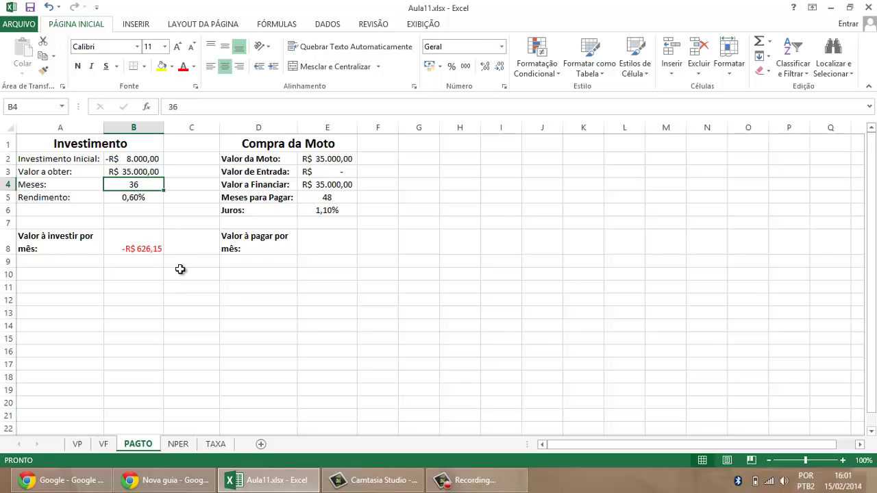
pyautogui.click(145, 159)
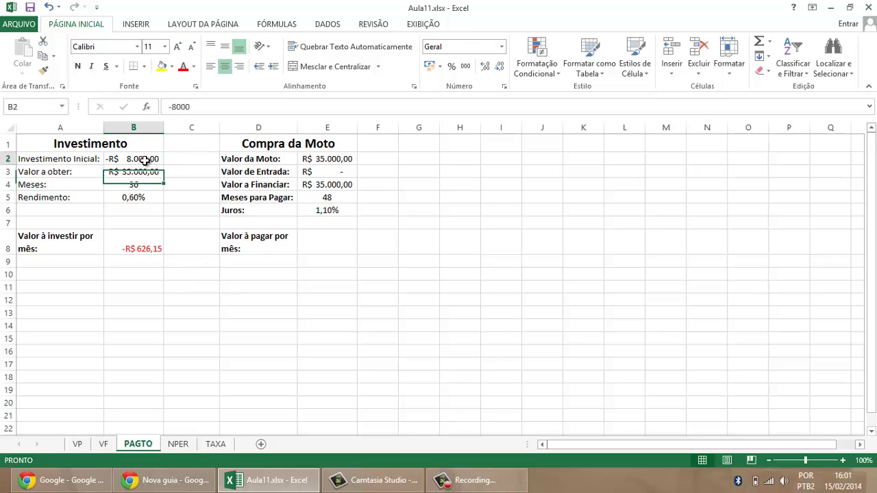
pyautogui.click(137, 197)
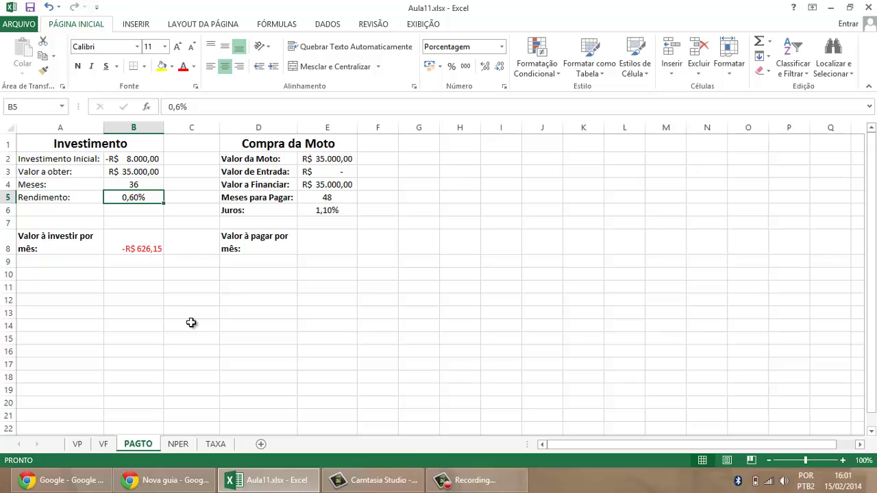
# Set the Investimento Inicial in B2 to -4000 and review B8 against the target value and months.
pyautogui.click(143, 157)
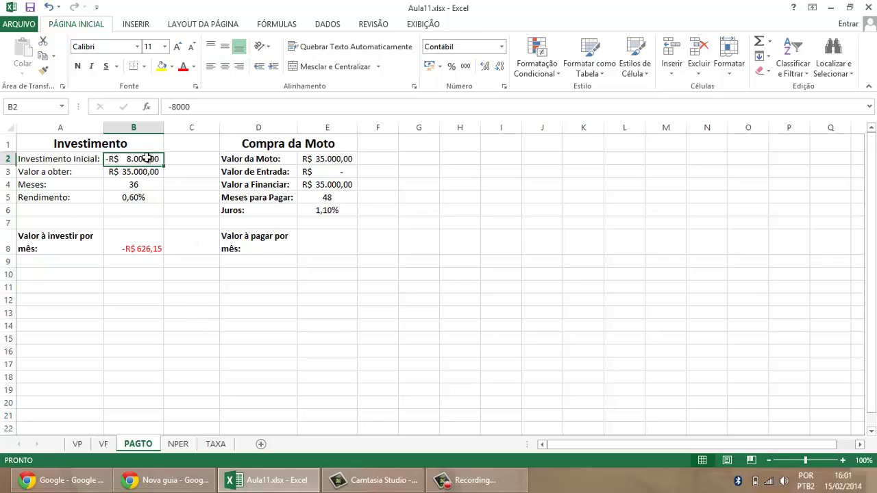
pyautogui.write('-4000')
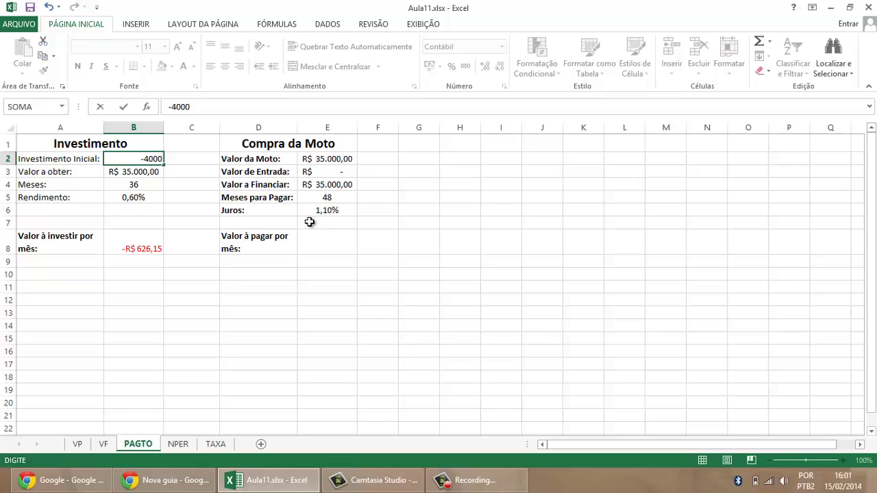
pyautogui.press('Return')
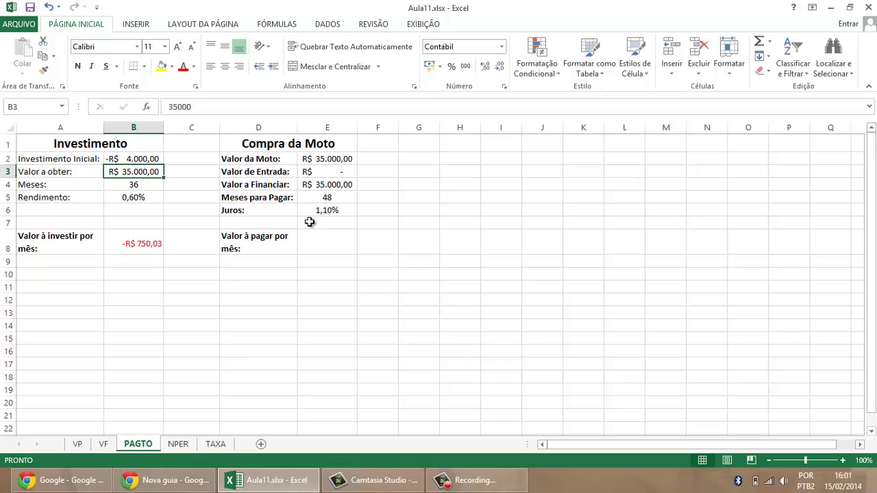
pyautogui.click(159, 235)
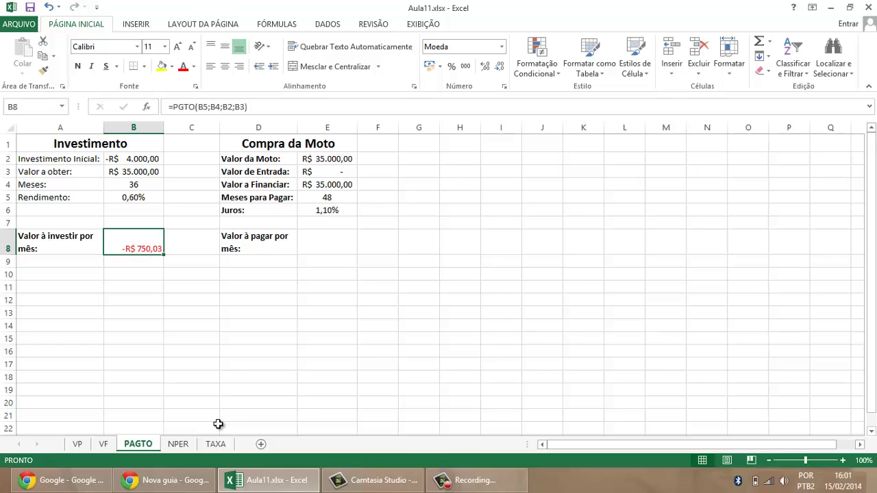
pyautogui.click(163, 173)
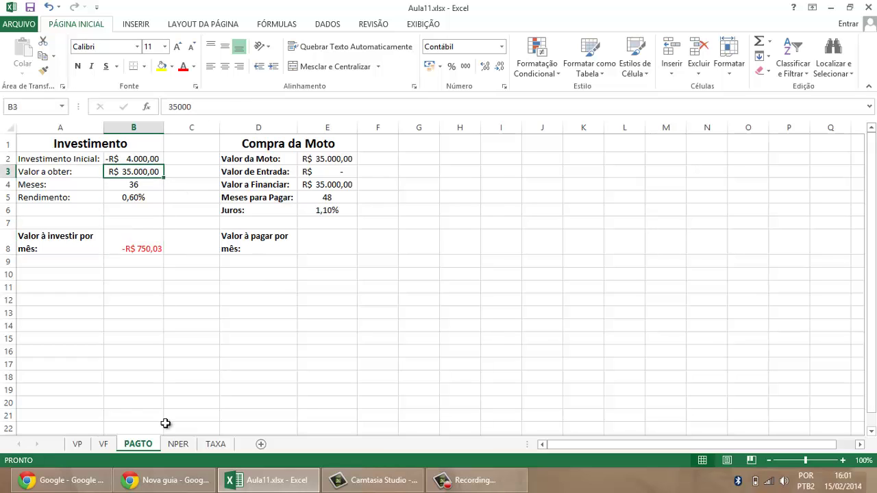
pyautogui.click(155, 184)
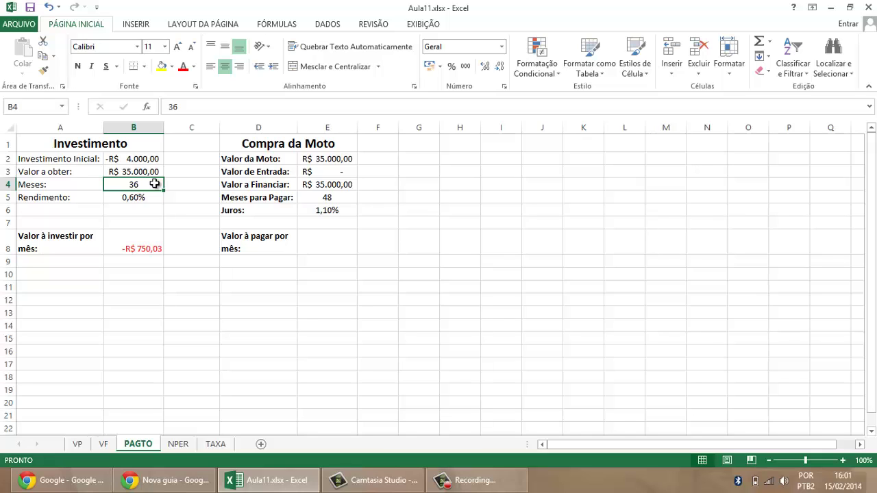
# Review the VP and VF sheets' examples and return to the PAGTO sheet.
pyautogui.click(77, 444)
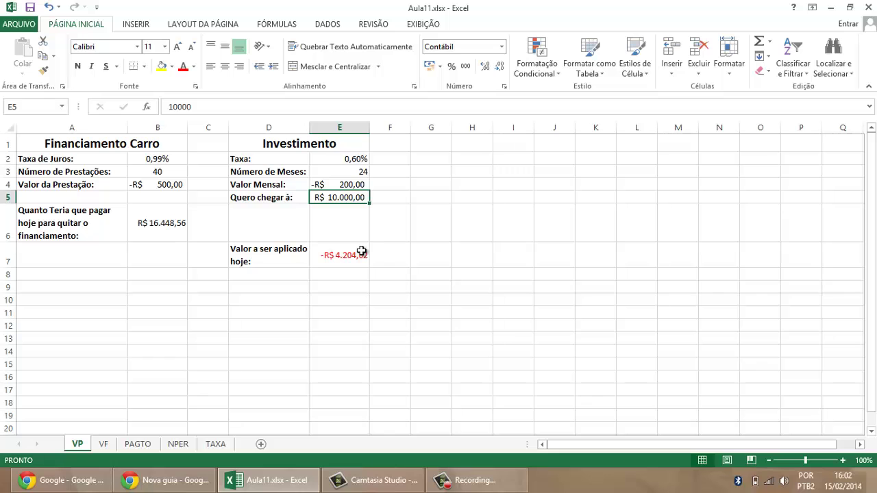
pyautogui.click(104, 445)
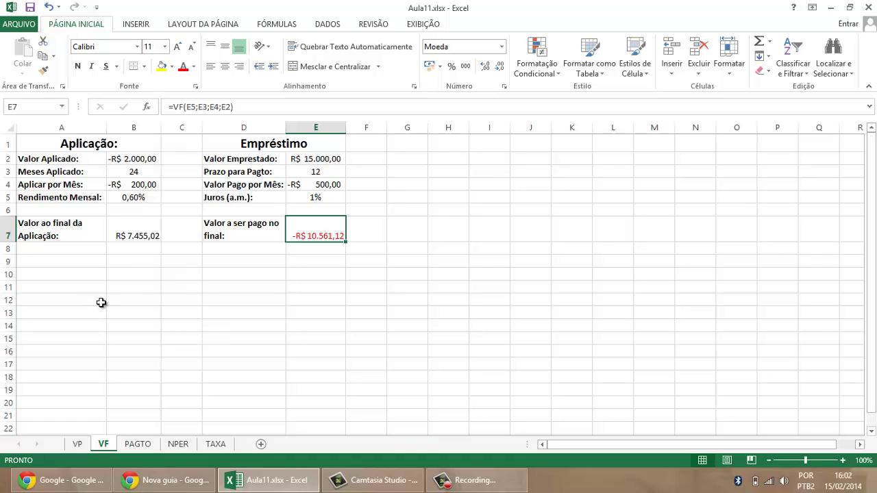
pyautogui.click(138, 445)
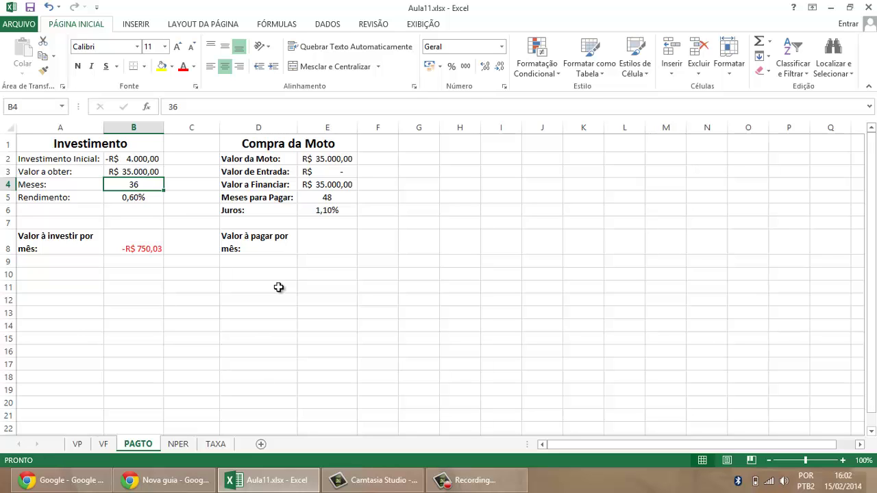
# Review the Compra da Moto data: motorcycle value, down payment, financed amount, months to pay and interest in D2:E6.
pyautogui.moveTo(300, 143); pyautogui.dragTo(299, 243)
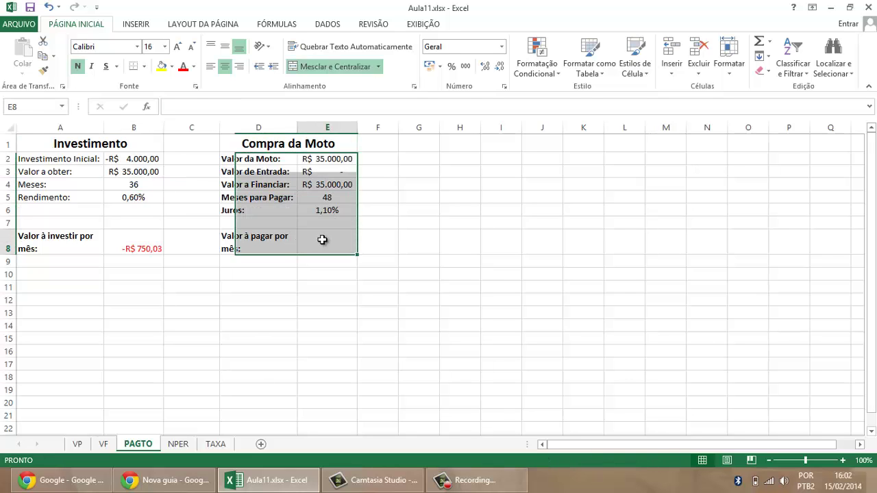
pyautogui.click(321, 240)
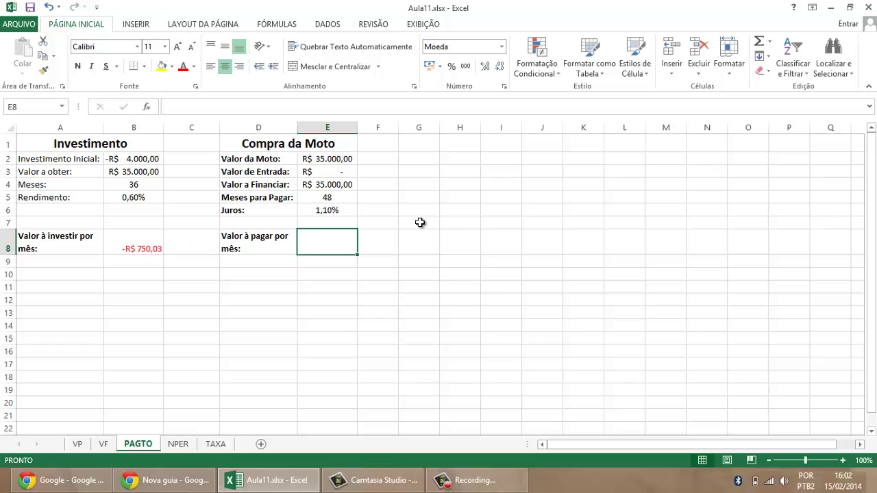
pyautogui.moveTo(262, 158); pyautogui.dragTo(321, 159)
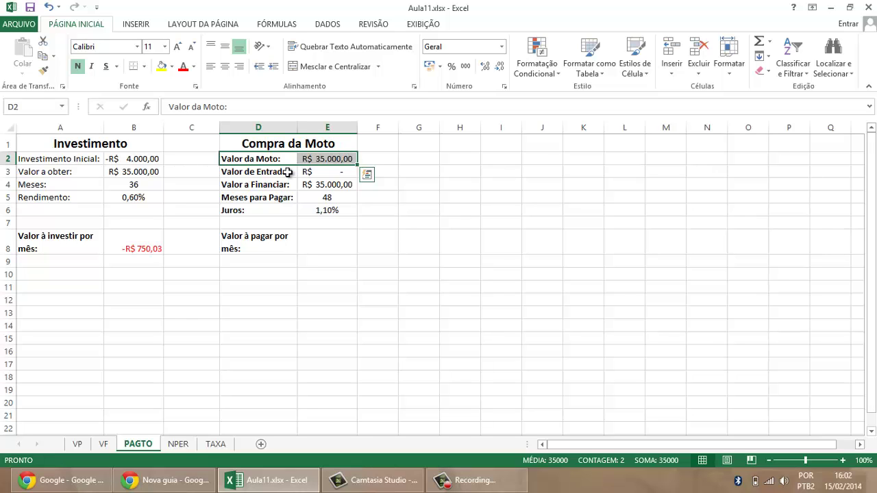
pyautogui.moveTo(288, 172); pyautogui.dragTo(305, 171)
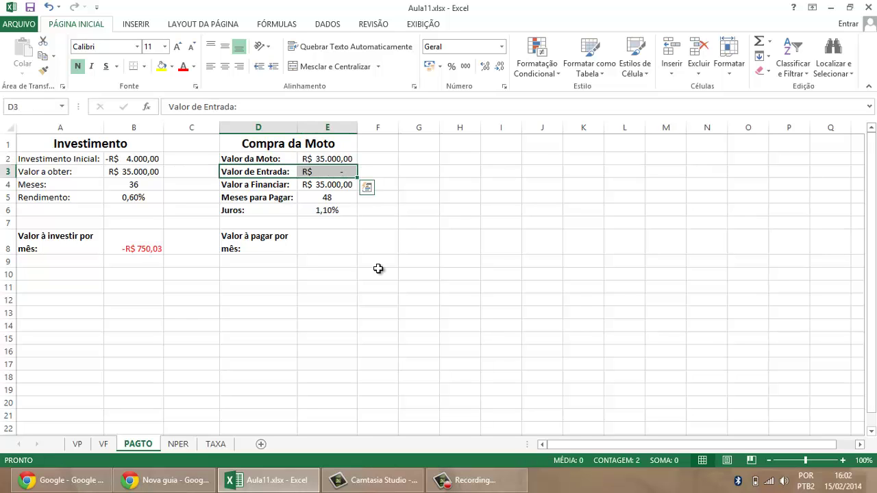
pyautogui.moveTo(266, 184); pyautogui.dragTo(322, 184)
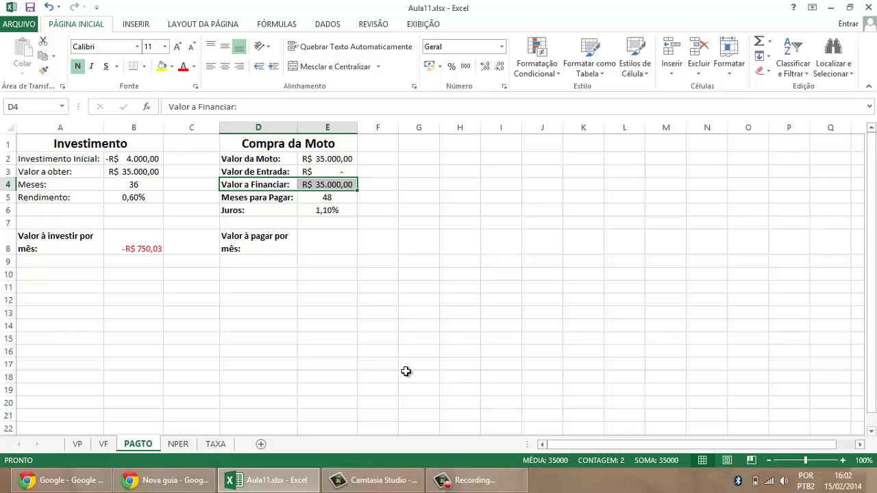
pyautogui.moveTo(274, 196); pyautogui.dragTo(320, 194)
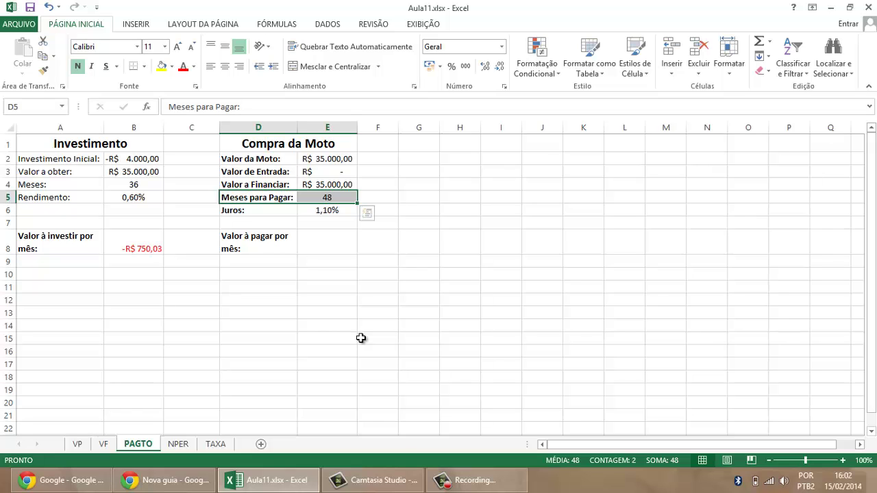
pyautogui.moveTo(294, 209); pyautogui.dragTo(326, 210)
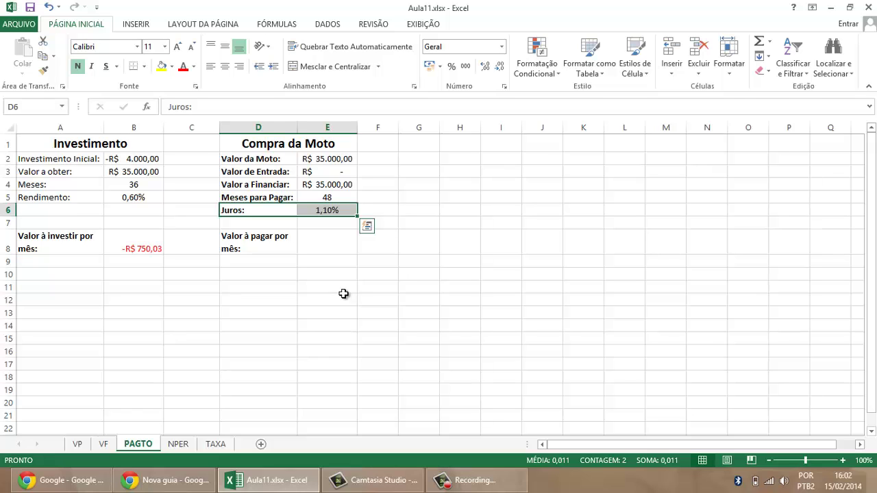
# Enter a PGTO formula in E8 with E6 as rate, E5 as periods, E3 as present value and E4 as future value.
pyautogui.click(338, 241)
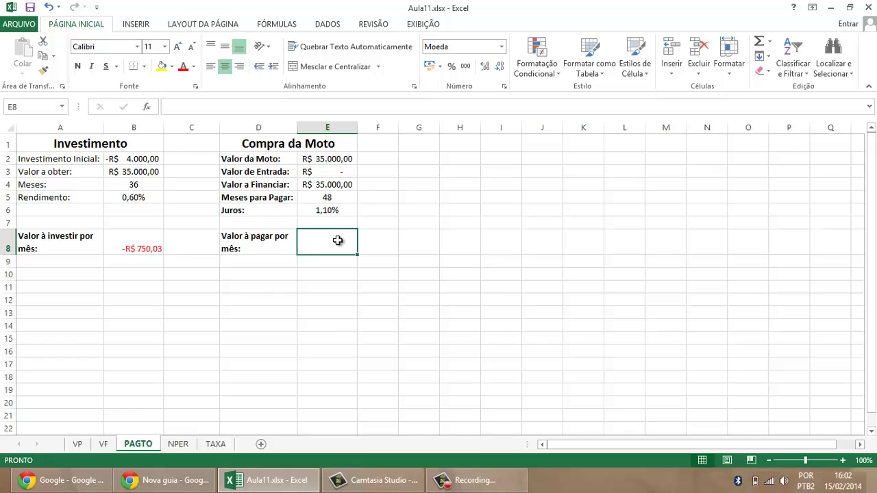
pyautogui.write('=')
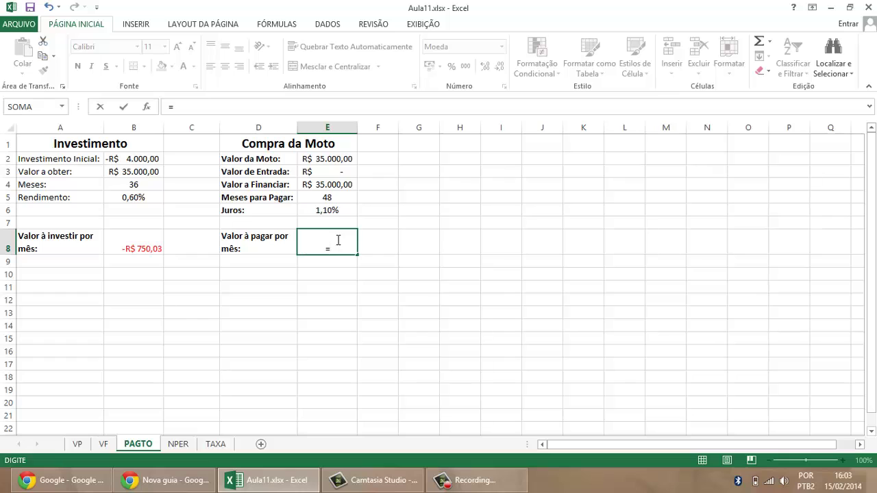
pyautogui.write('PGTO(')
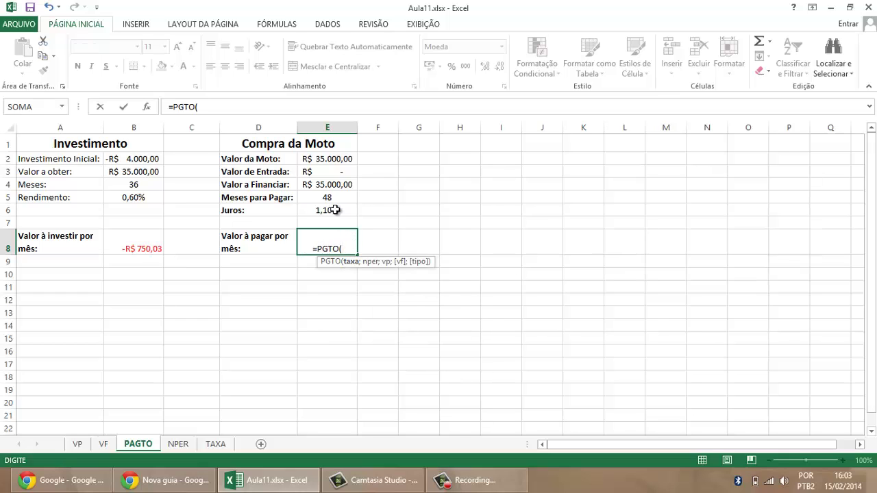
pyautogui.click(341, 215)
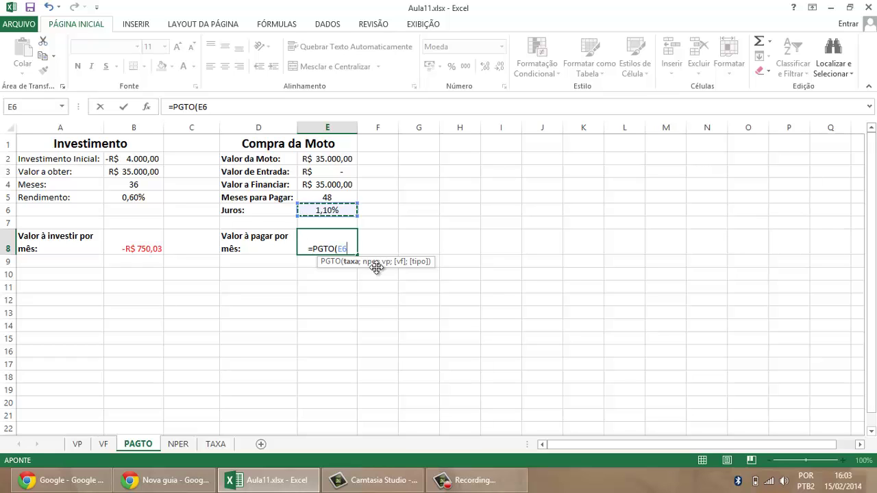
pyautogui.write(';')
pyautogui.click(336, 195)
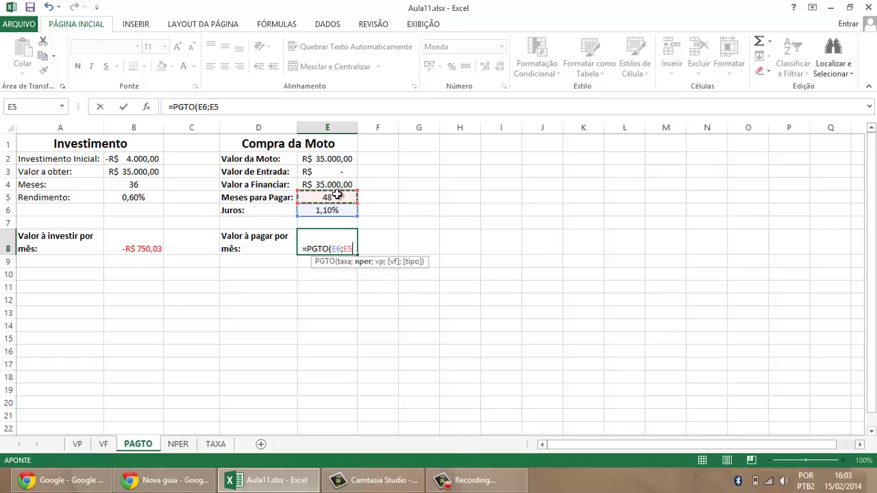
pyautogui.write(';')
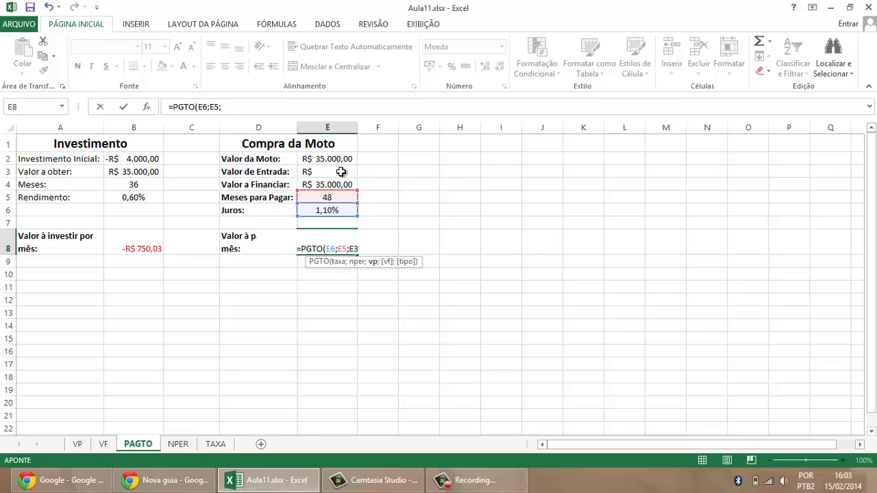
pyautogui.click(341, 172)
pyautogui.write(';')
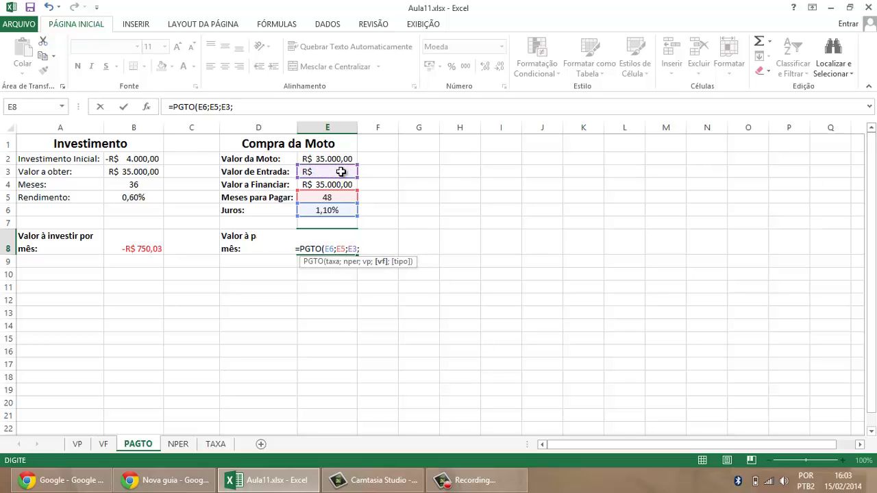
pyautogui.click(343, 185)
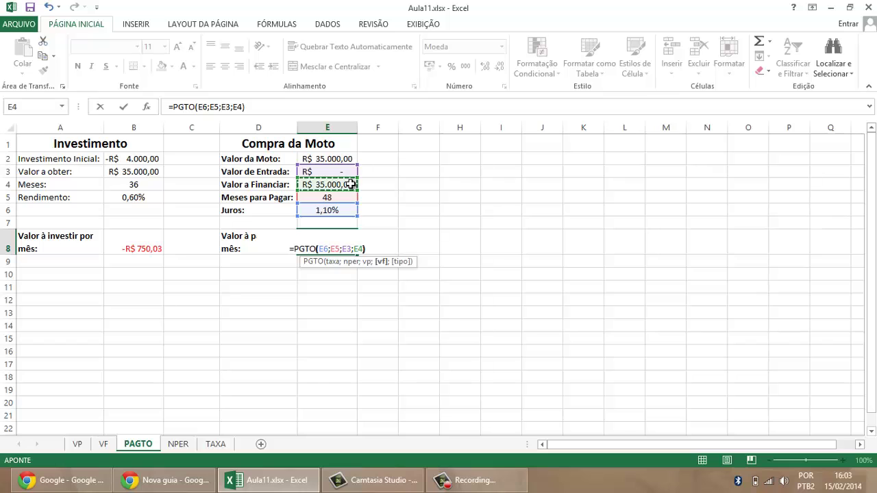
pyautogui.write(')')
pyautogui.press('Return')
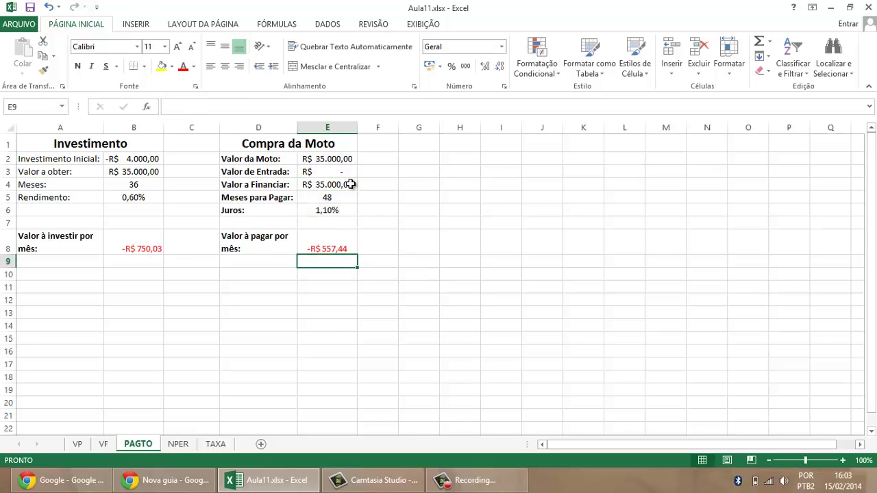
# Examine the PGTO arguments in E8 against the Valor a Financiar formula in E4.
pyautogui.click(338, 236)
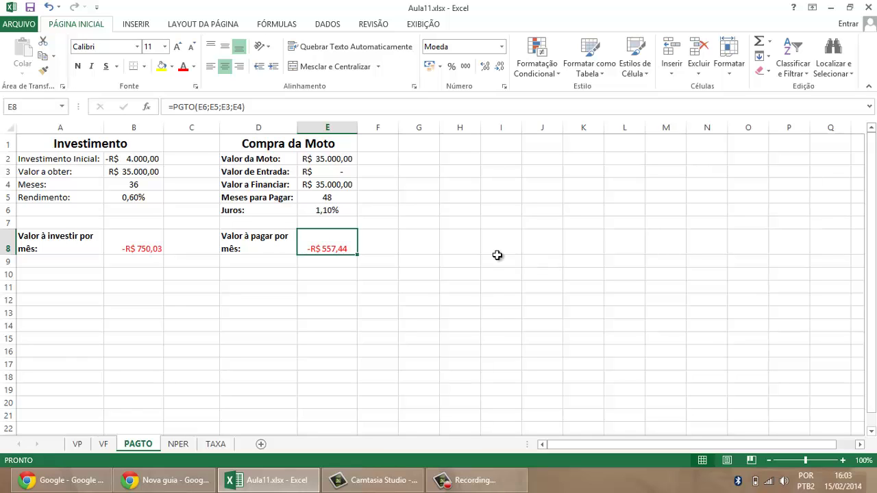
pyautogui.click(347, 183)
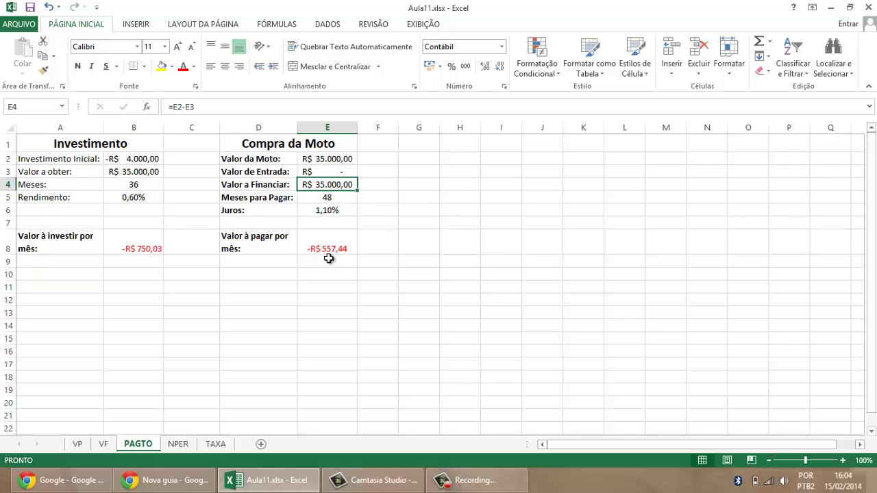
pyautogui.click(331, 238)
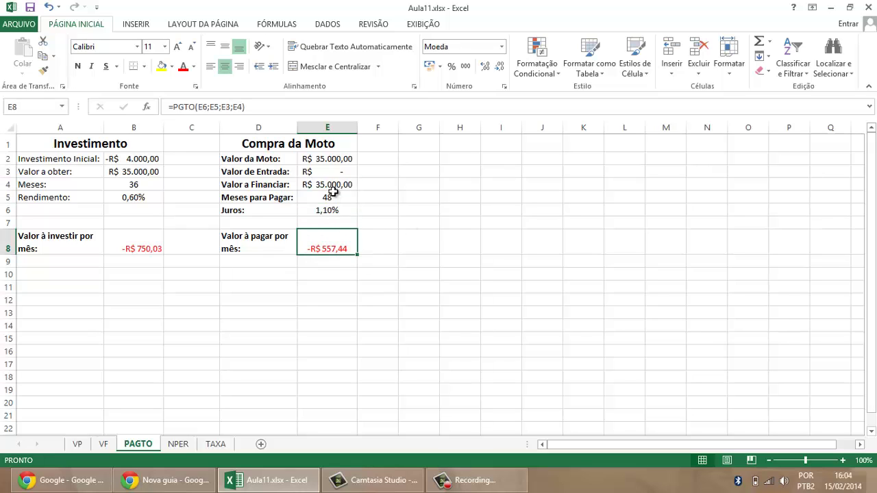
pyautogui.click(460, 274)
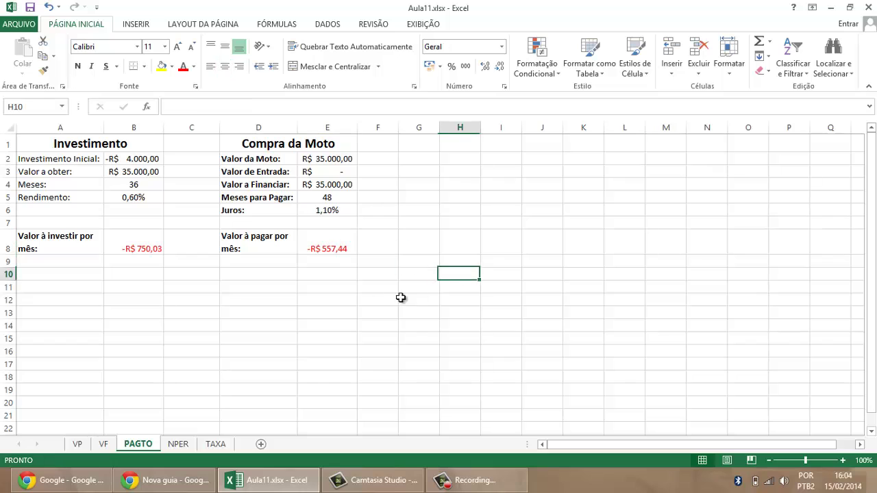
pyautogui.click(345, 238)
pyautogui.doubleClick(342, 237)
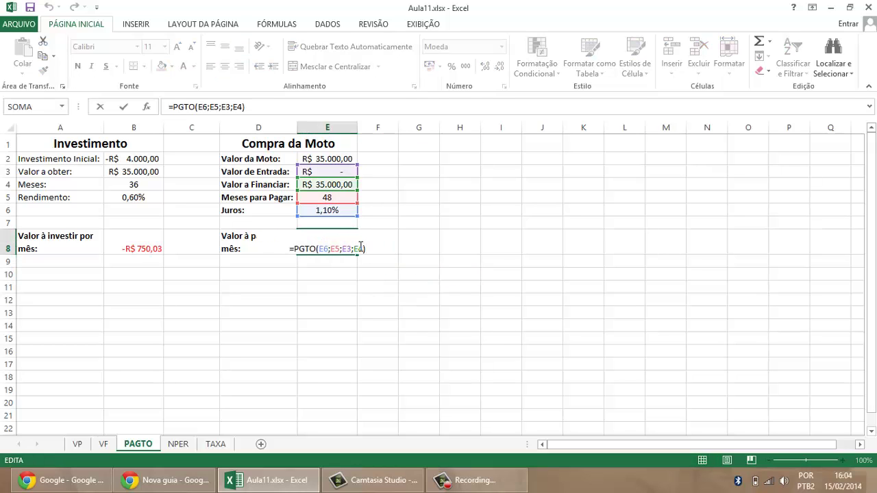
pyautogui.moveTo(364, 248); pyautogui.dragTo(343, 249)
pyautogui.click(381, 254)
pyautogui.press('Escape')
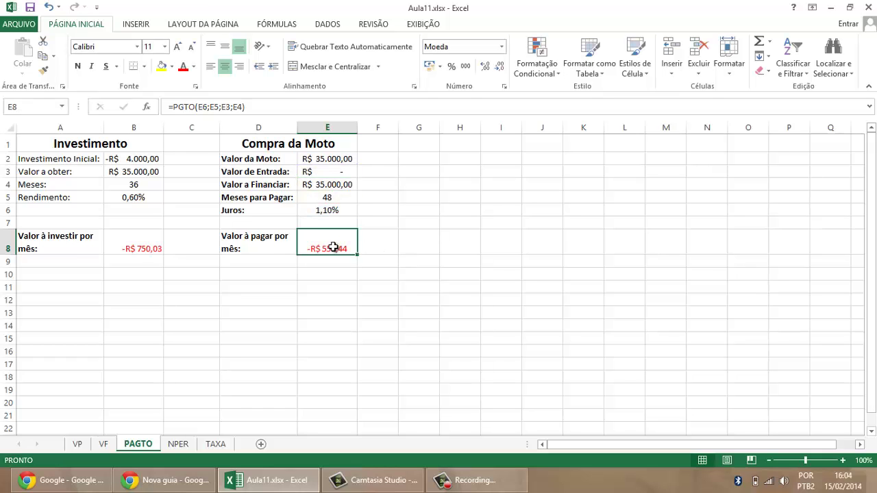
# Edit the formula in E8 to =PGTO(E6;E5;E4), removing the E3 argument.
pyautogui.doubleClick(333, 248)
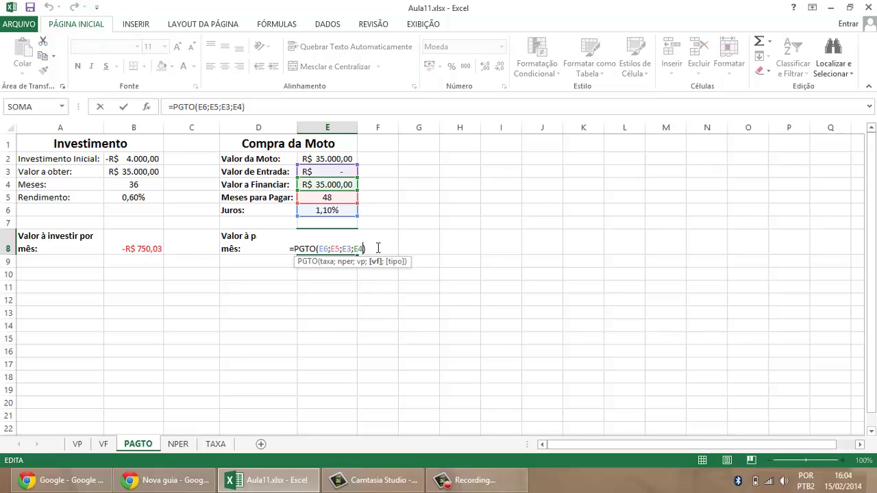
pyautogui.click(348, 248)
pyautogui.moveTo(364, 250); pyautogui.dragTo(348, 249)
pyautogui.write('4)')
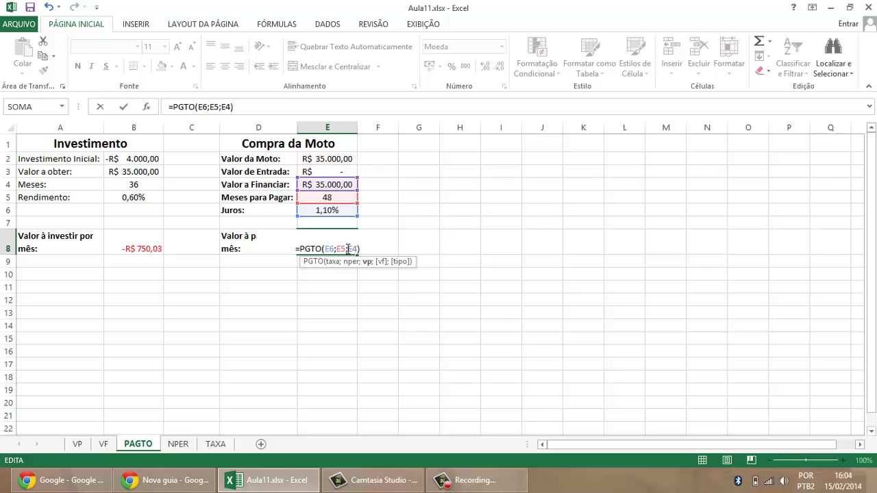
pyautogui.press('BackSpace')
pyautogui.press('Return')
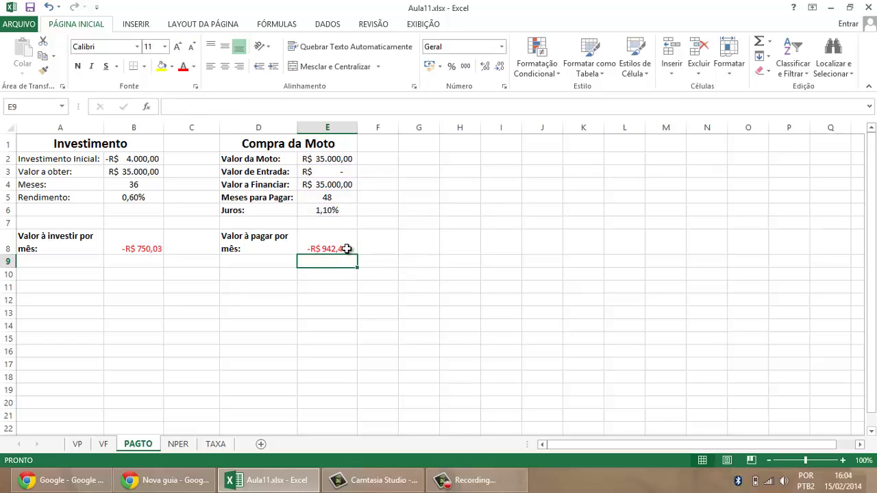
# Clear the PGTO formula from the Valor à pagar por mês cell E8.
pyautogui.click(348, 248)
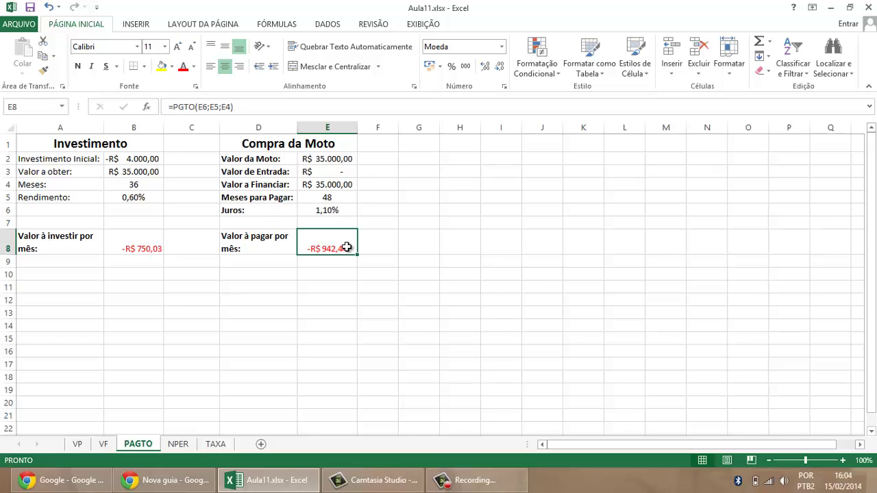
pyautogui.press('Delete')
pyautogui.write('=')
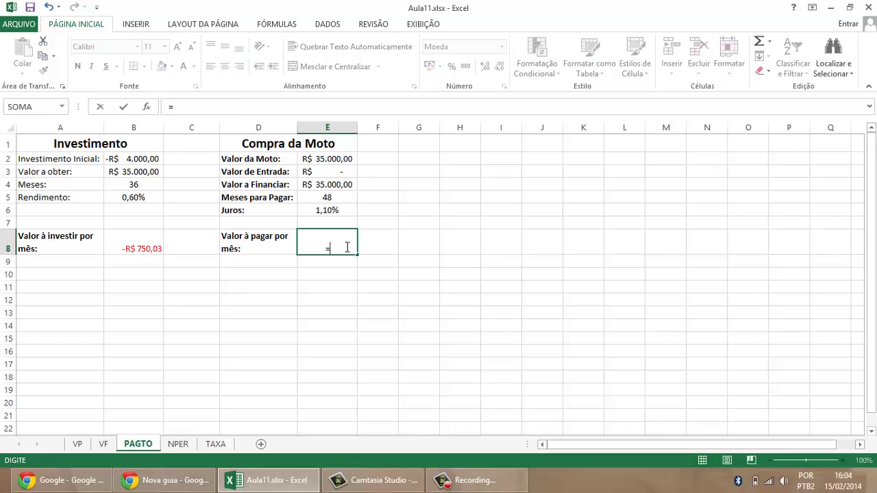
pyautogui.press('Escape')
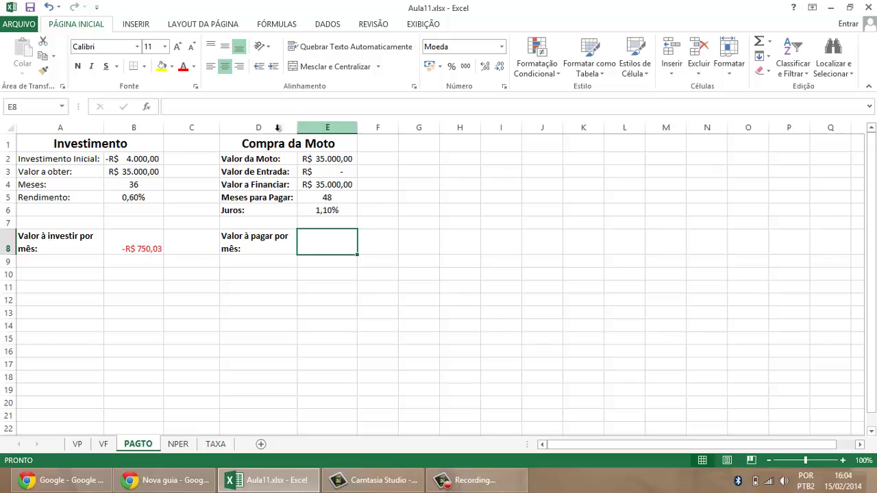
# Enter =PGTO(E6;E5;E3) in the Valor à pagar por mês cell E8, using the interest, months and down payment cells.
pyautogui.click(342, 158)
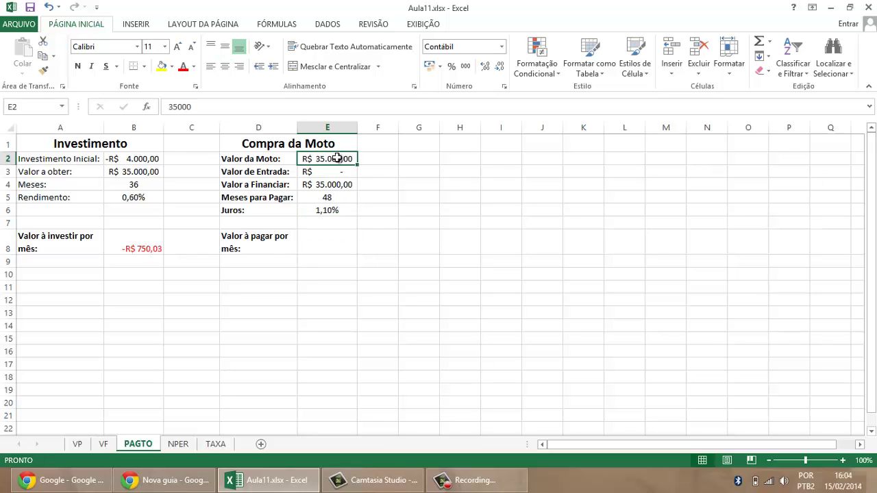
pyautogui.click(342, 198)
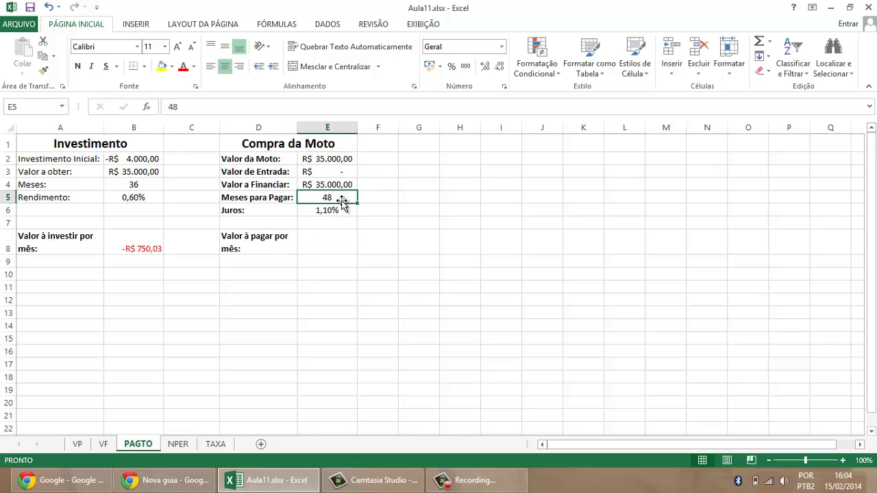
pyautogui.click(340, 210)
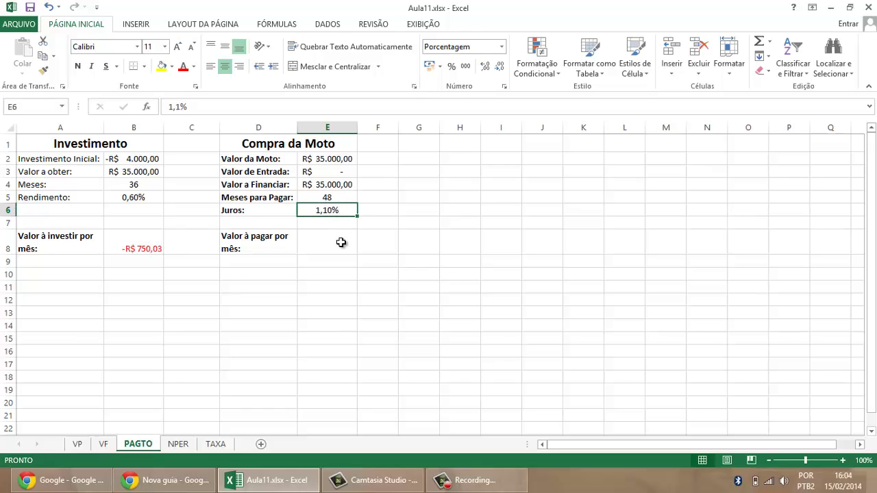
pyautogui.click(340, 242)
pyautogui.write('=PGTO(')
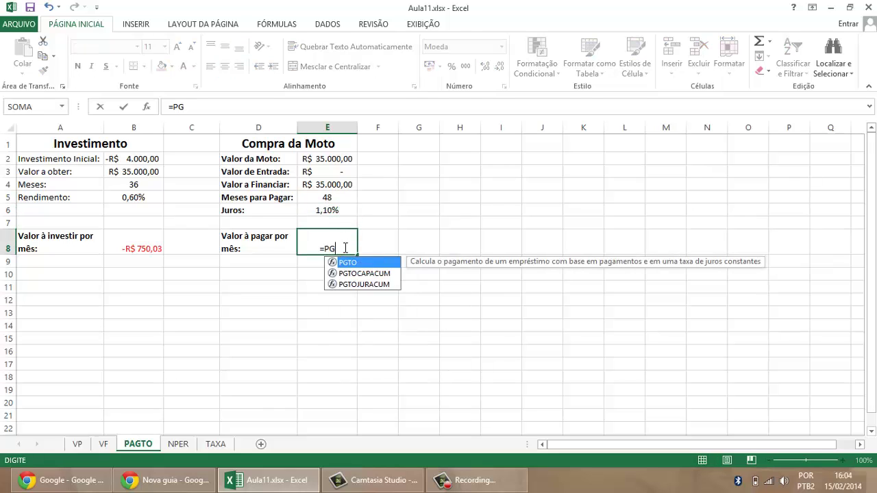
pyautogui.click(342, 208)
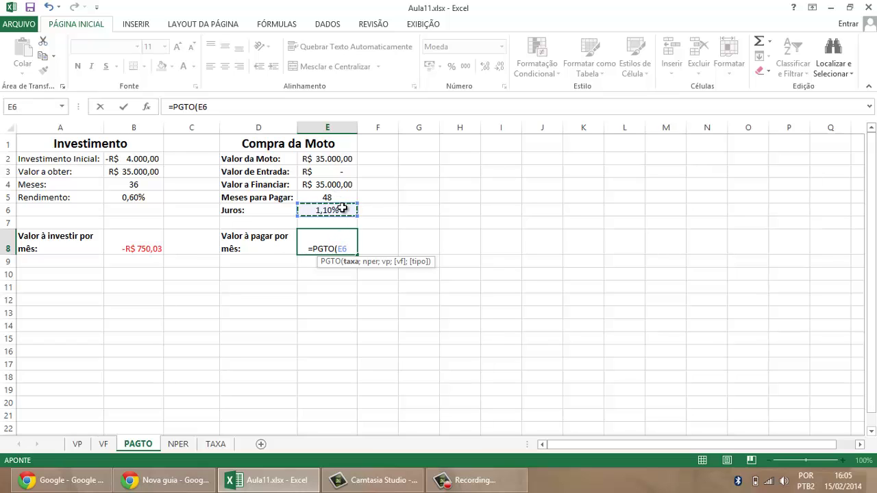
pyautogui.write(';')
pyautogui.click(331, 197)
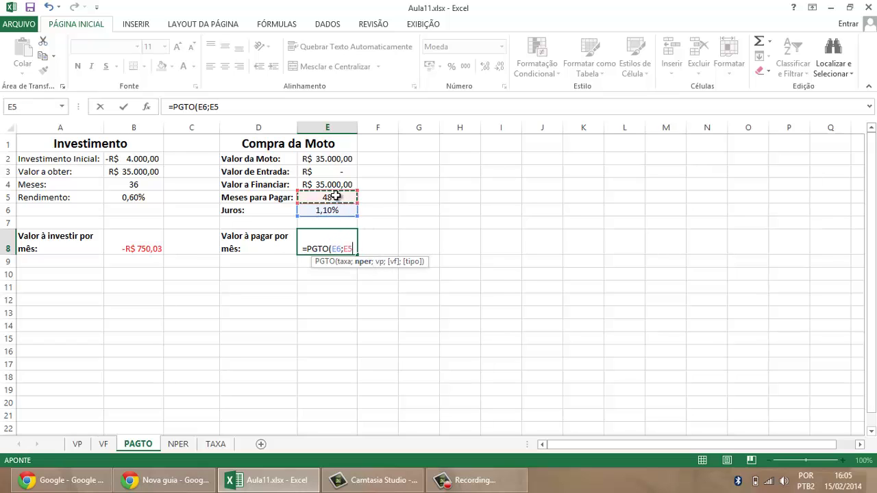
pyautogui.write(';')
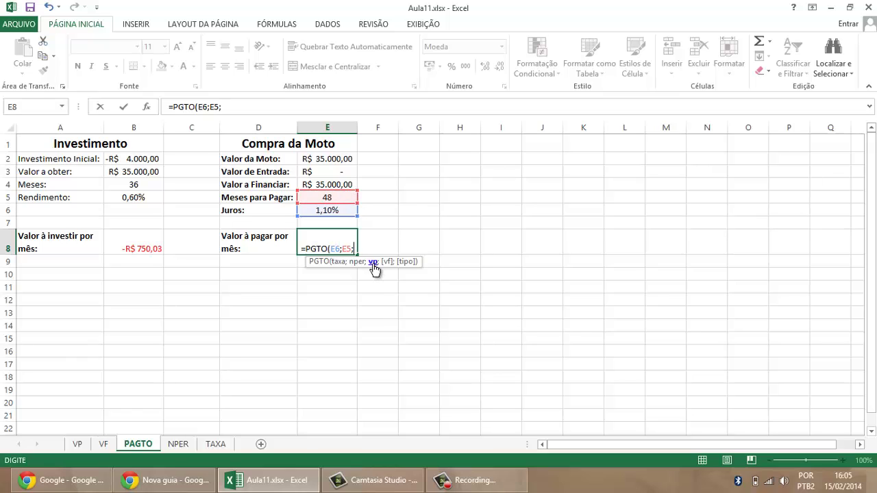
pyautogui.click(345, 184)
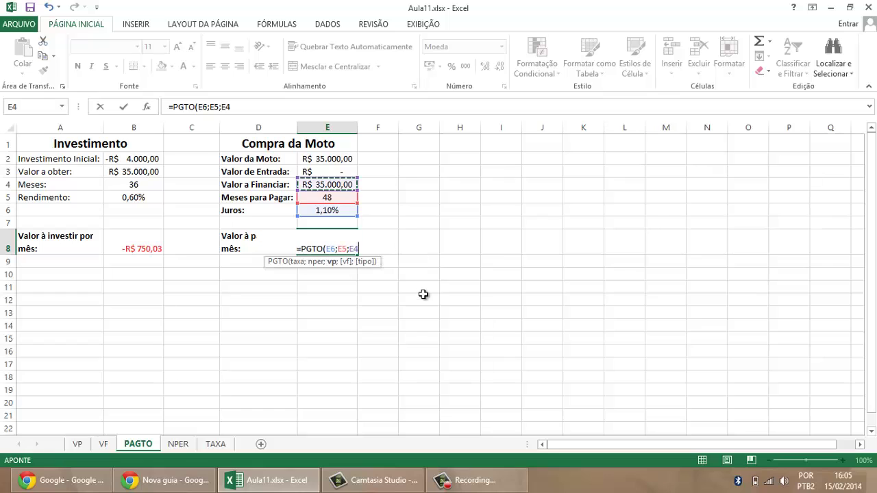
pyautogui.click(340, 170)
pyautogui.write(')')
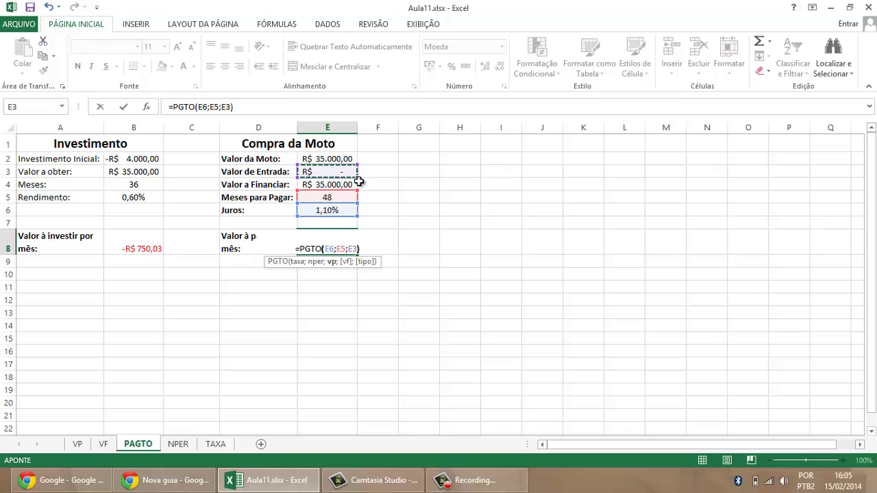
pyautogui.press('Return')
# Add E4 as the future value argument so the E8 formula reads =PGTO(E6;E5;E3;E4).
pyautogui.click(333, 249)
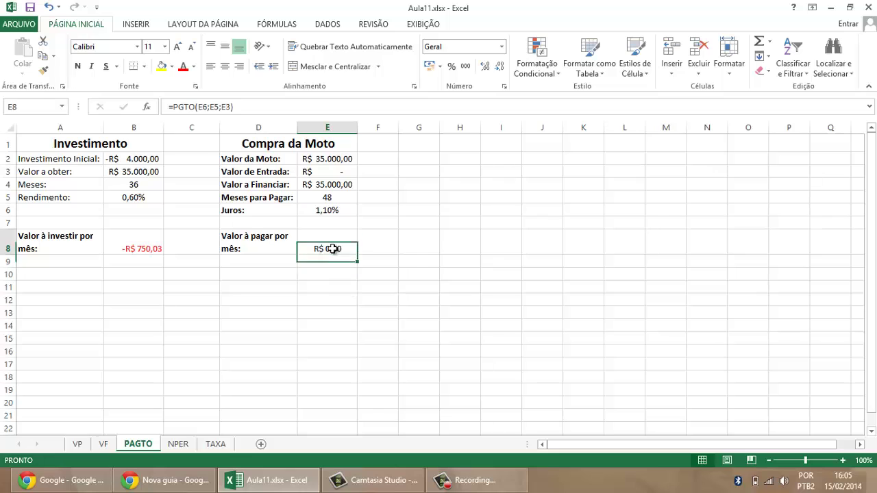
pyautogui.doubleClick(336, 248)
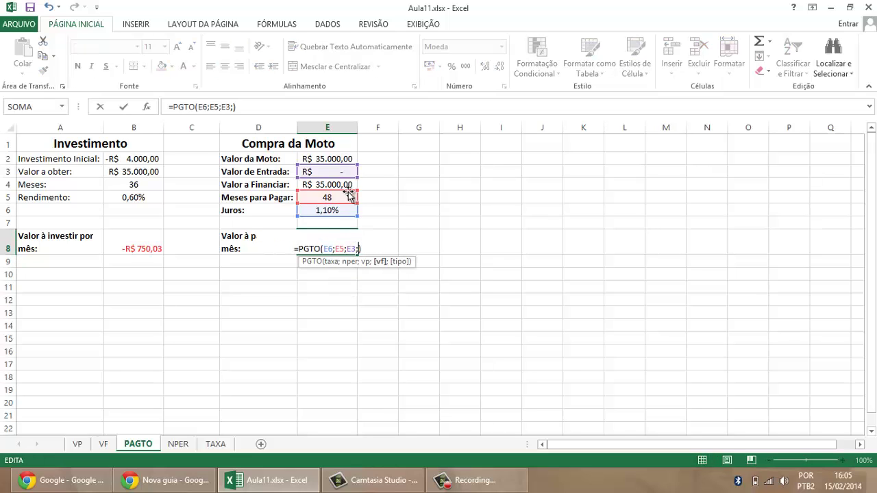
pyautogui.click(346, 185)
pyautogui.press('Return')
pyautogui.click(336, 248)
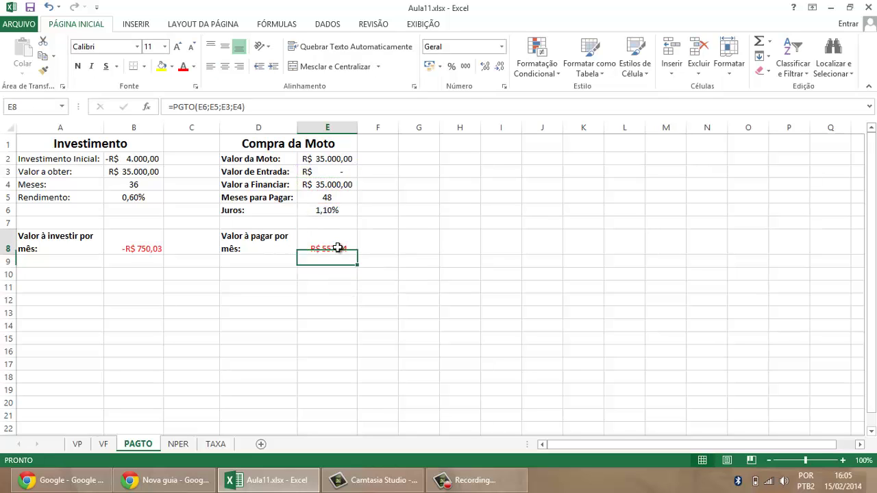
# Calculate the total of the monthly payments in F11 with =557,44*48 and apply the accounting currency format.
pyautogui.click(387, 290)
pyautogui.write('=')
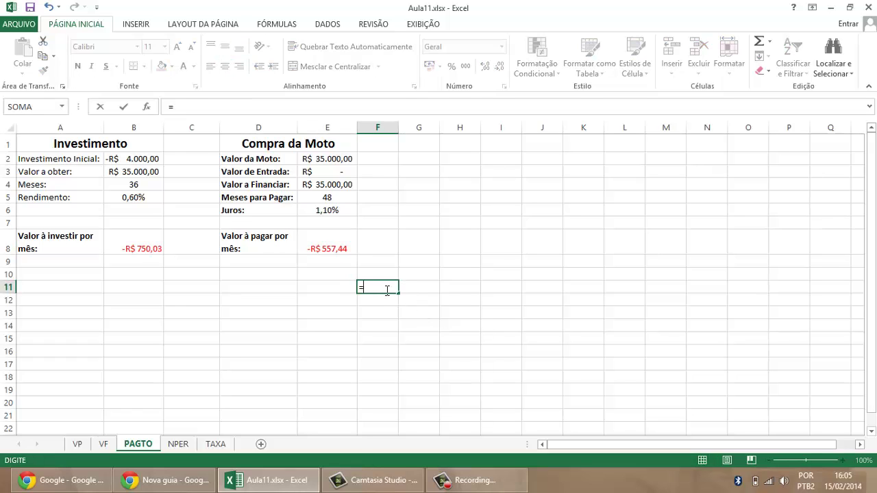
pyautogui.write('557,44*48')
pyautogui.press('Return')
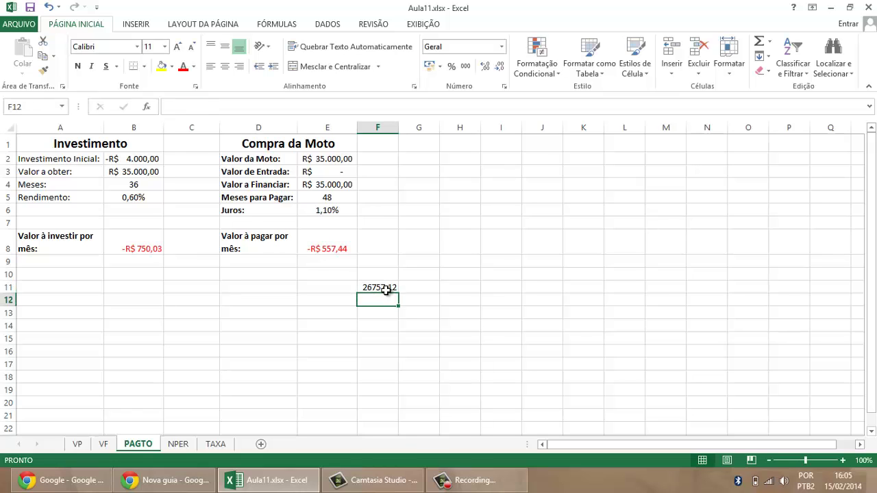
pyautogui.click(388, 289)
pyautogui.click(429, 66)
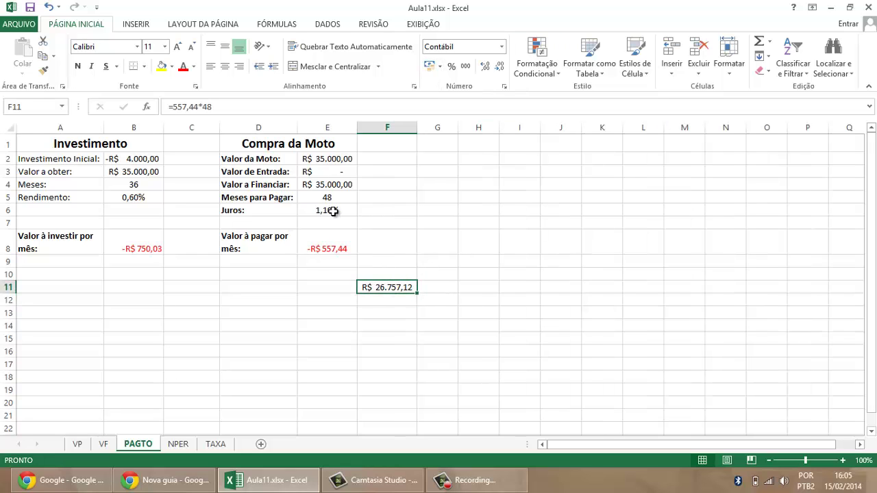
# Compare the F11 total with the financed amount and interest, and clear the trial formulas from F11 and E8.
pyautogui.click(344, 185)
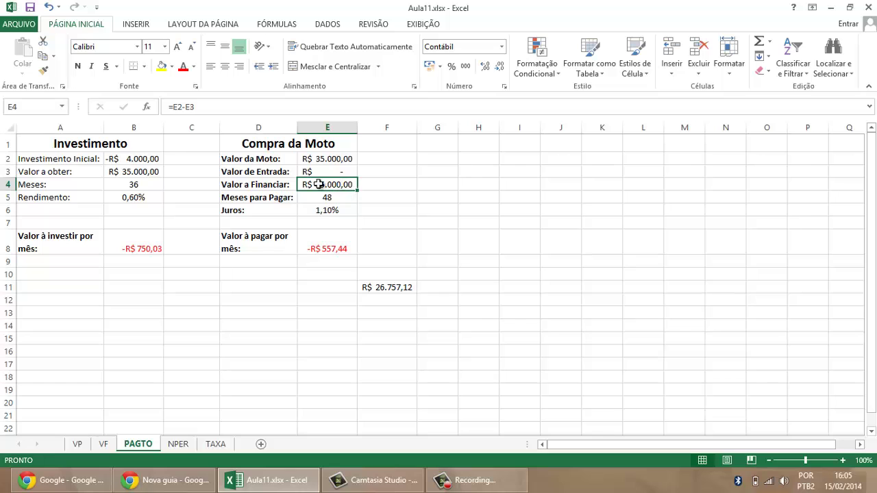
pyautogui.click(347, 210)
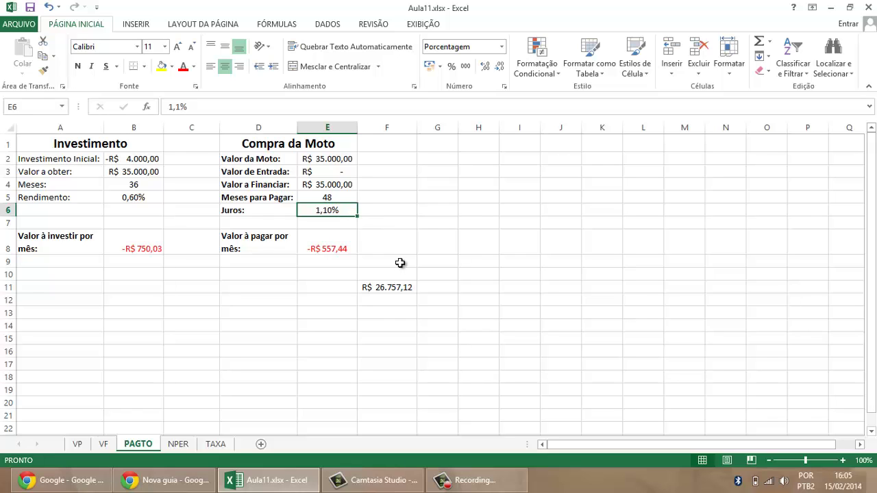
pyautogui.click(398, 287)
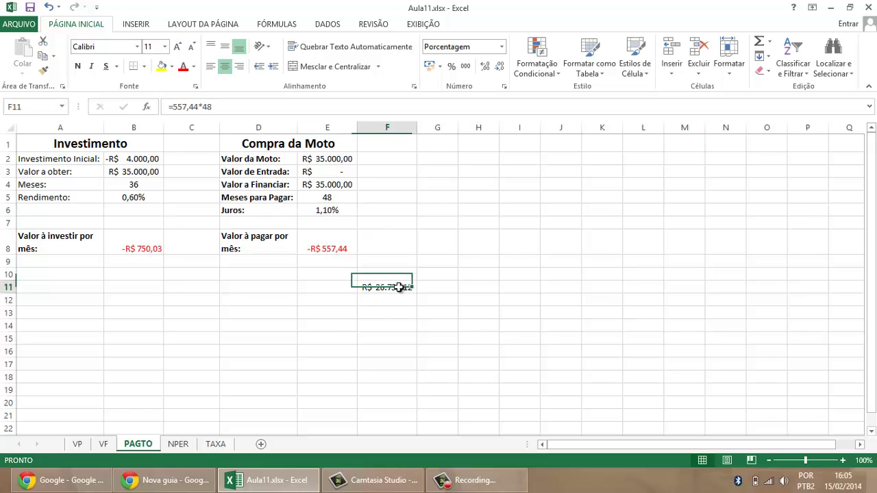
pyautogui.click(314, 244)
pyautogui.press('Delete')
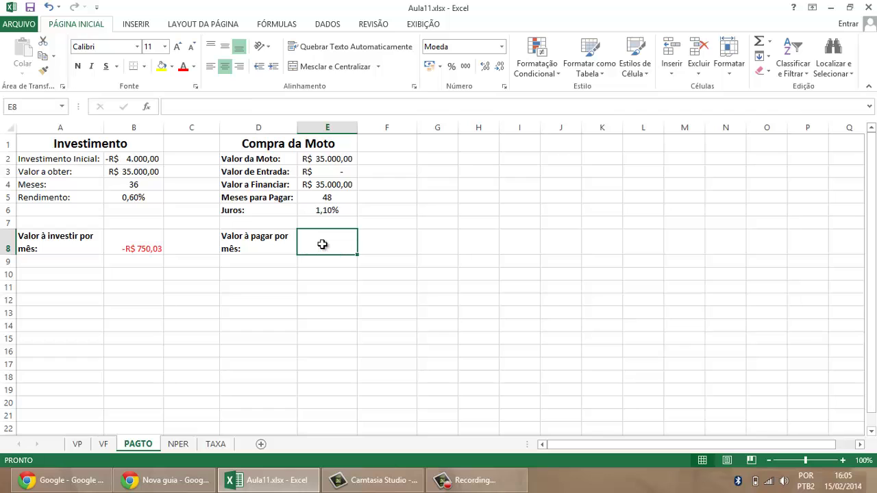
# Enter =PGTO(E6;E5;E4) in E8, with Juros as rate, Meses para Pagar as periods and Valor a Financiar as present value.
pyautogui.write('=PG')
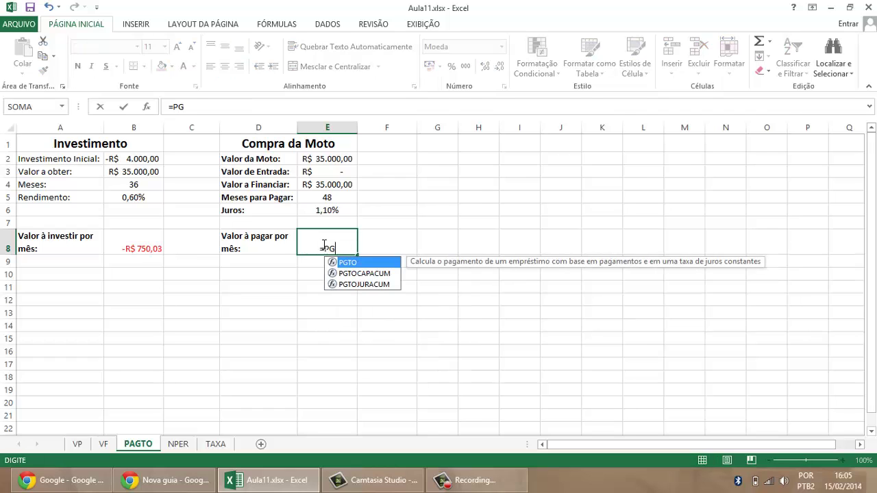
pyautogui.write('TO(')
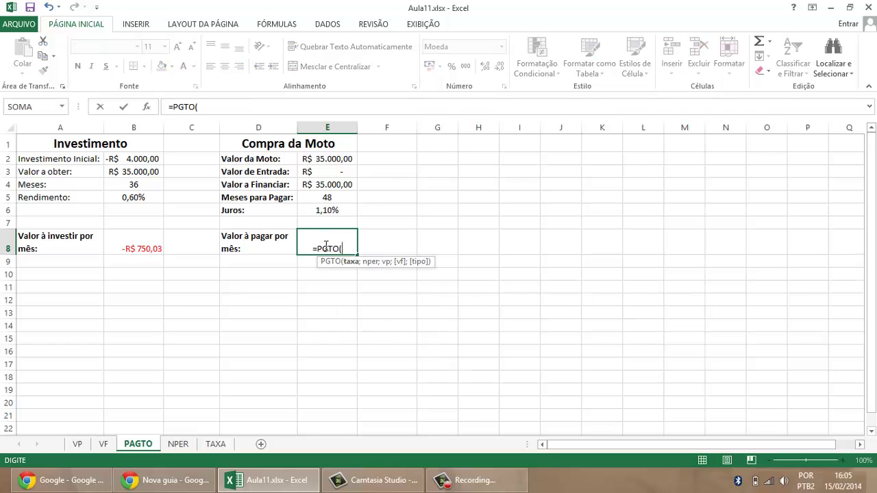
pyautogui.click(338, 210)
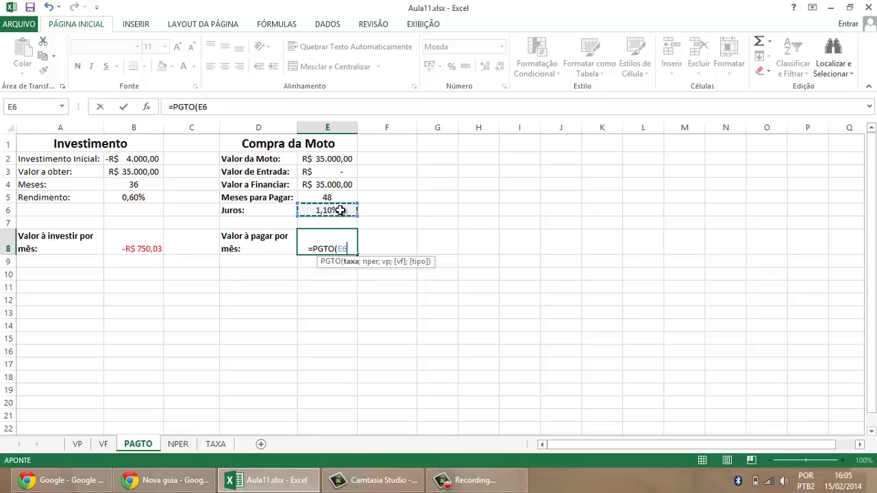
pyautogui.write(';')
pyautogui.click(339, 198)
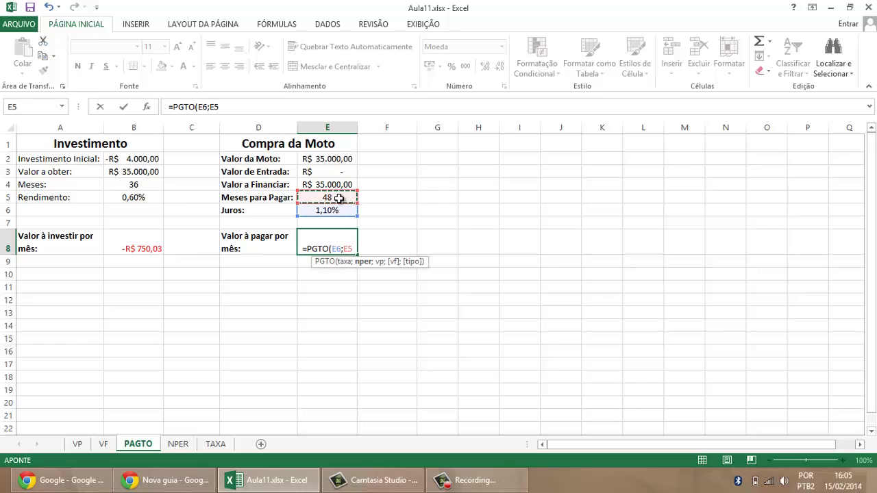
pyautogui.write(';')
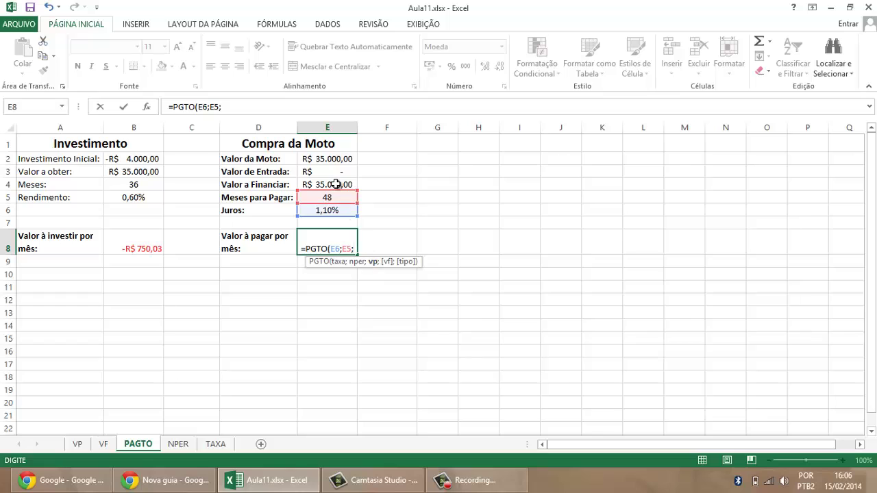
pyautogui.click(334, 184)
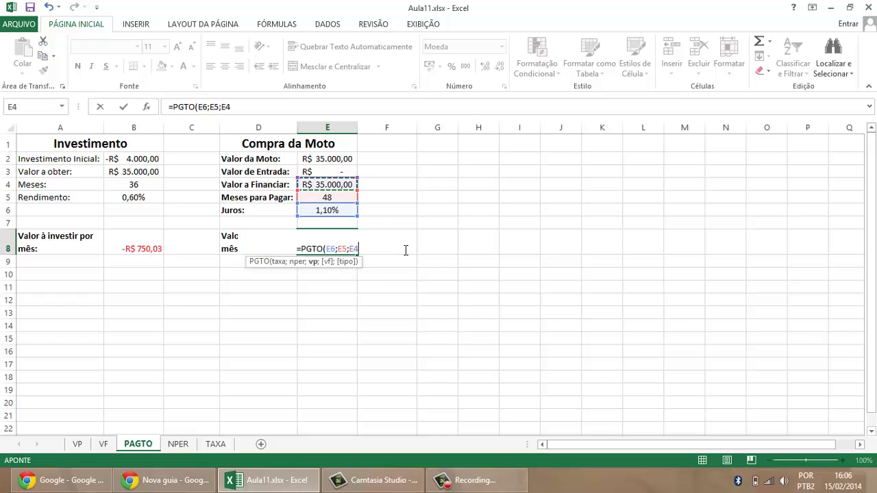
pyautogui.press('Return')
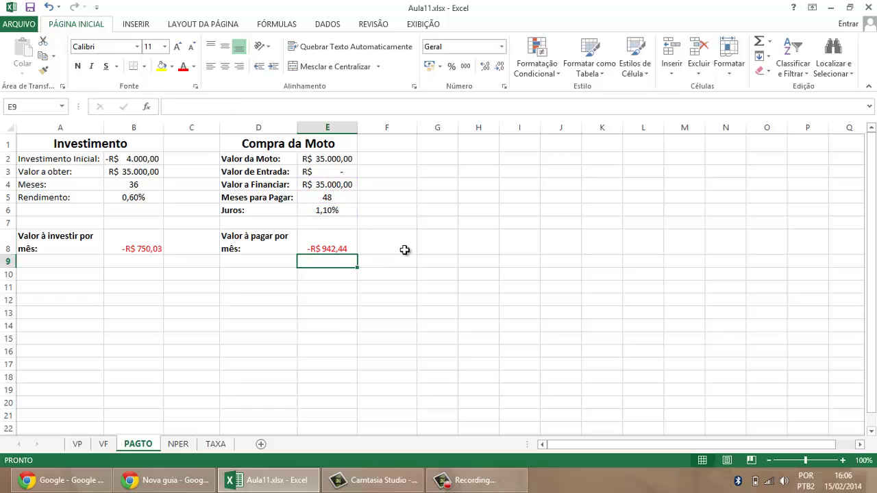
# Calculate the total paid over the 48 months in F11 with =942,44*48, and clear the cell after checking it.
pyautogui.click(399, 286)
pyautogui.write('=')
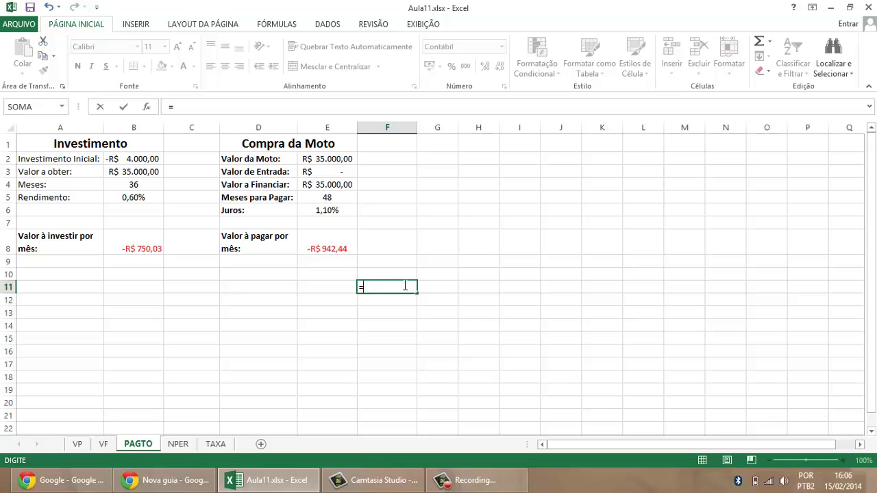
pyautogui.write('942,44*')
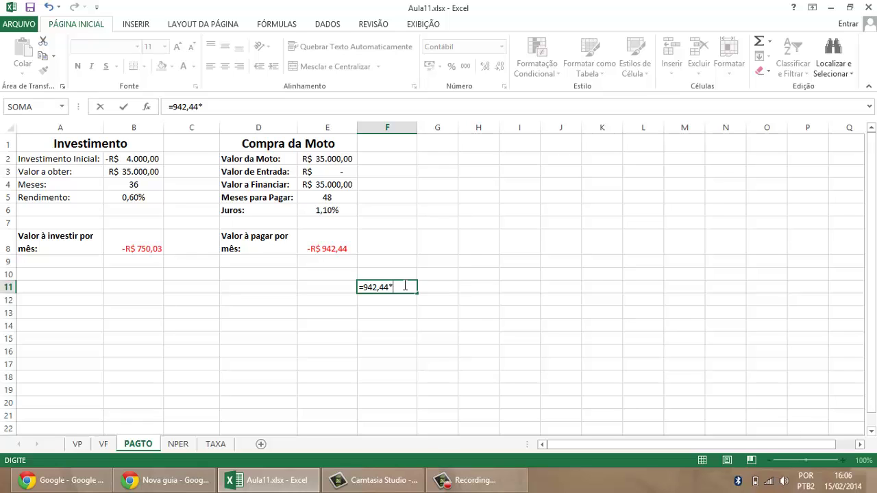
pyautogui.write('48')
pyautogui.press('Return')
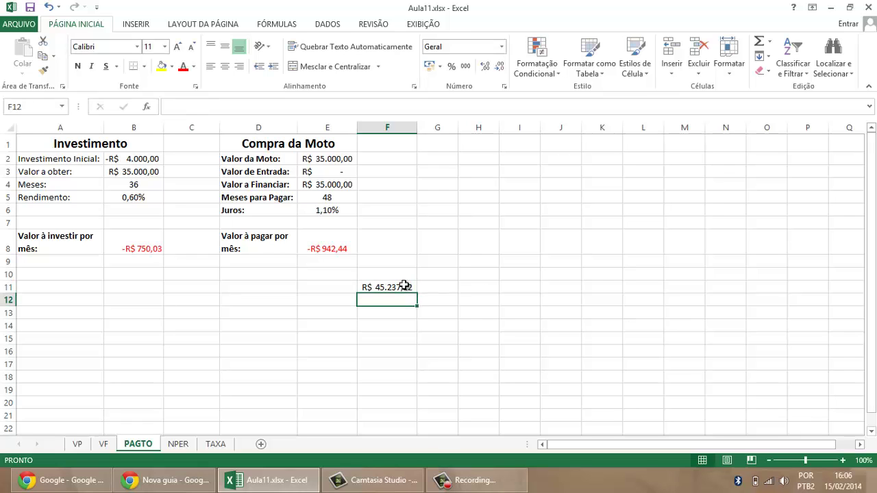
pyautogui.click(404, 286)
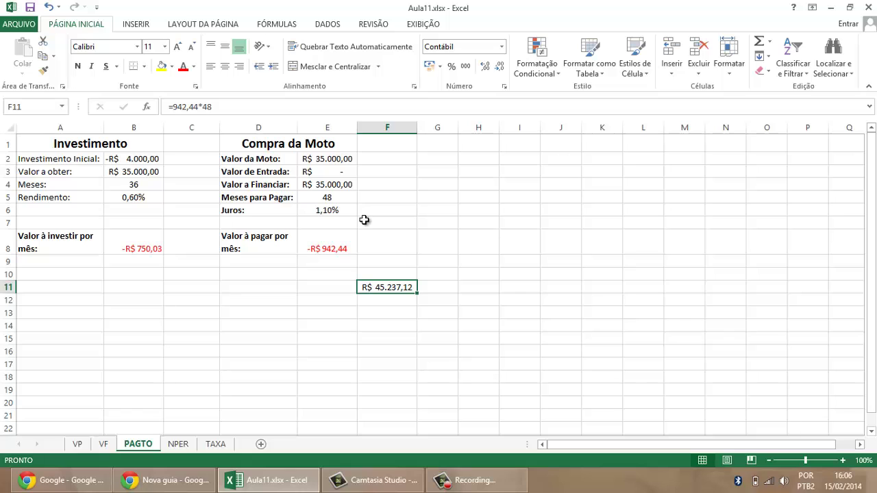
pyautogui.press('Delete')
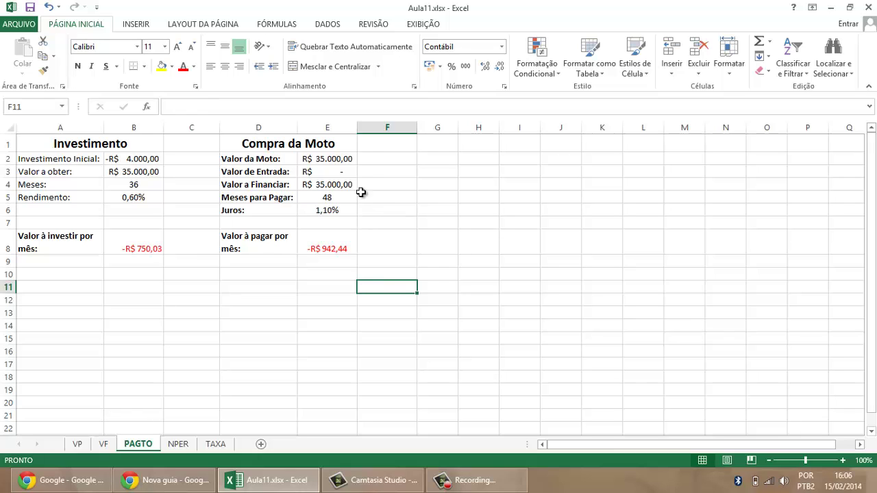
# Set the Valor de Entrada in E3 to 5000 and check the monthly payment in E8.
pyautogui.click(334, 170)
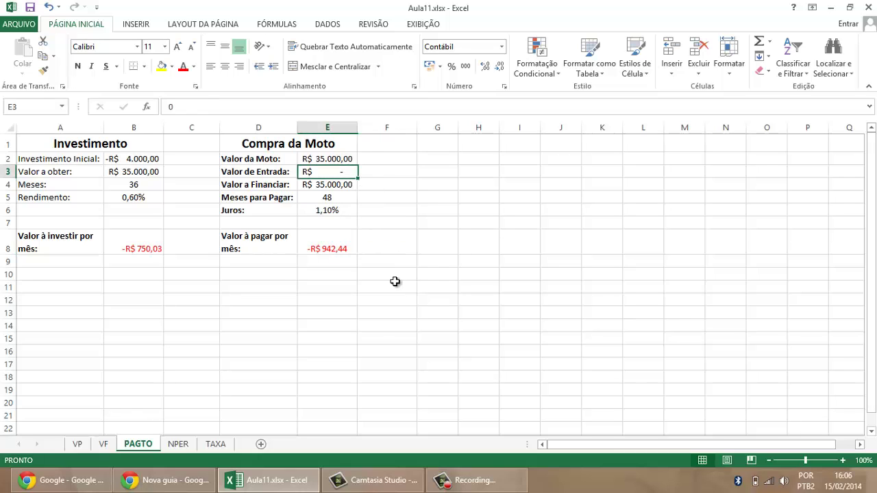
pyautogui.write('5000')
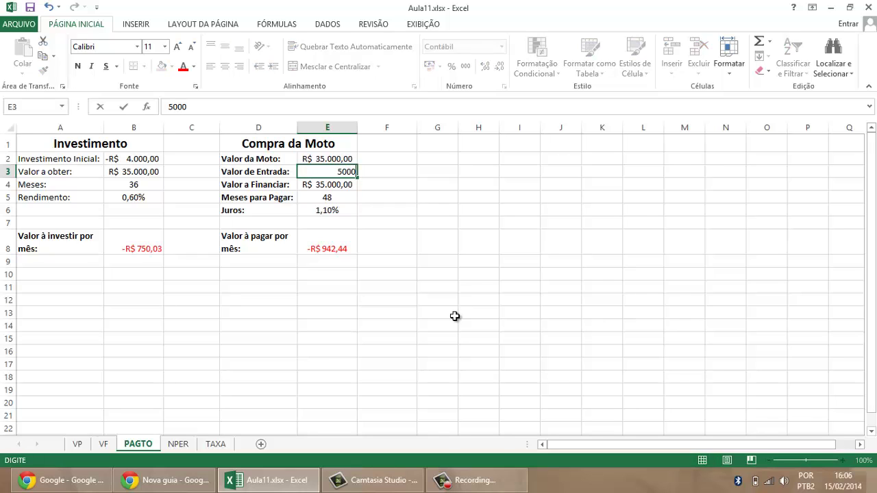
pyautogui.press('Return')
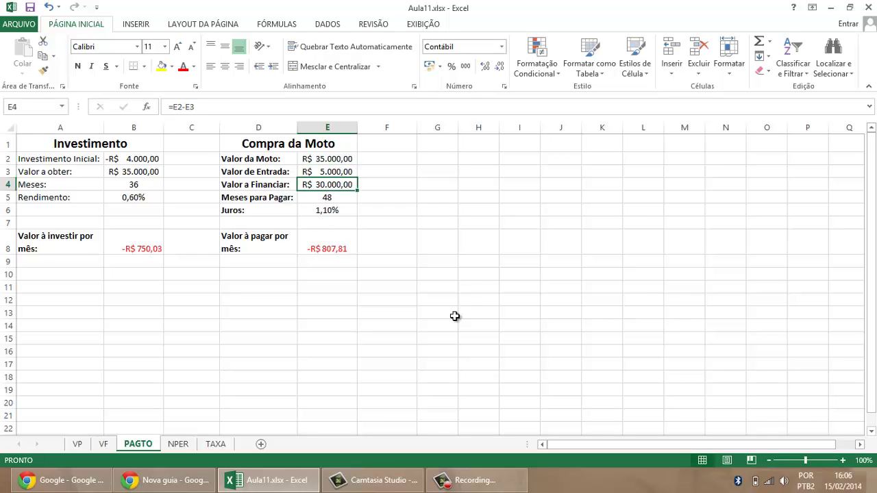
pyautogui.click(327, 240)
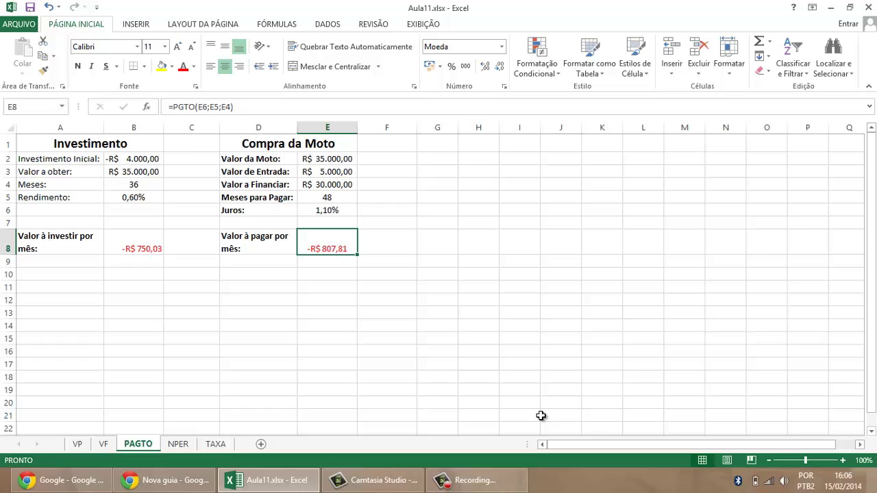
# Set the Meses para Pagar in E5 to 40 and check the monthly payment in E8.
pyautogui.click(333, 185)
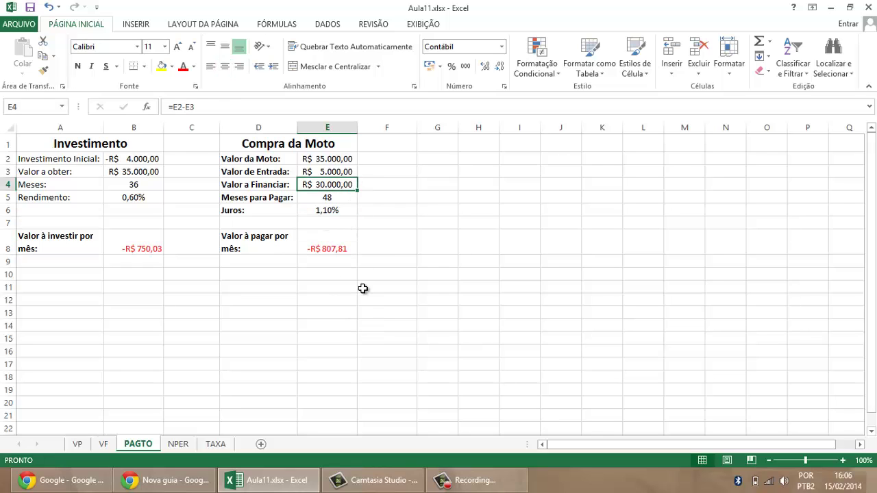
pyautogui.click(352, 197)
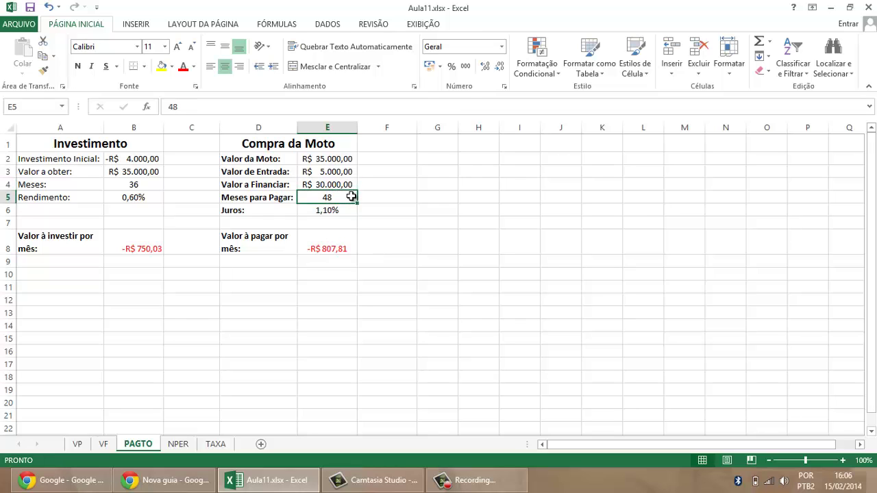
pyautogui.write('40')
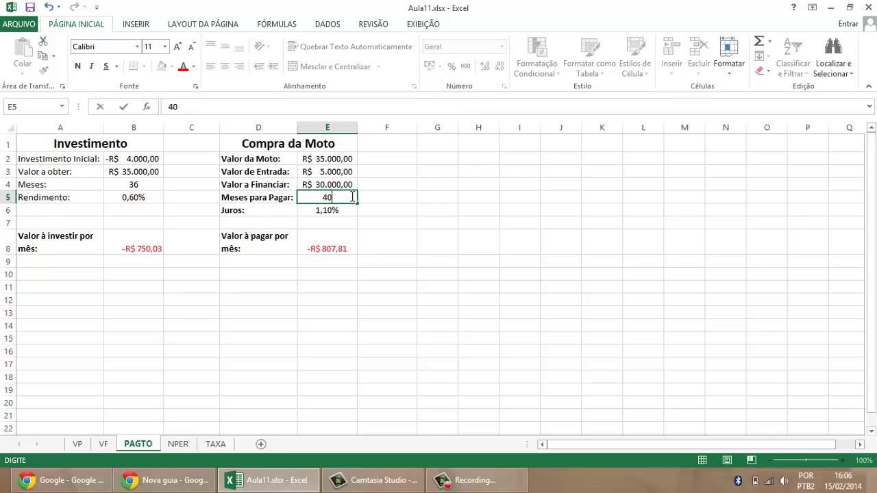
pyautogui.press('Return')
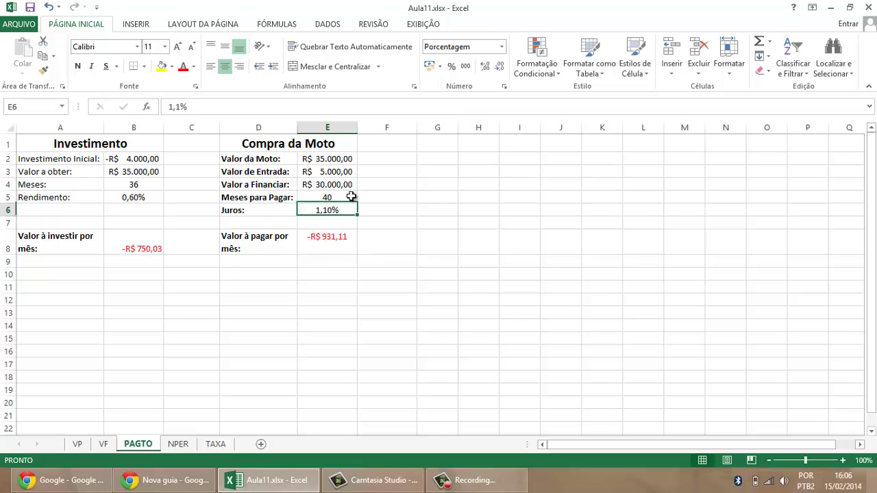
pyautogui.click(325, 250)
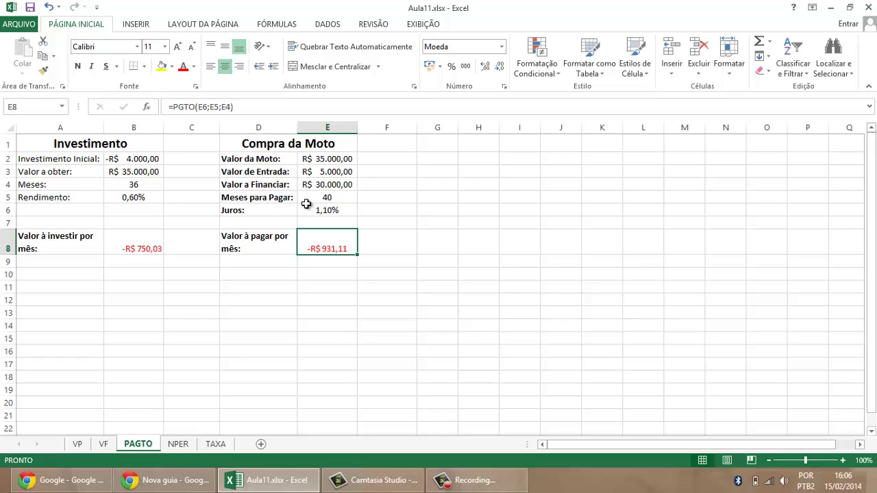
# Switch to the NPER sheet and review the Meta, Valor Inicial, Poupar por Mês and Rendimento inputs of the Investimento table.
pyautogui.click(178, 445)
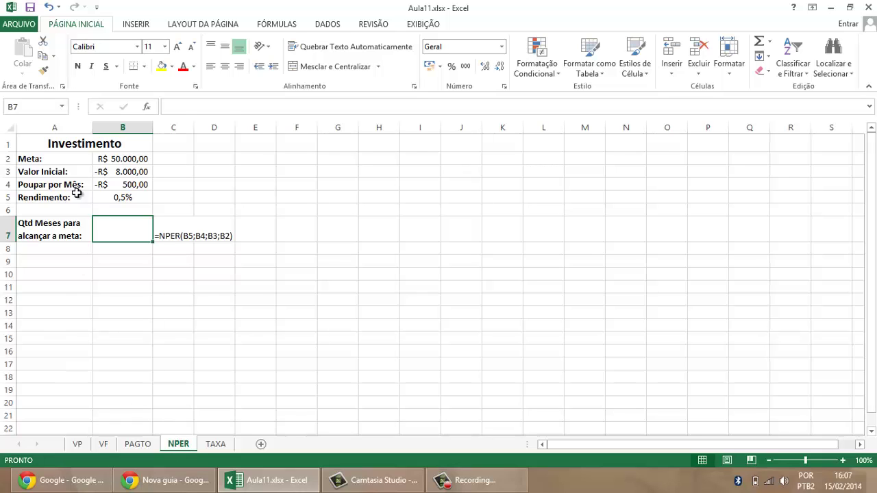
pyautogui.moveTo(57, 184); pyautogui.dragTo(123, 185)
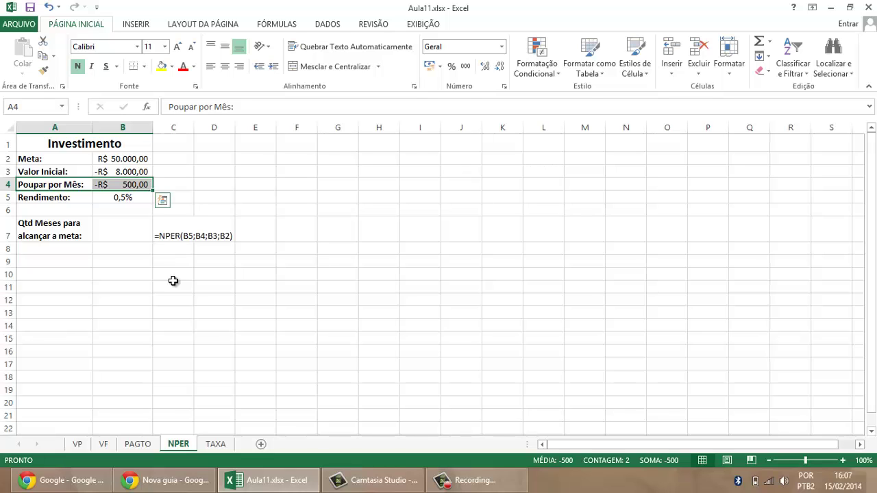
pyautogui.moveTo(106, 144); pyautogui.dragTo(113, 227)
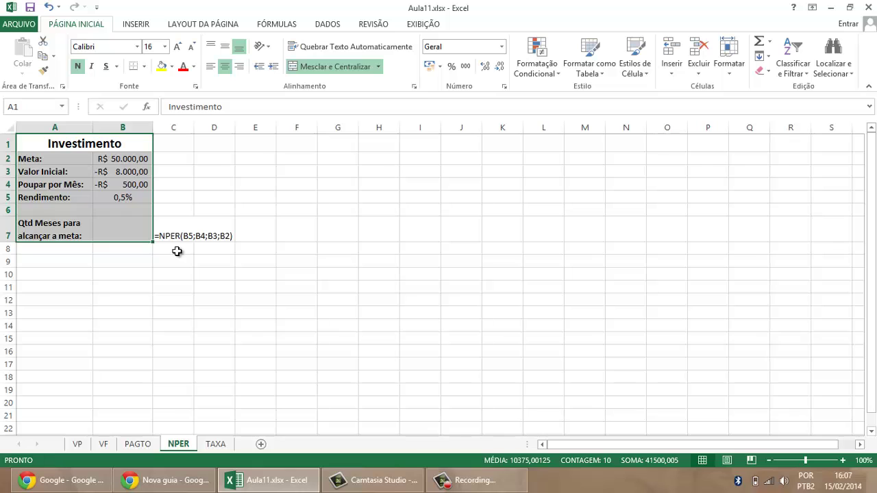
pyautogui.click(78, 159)
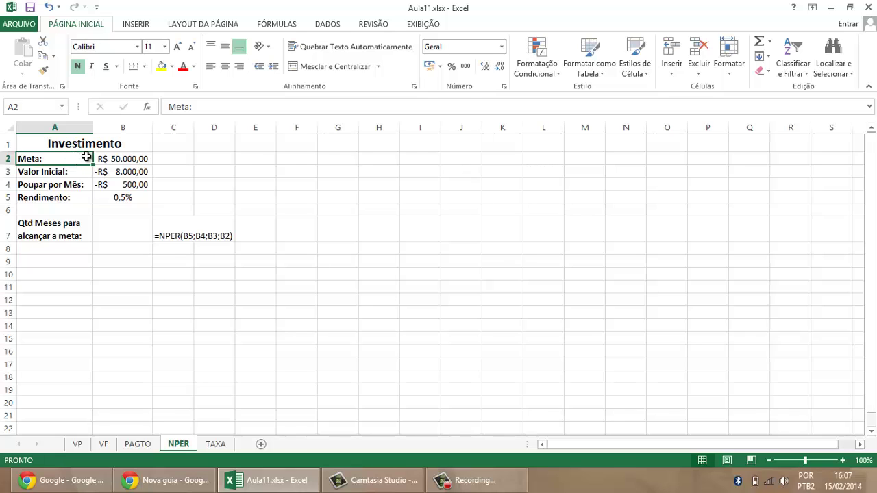
pyautogui.moveTo(87, 157); pyautogui.dragTo(123, 157)
pyautogui.click(109, 157)
pyautogui.moveTo(71, 157); pyautogui.dragTo(143, 158)
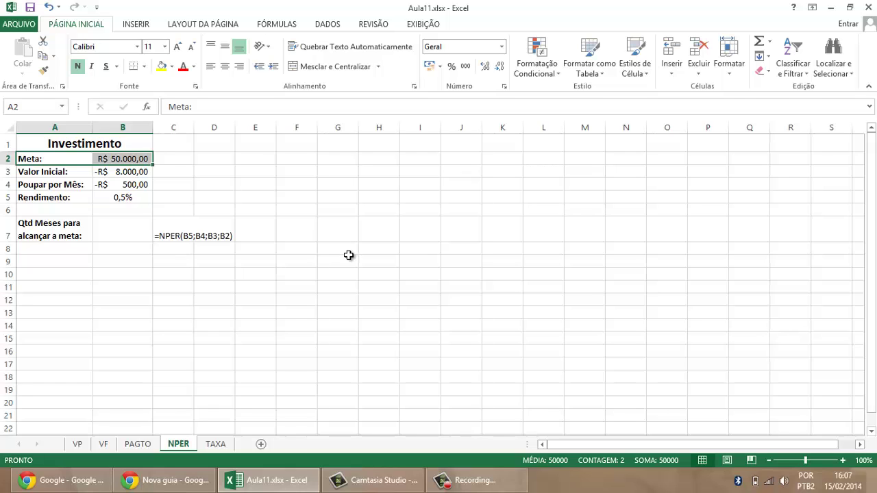
pyautogui.moveTo(75, 172); pyautogui.dragTo(122, 172)
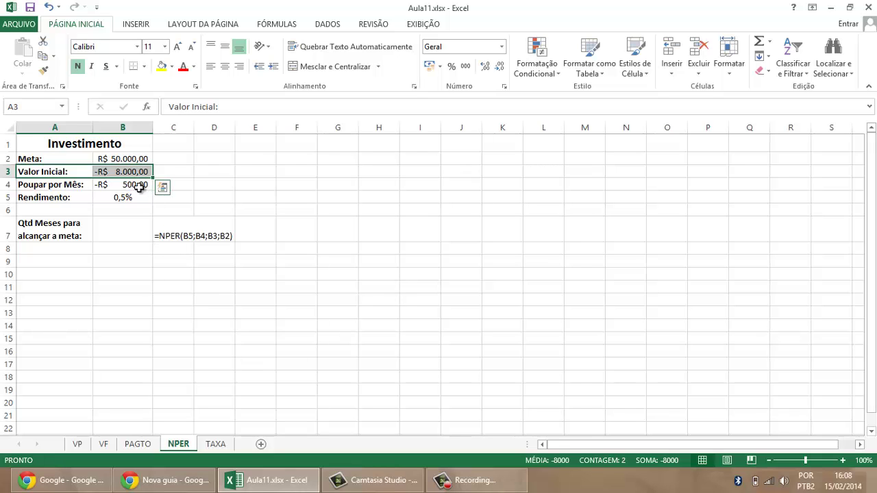
pyautogui.moveTo(140, 187); pyautogui.dragTo(76, 185)
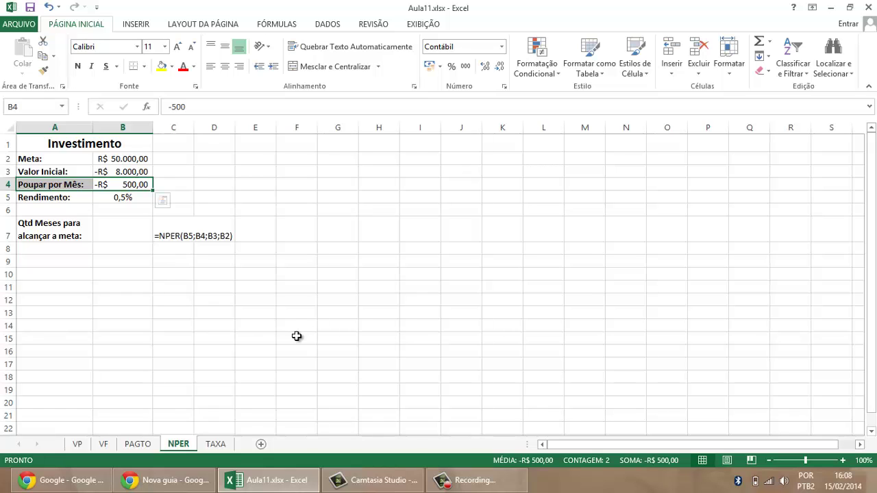
pyautogui.click(109, 203)
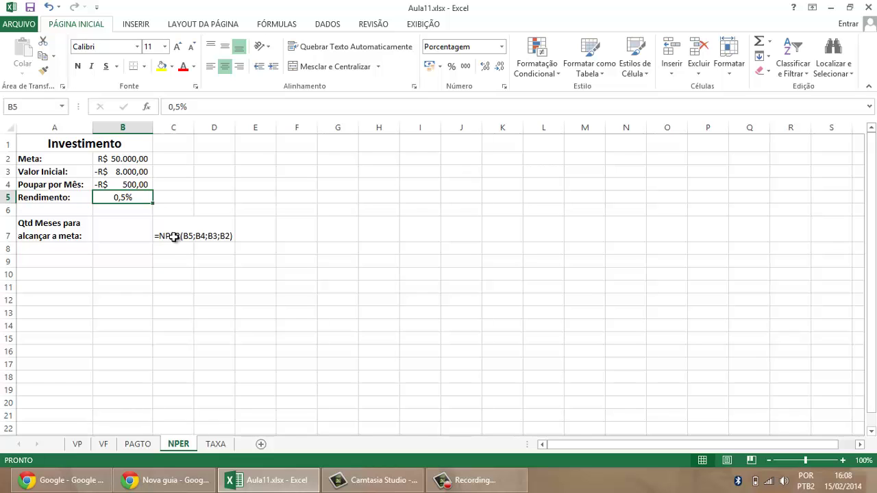
pyautogui.click(117, 161)
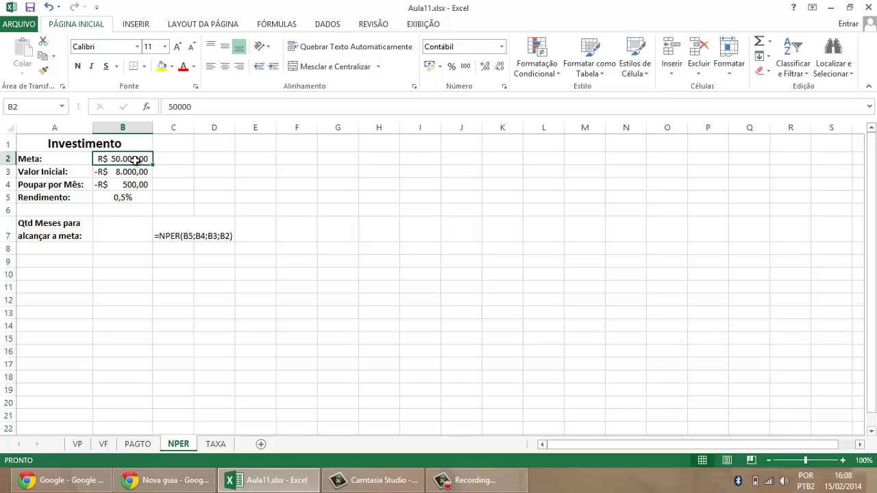
# Enter =NPER(B5;B4;B3;B2) in B7, with Rendimento as rate, Poupar por Mês as payment, Valor Inicial as present value and Meta as future value.
pyautogui.click(135, 221)
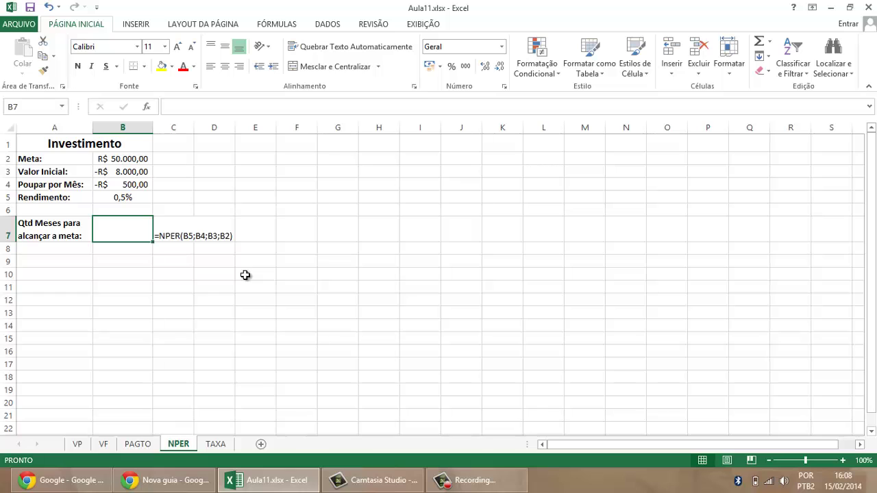
pyautogui.write('=NPER')
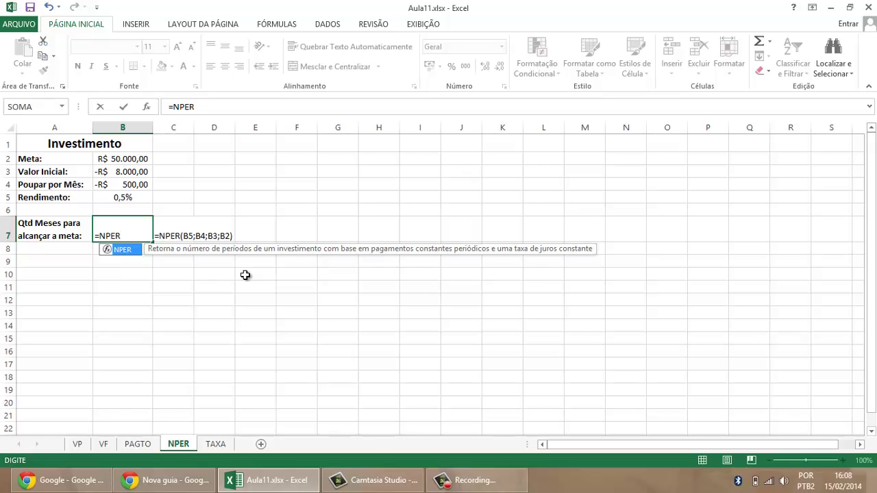
pyautogui.write('(')
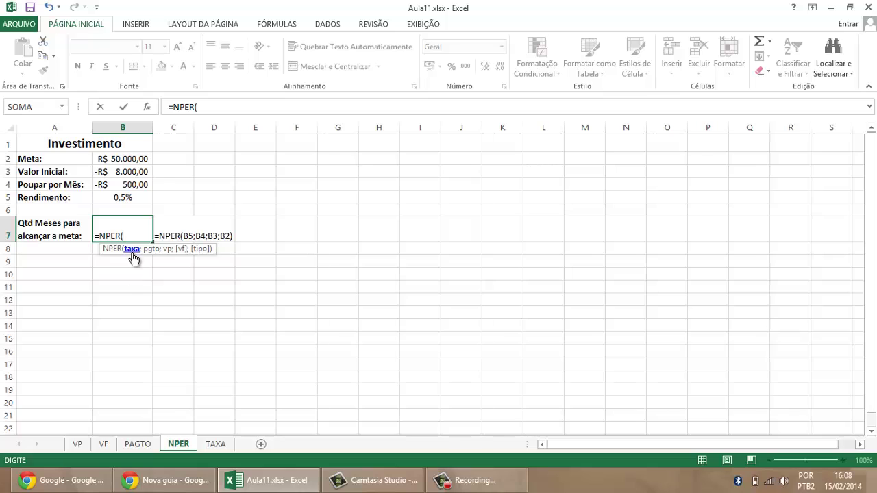
pyautogui.click(130, 200)
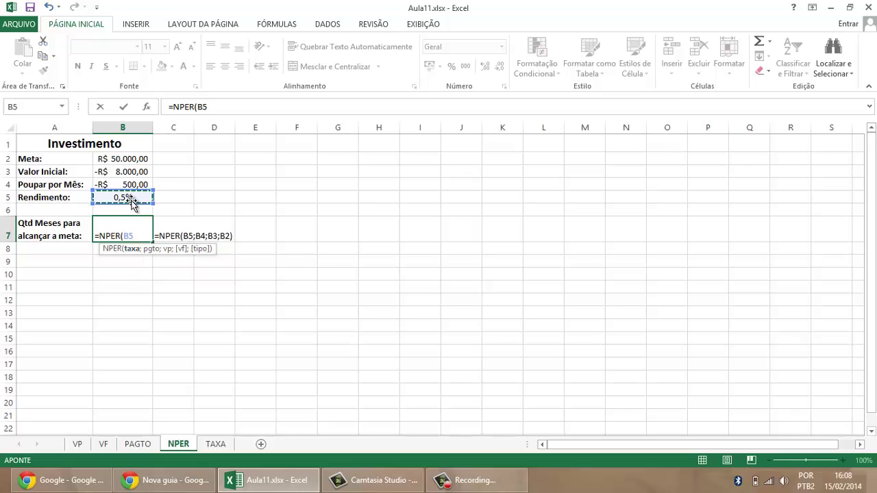
pyautogui.write(';')
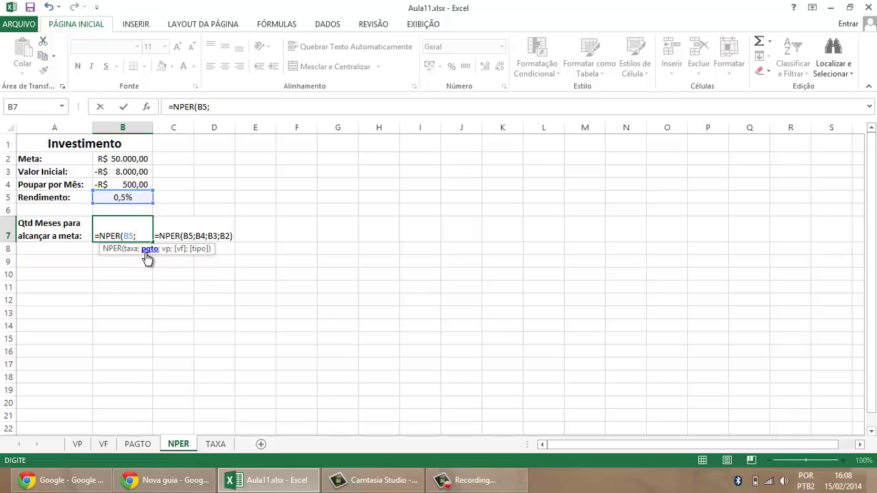
pyautogui.click(130, 184)
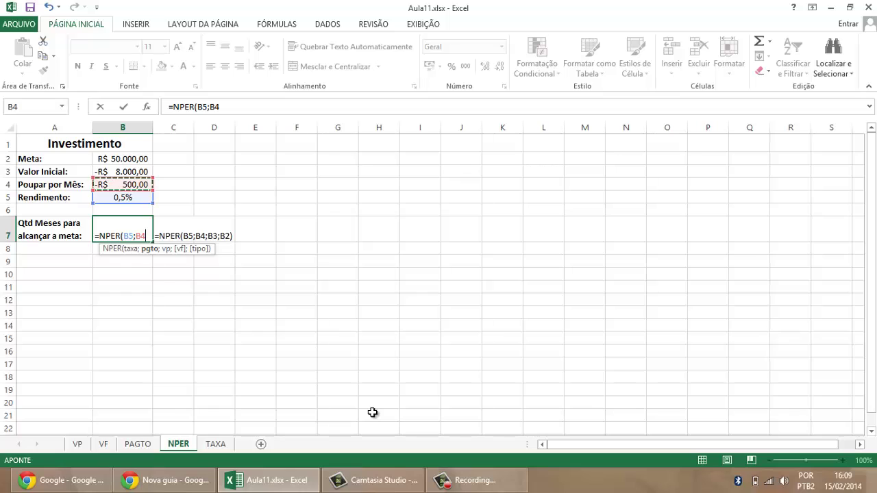
pyautogui.write(';')
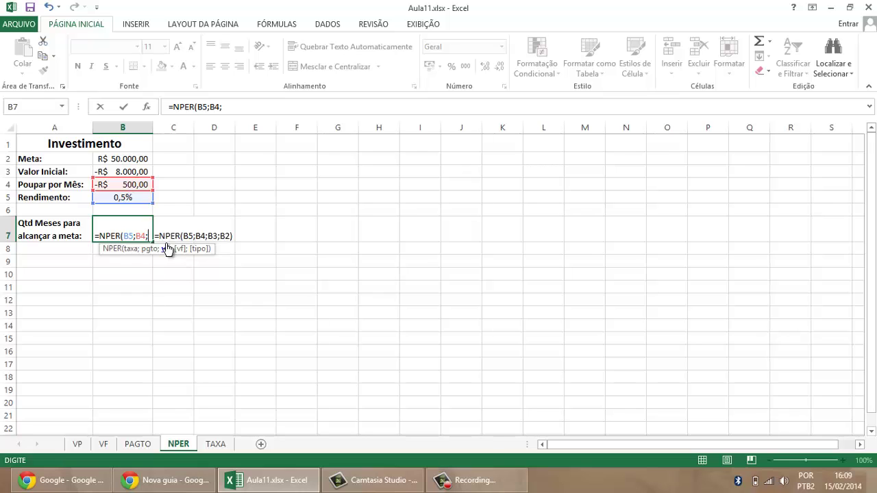
pyautogui.click(141, 171)
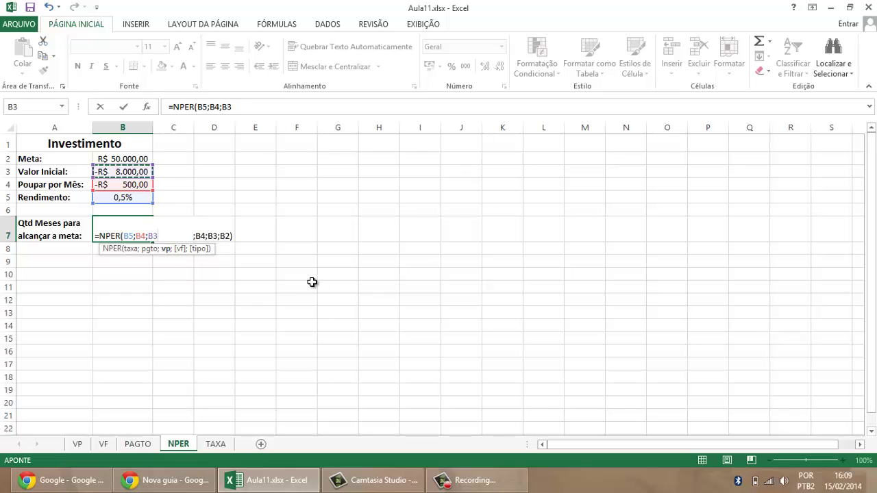
pyautogui.write(';')
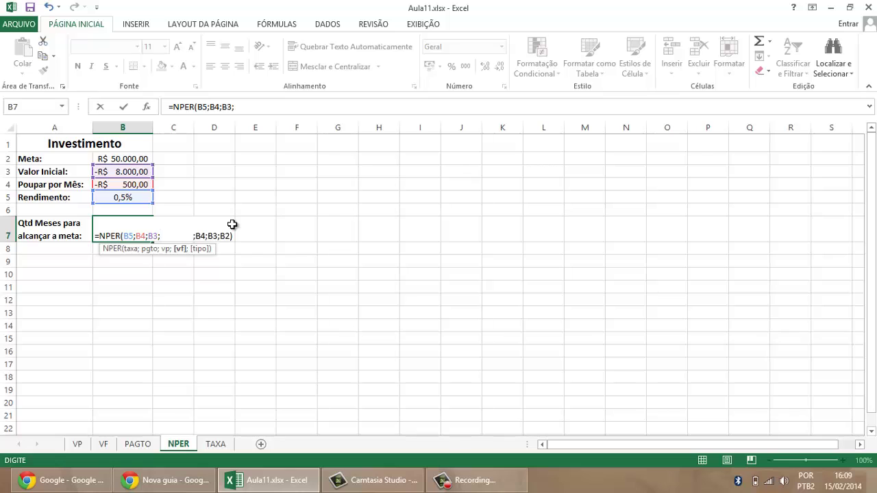
pyautogui.click(140, 157)
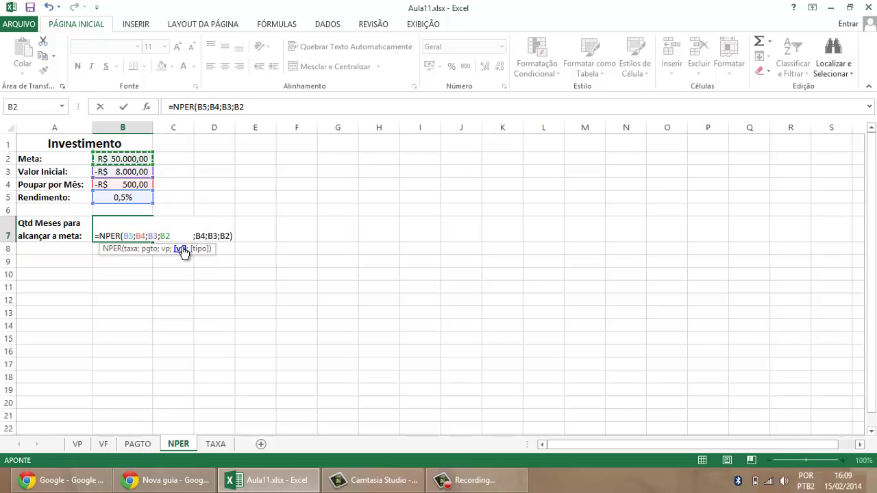
pyautogui.write(')')
pyautogui.press('Return')
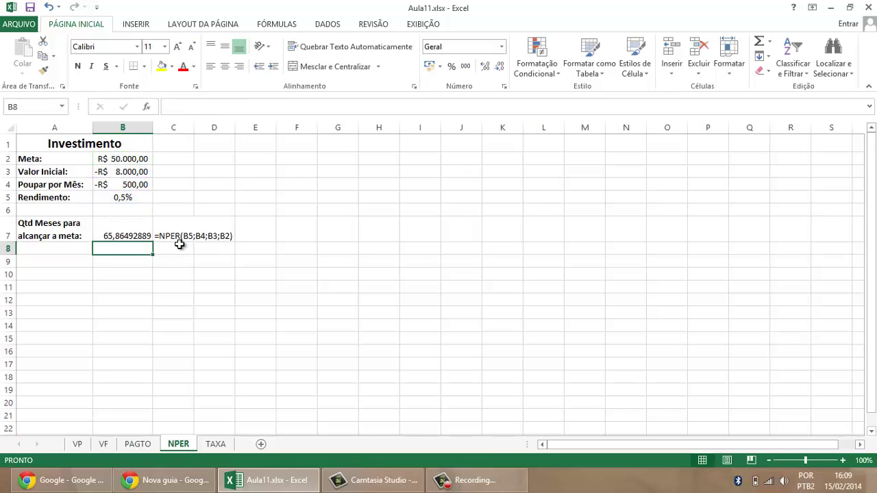
pyautogui.press('Up')
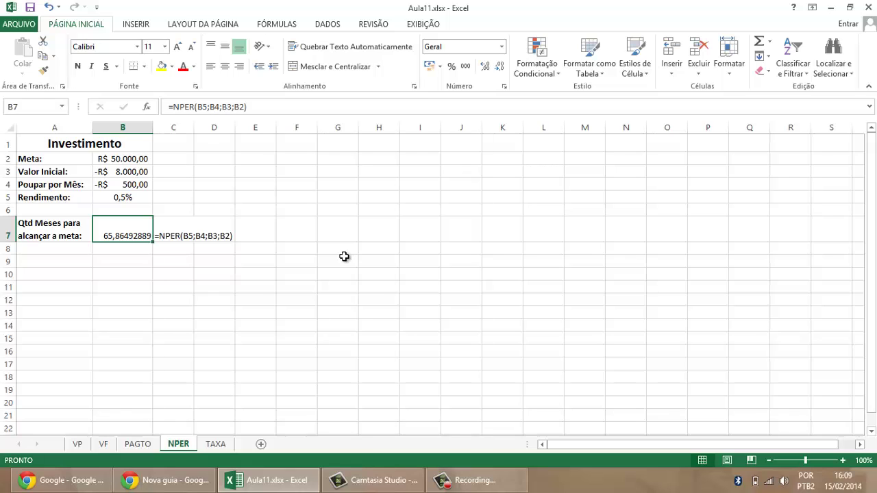
# Format the month count in B7 with two decimal places and centre it horizontally and vertically.
pyautogui.click(122, 161)
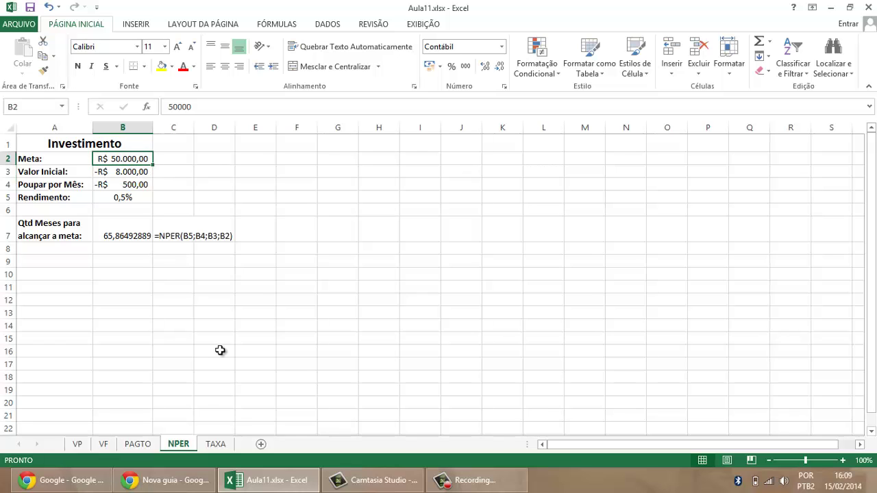
pyautogui.click(118, 239)
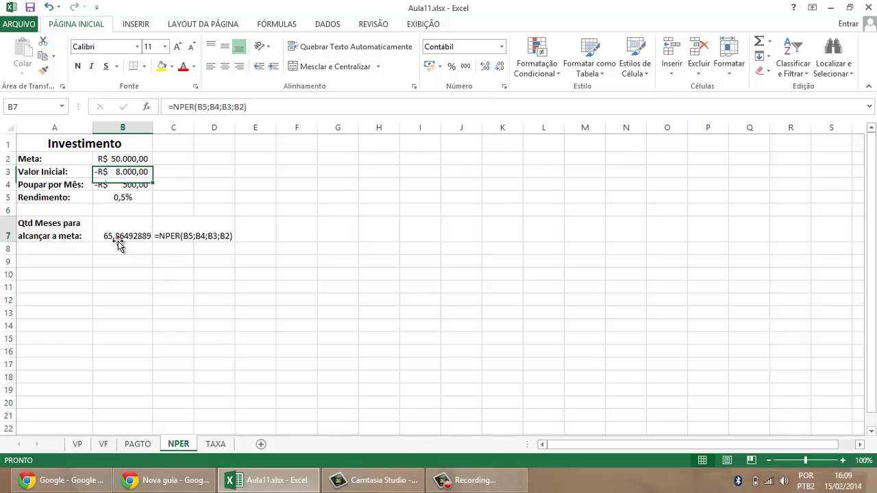
pyautogui.click(501, 68)
pyautogui.click(501, 69)
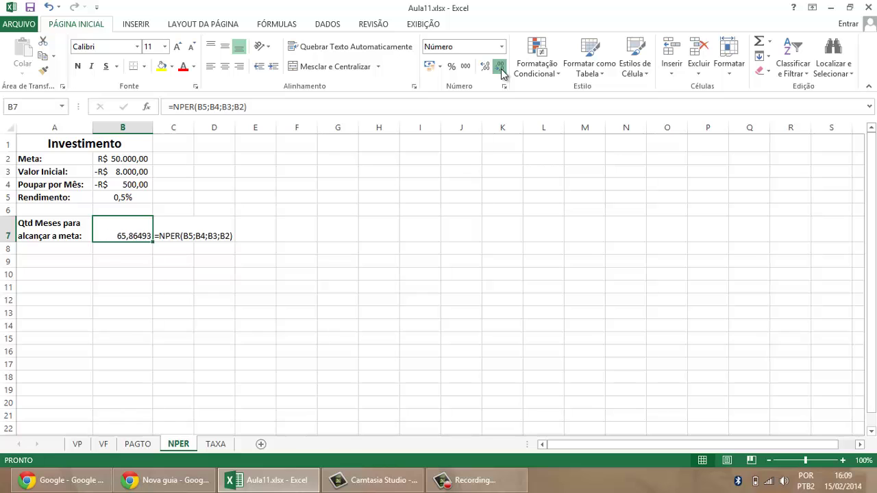
pyautogui.click(501, 69)
pyautogui.click(501, 68)
pyautogui.click(501, 69)
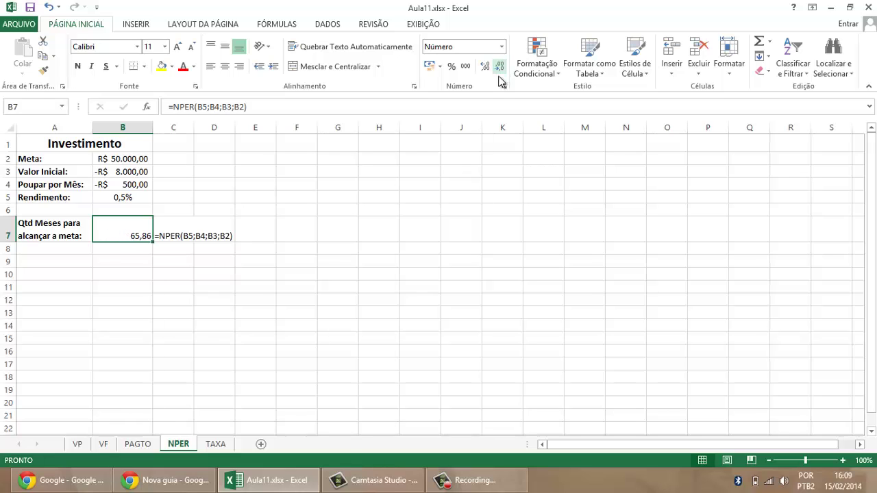
pyautogui.click(224, 66)
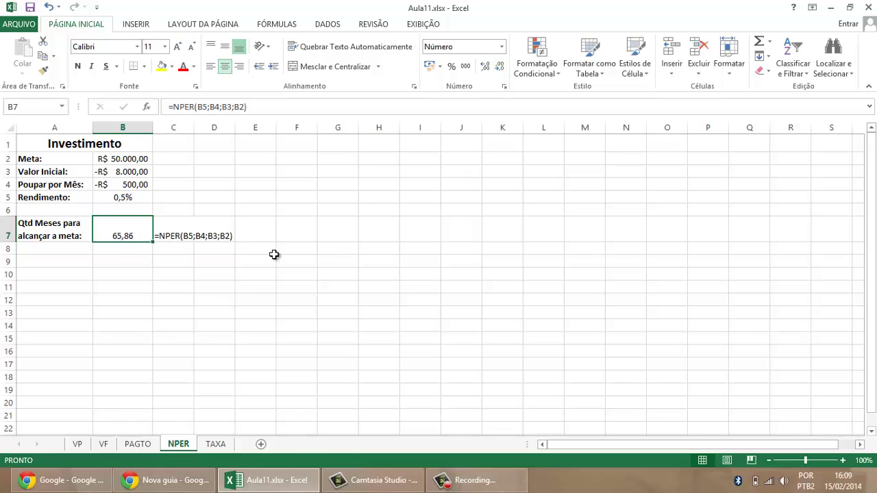
pyautogui.click(225, 47)
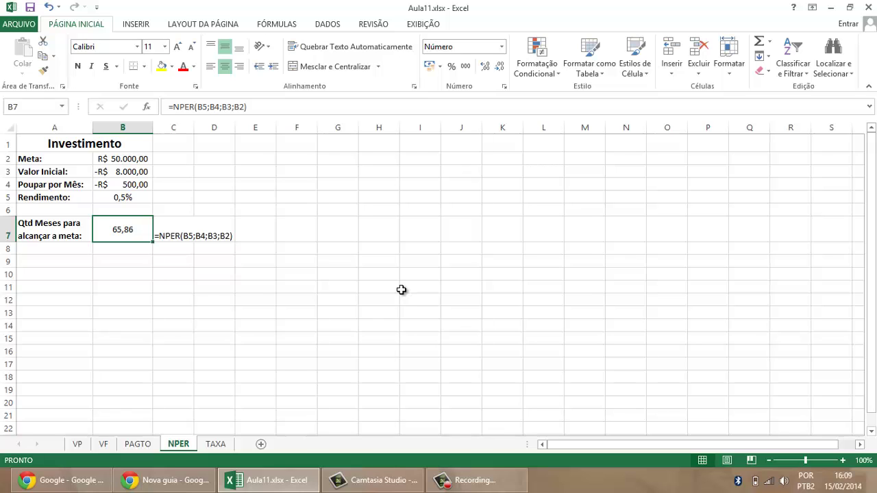
# Set the Valor Inicial in B3 to -18000 to recalculate the months needed to reach the goal.
pyautogui.click(115, 172)
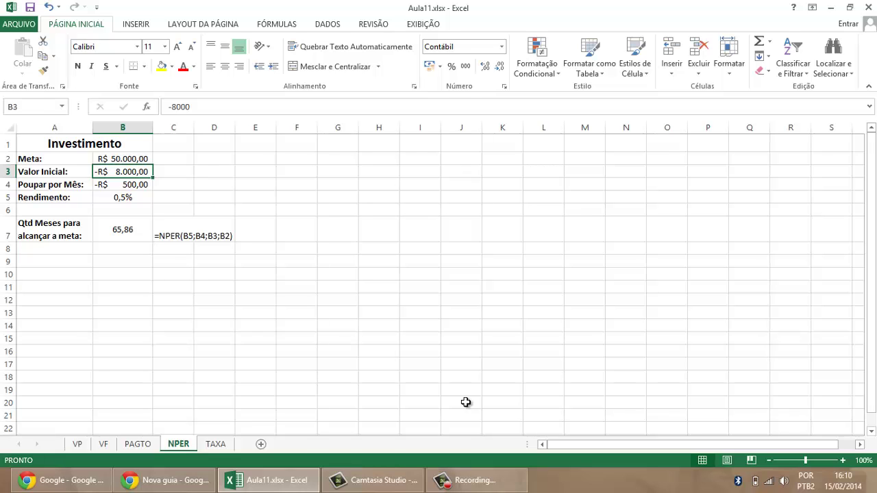
pyautogui.write('-18000')
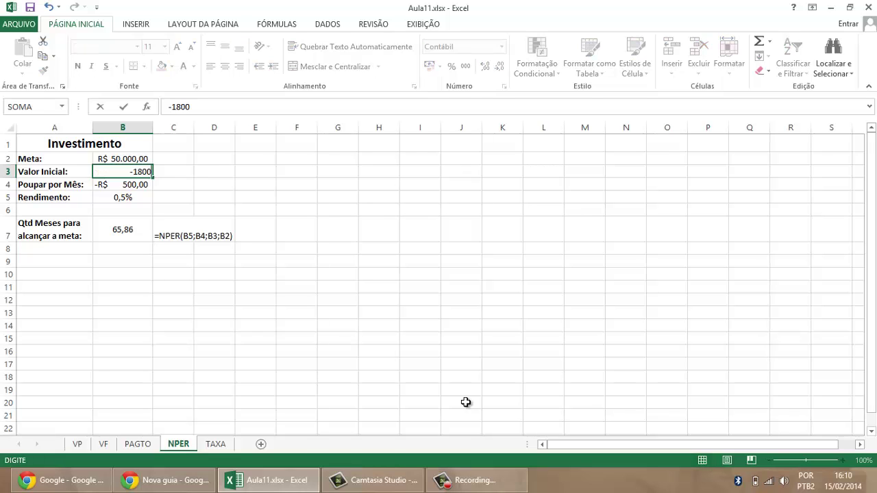
pyautogui.press('Return')
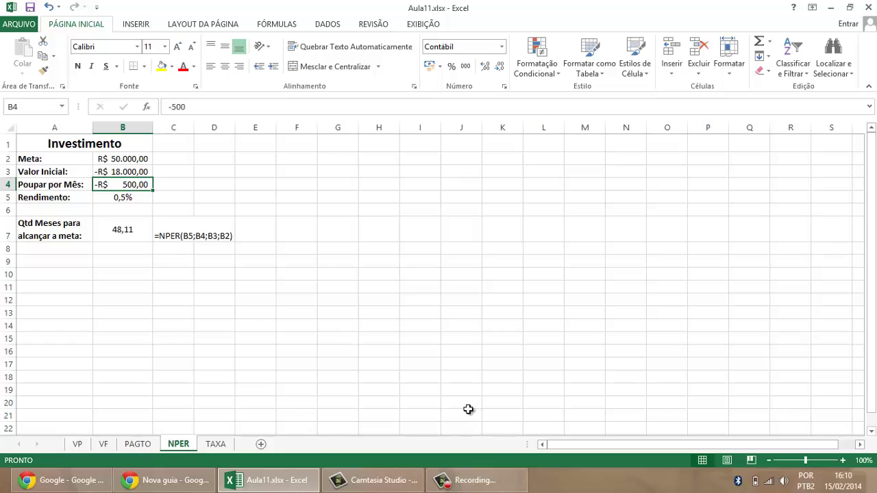
# Set the Poupar por Mês in B4 to -600 and check the recalculated month count in B7 against the other inputs.
pyautogui.click(128, 185)
pyautogui.click(131, 159)
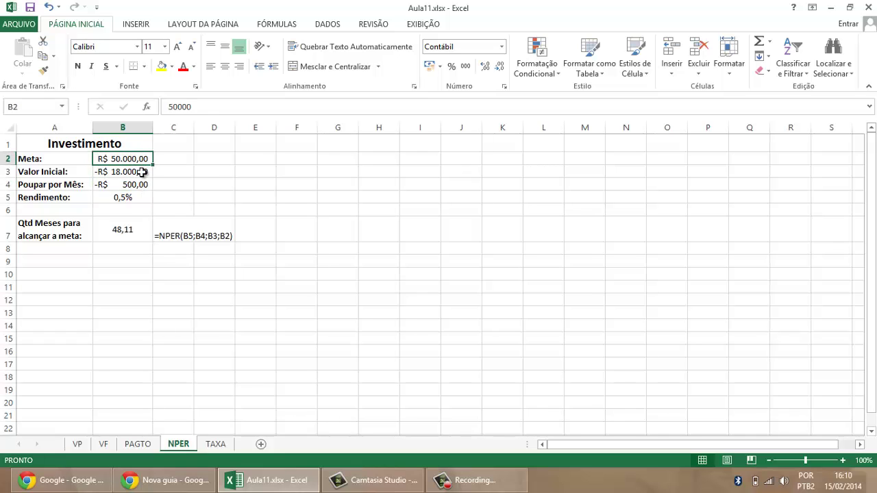
pyautogui.click(141, 227)
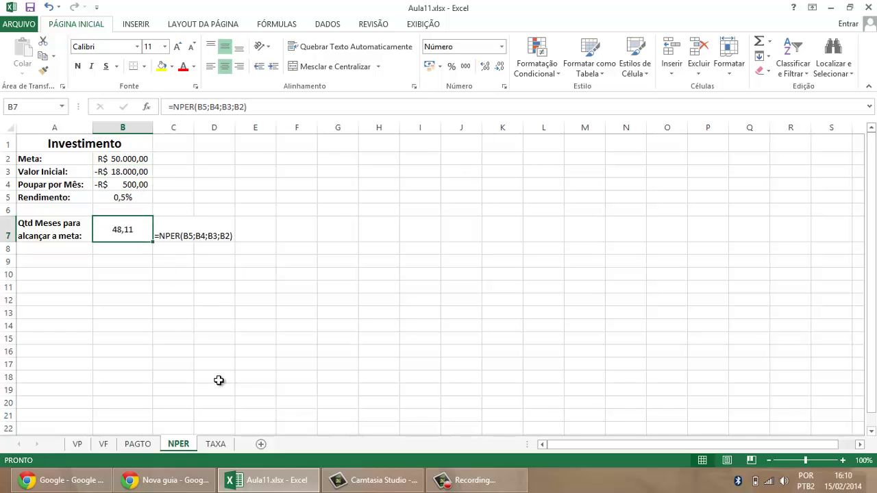
pyautogui.click(123, 184)
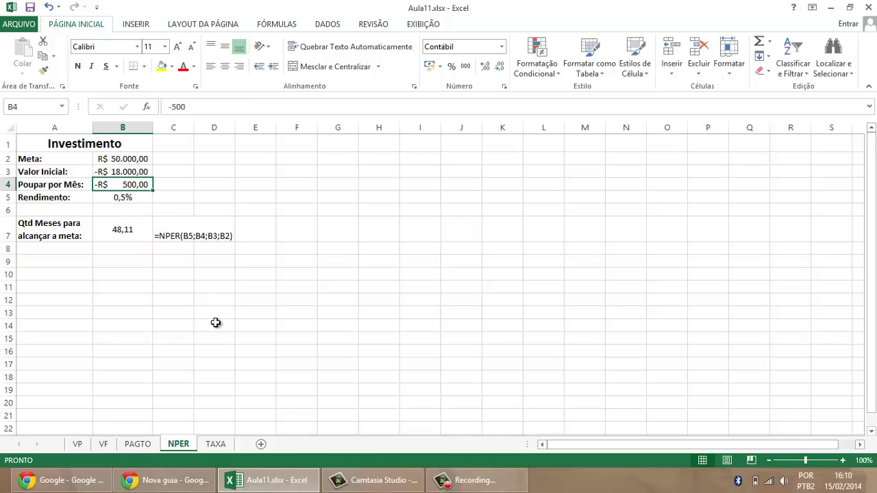
pyautogui.write('-600')
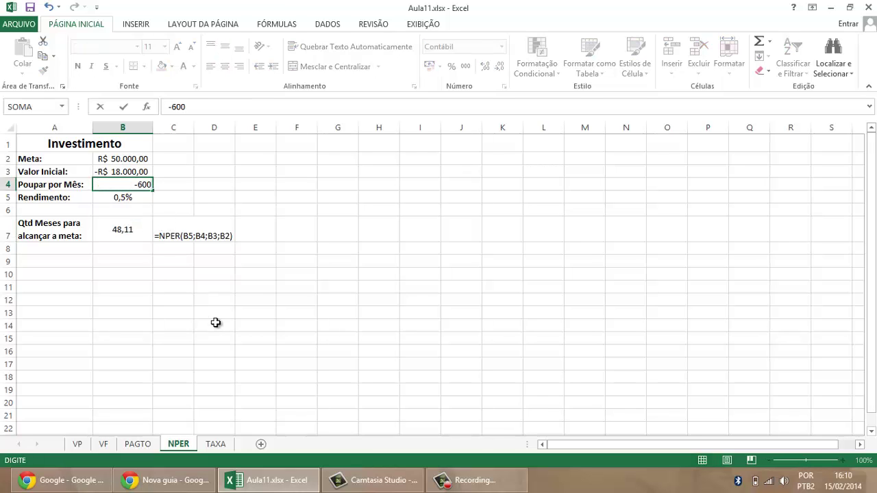
pyautogui.press('Return')
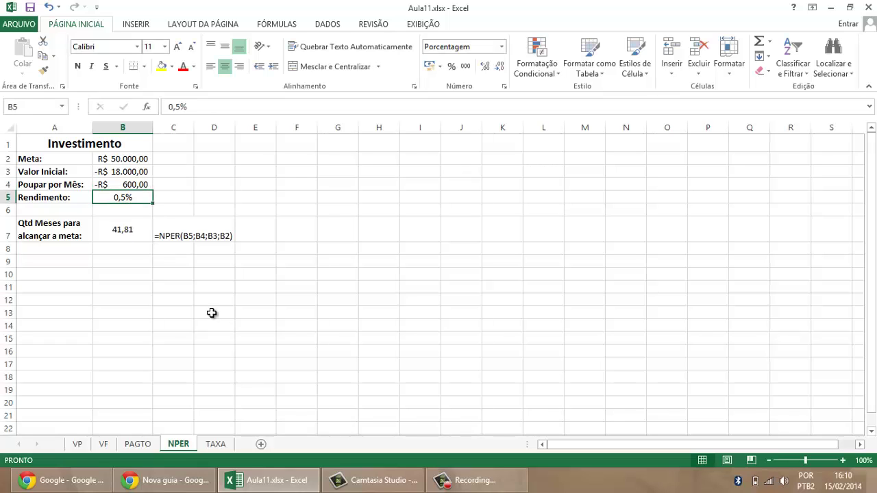
pyautogui.click(146, 227)
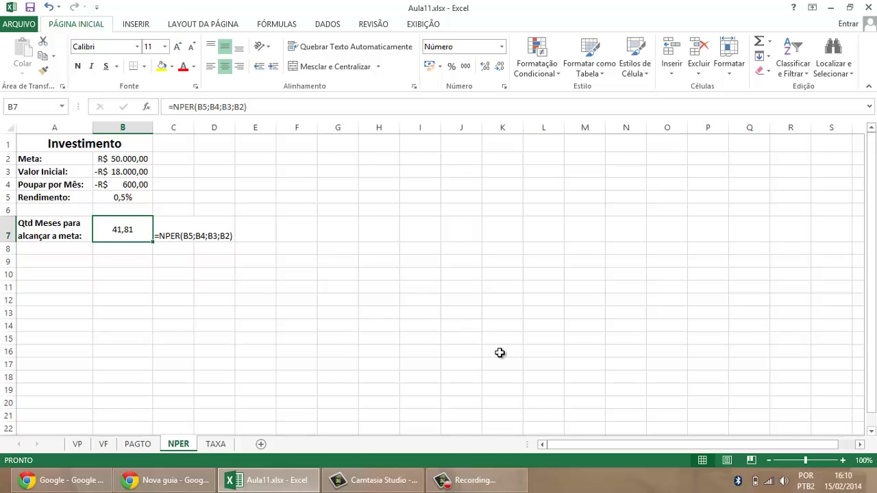
pyautogui.click(148, 196)
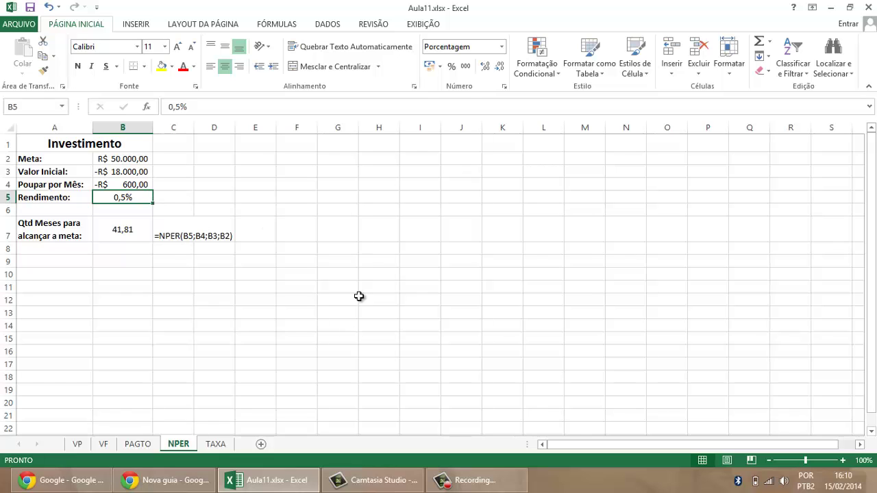
pyautogui.click(133, 171)
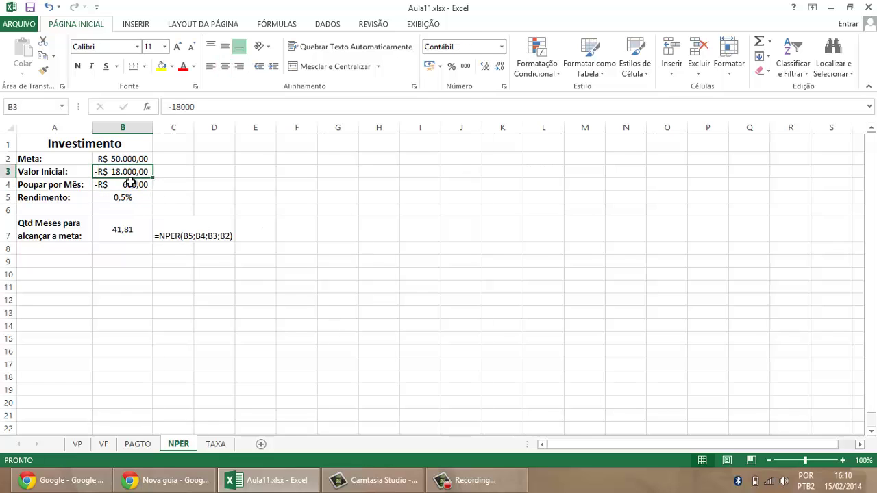
pyautogui.click(130, 185)
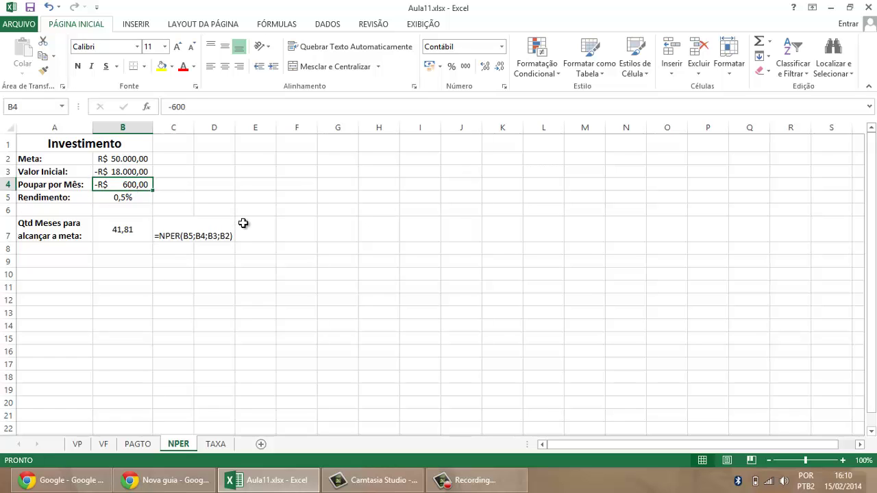
pyautogui.click(131, 159)
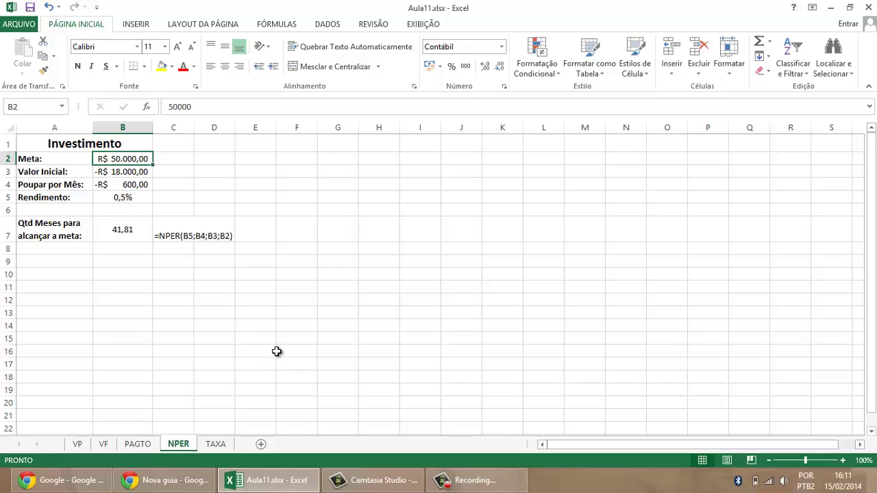
# Switch to the TAXA sheet and clear the existing Qual a Taxa Real formula from B8.
pyautogui.click(216, 446)
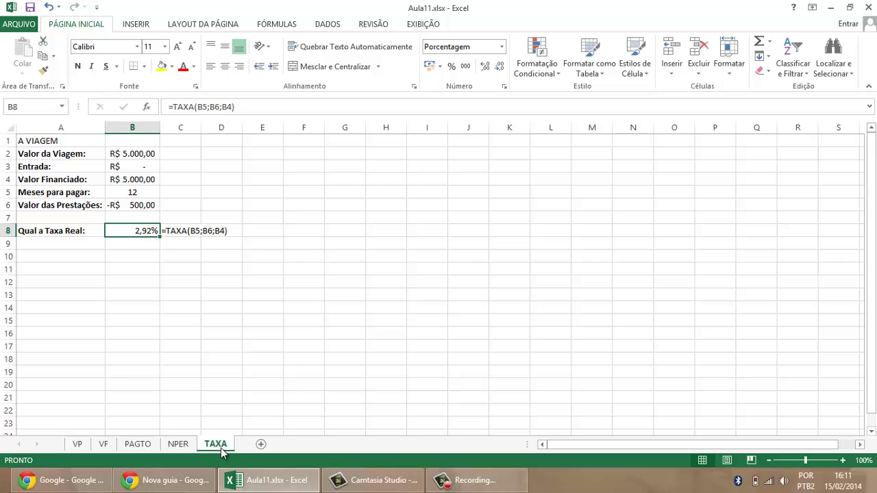
pyautogui.press('Delete')
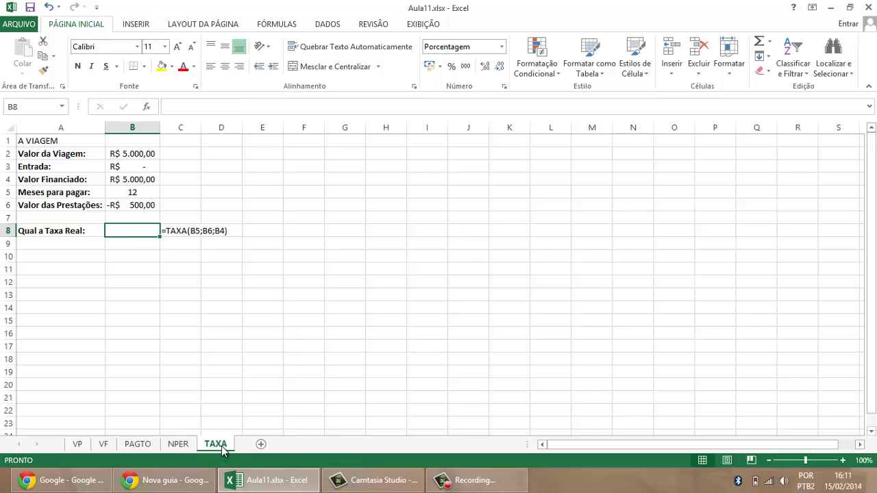
# Merge and centre the A VIAGEM title across A1:B1 and format it in bold at size 16.
pyautogui.click(94, 139)
pyautogui.moveTo(93, 138); pyautogui.dragTo(133, 141)
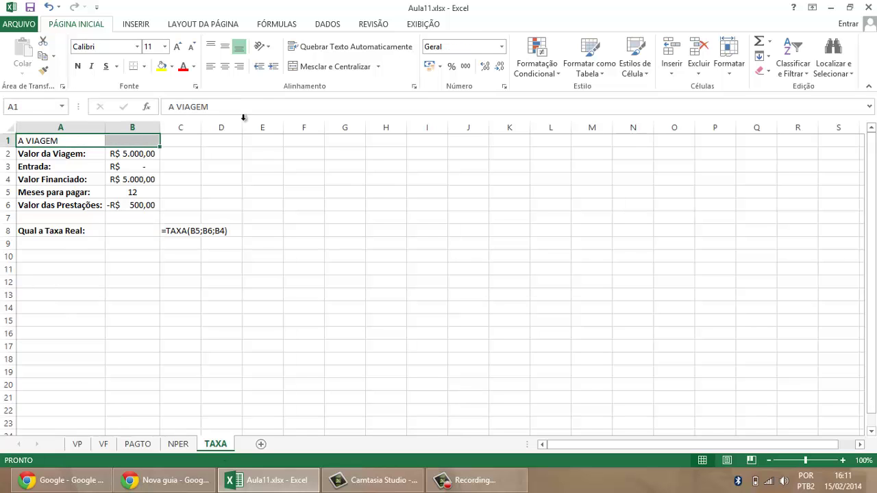
pyautogui.click(325, 68)
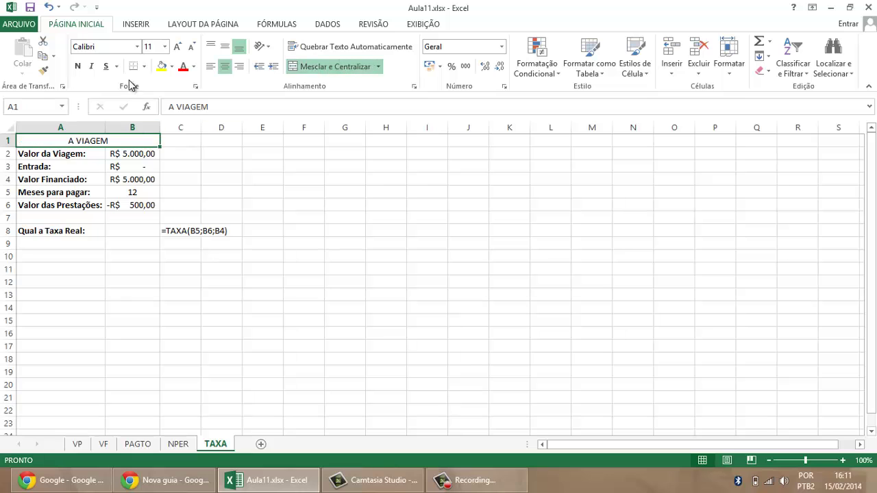
pyautogui.click(177, 46)
pyautogui.click(178, 46)
pyautogui.click(177, 47)
pyautogui.click(77, 66)
pyautogui.click(312, 192)
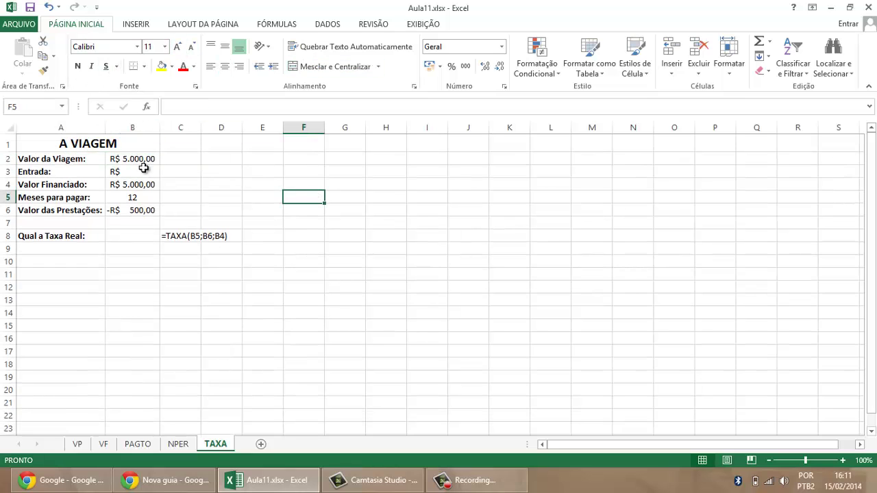
# Review the trip's price, Entrada, Valor Financiado, Meses para pagar and Valor das Prestações inputs for the real rate calculation.
pyautogui.click(64, 140)
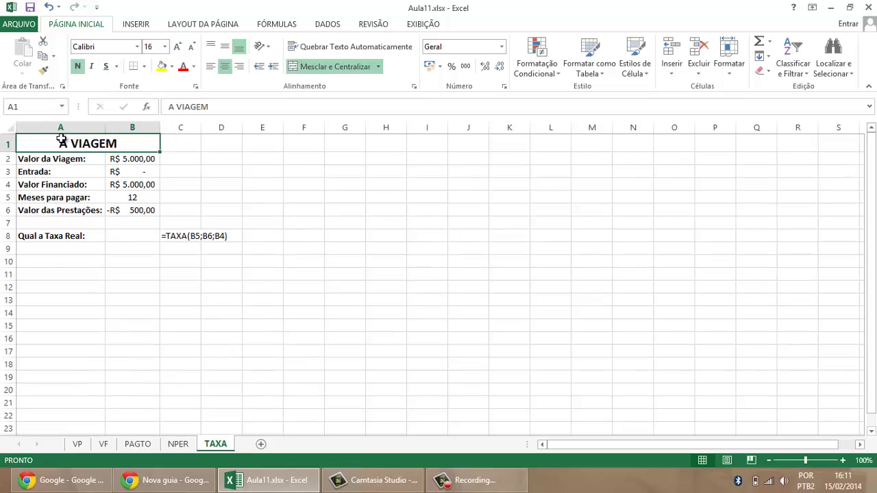
pyautogui.click(124, 241)
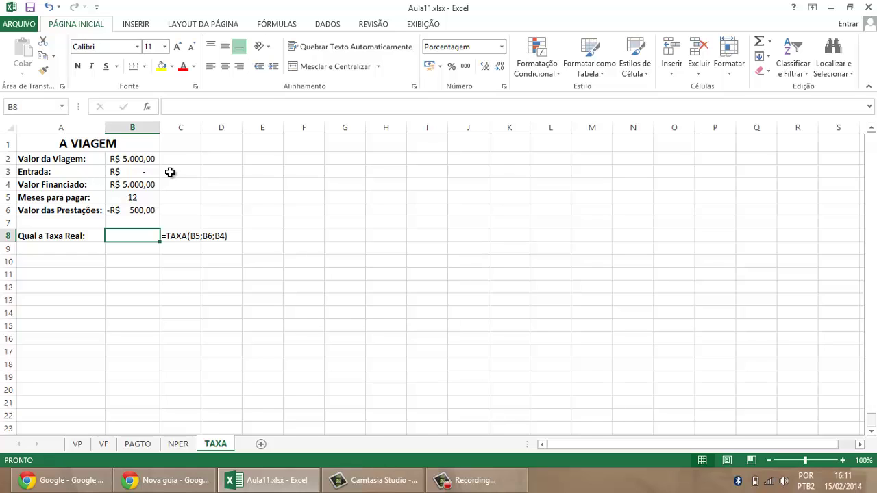
pyautogui.click(138, 157)
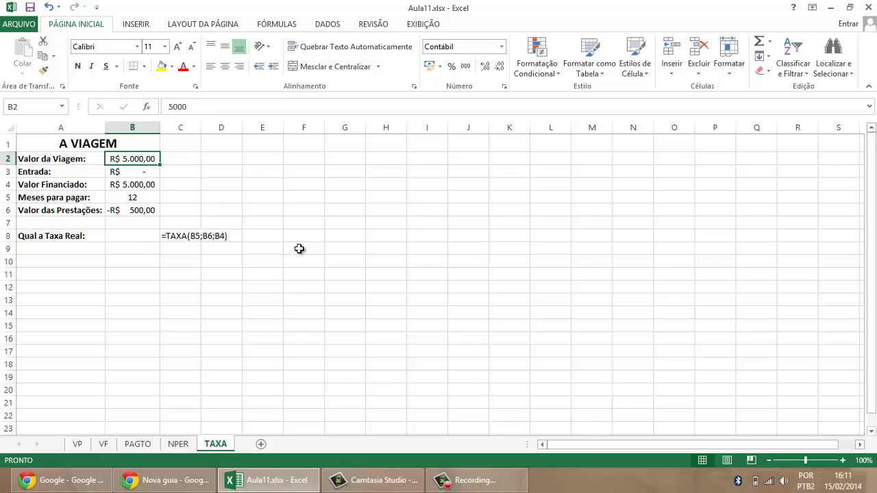
pyautogui.click(129, 172)
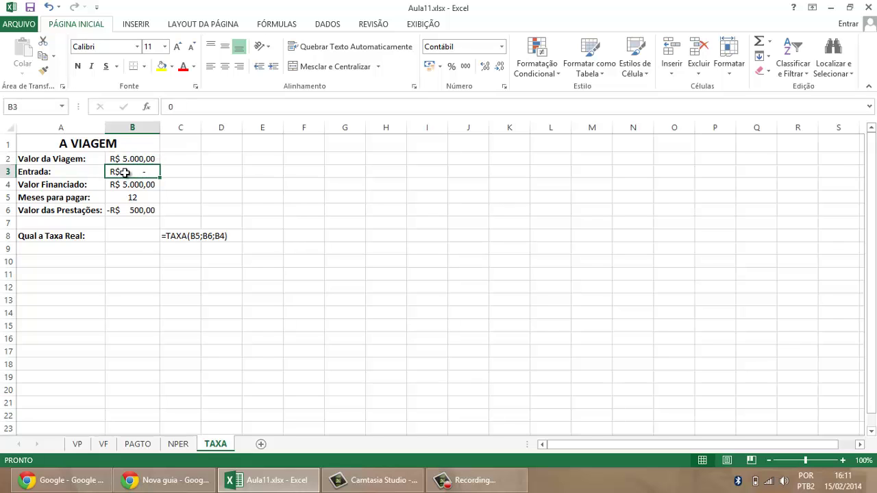
pyautogui.moveTo(137, 183); pyautogui.dragTo(63, 184)
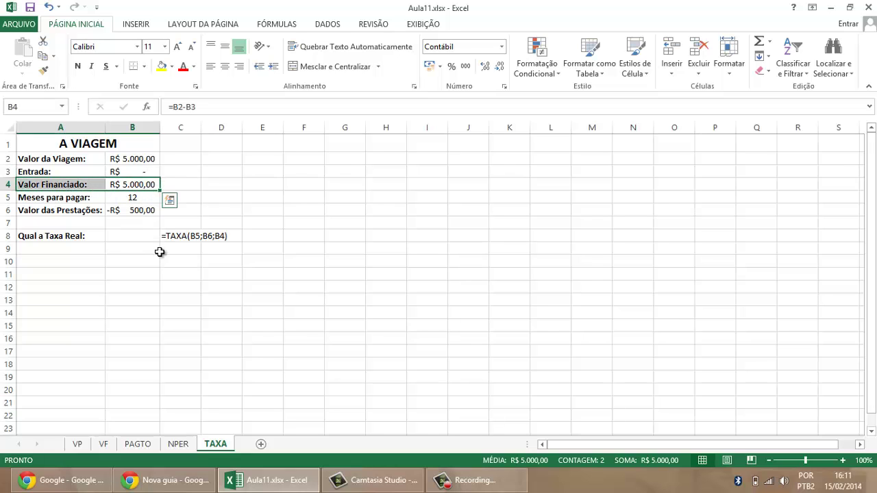
pyautogui.moveTo(129, 198); pyautogui.dragTo(73, 213)
pyautogui.click(132, 211)
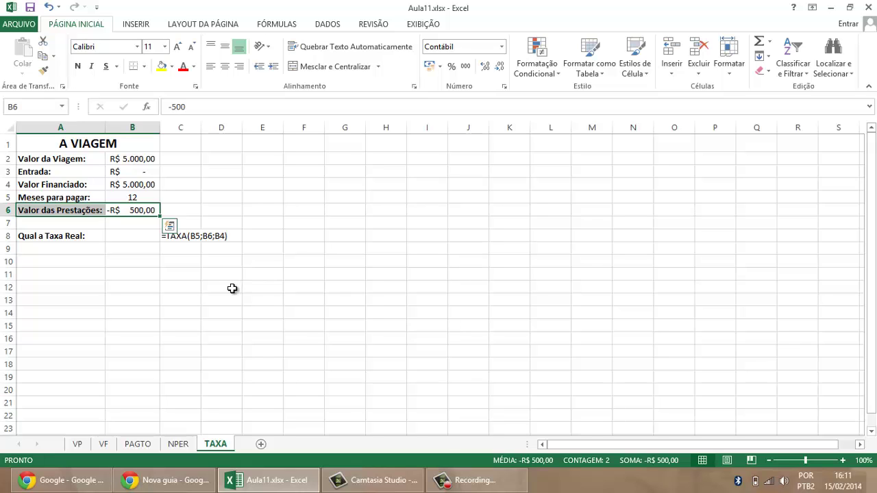
pyautogui.click(141, 240)
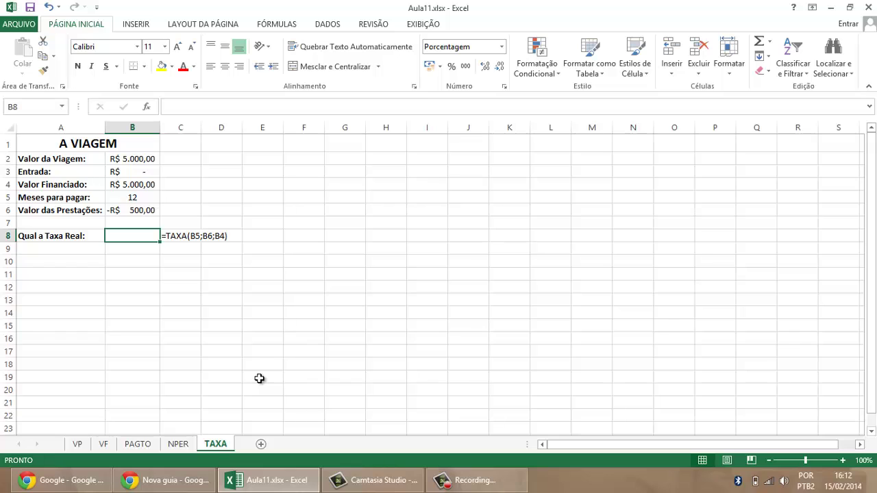
pyautogui.click(143, 210)
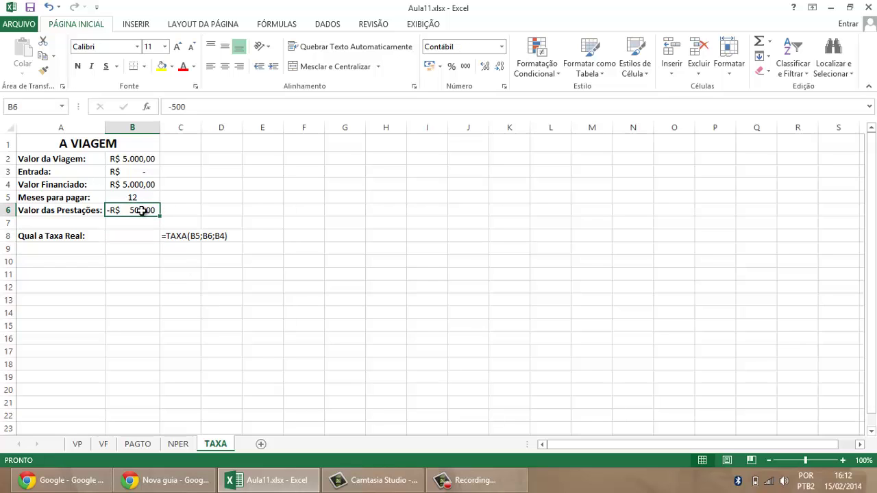
pyautogui.click(147, 181)
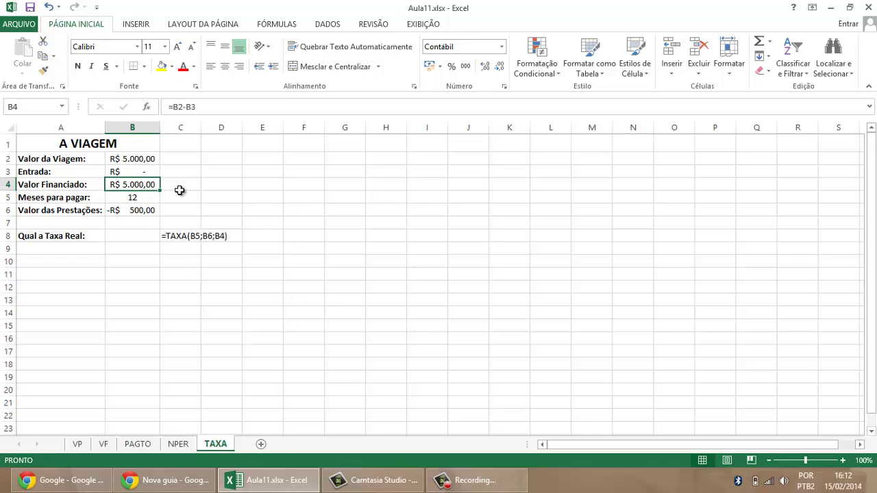
# Calculate the total paid in installments in D11 with =12*500 and apply the accounting currency format.
pyautogui.click(227, 273)
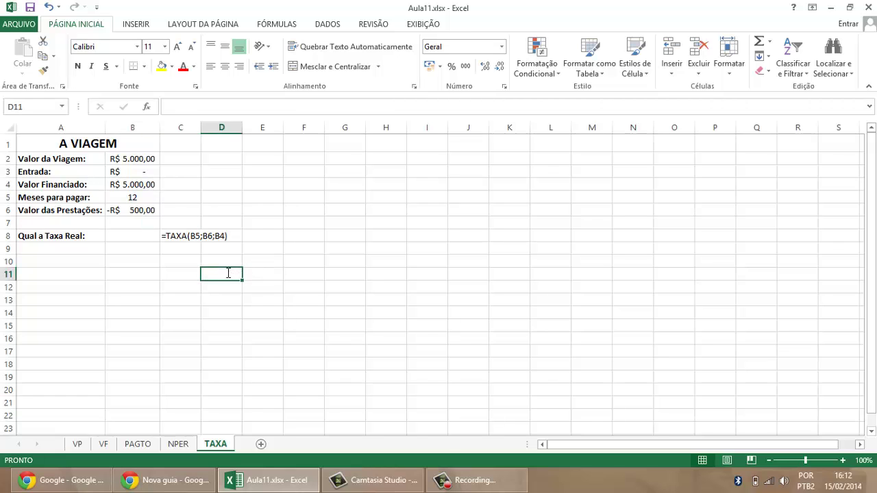
pyautogui.write('=12*')
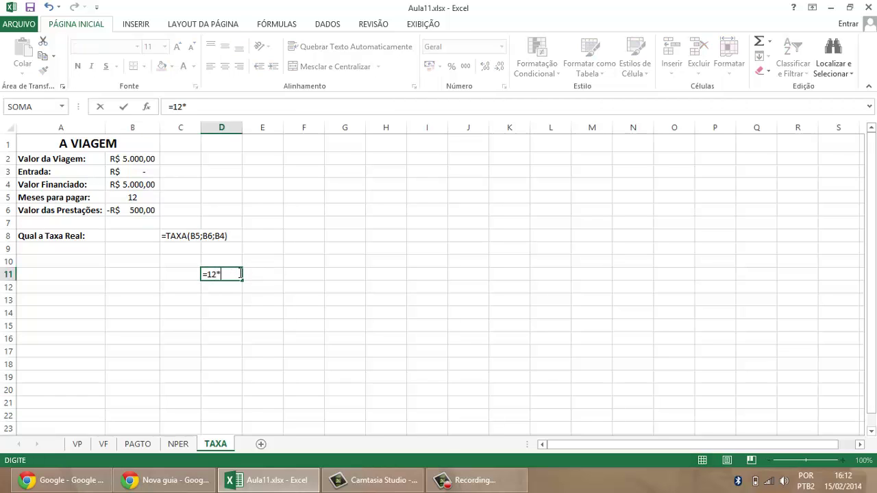
pyautogui.write('500')
pyautogui.press('Return')
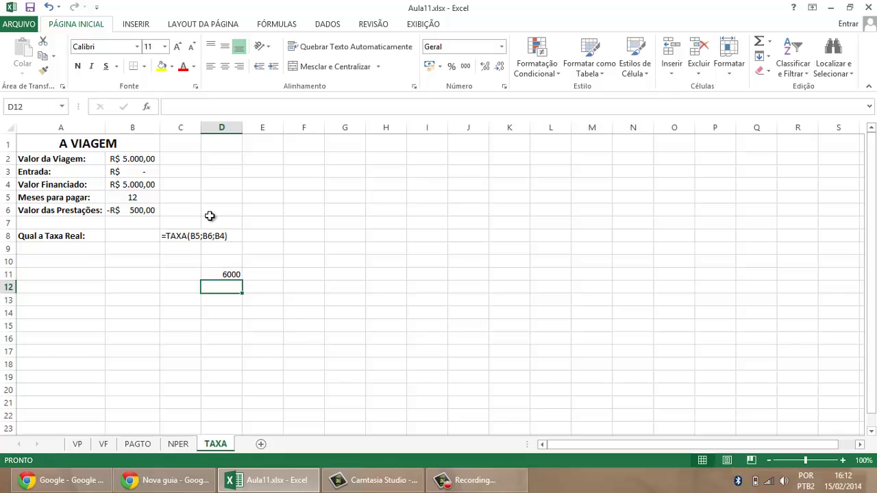
pyautogui.click(142, 185)
pyautogui.click(233, 274)
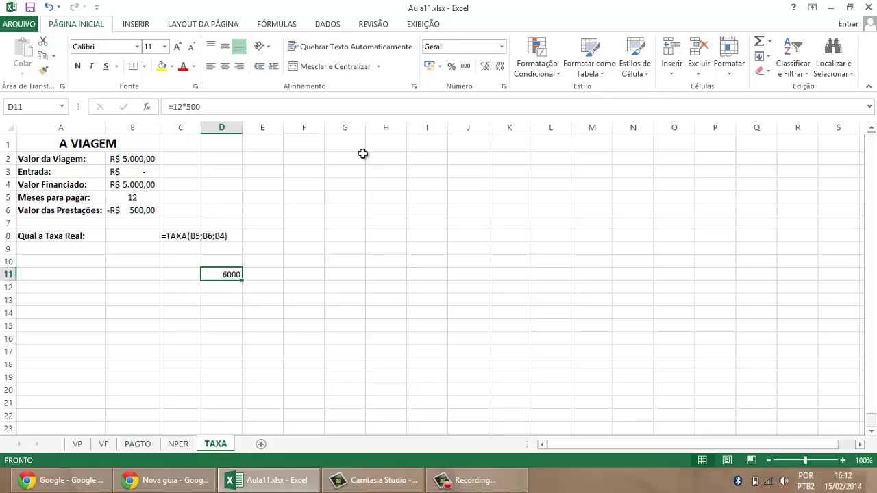
pyautogui.click(429, 67)
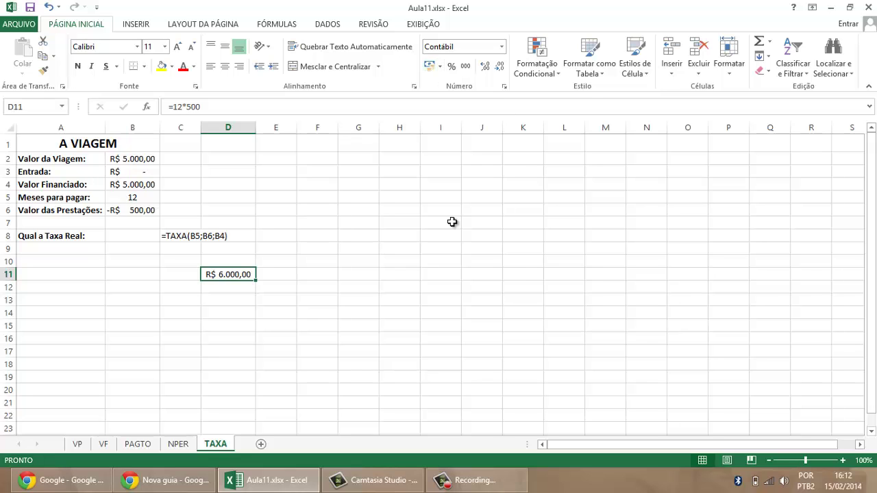
# Calculate the Qual a Taxa Real value in B8 with =TAXA(B5;B6;B4) and centre it in the cell.
pyautogui.click(114, 238)
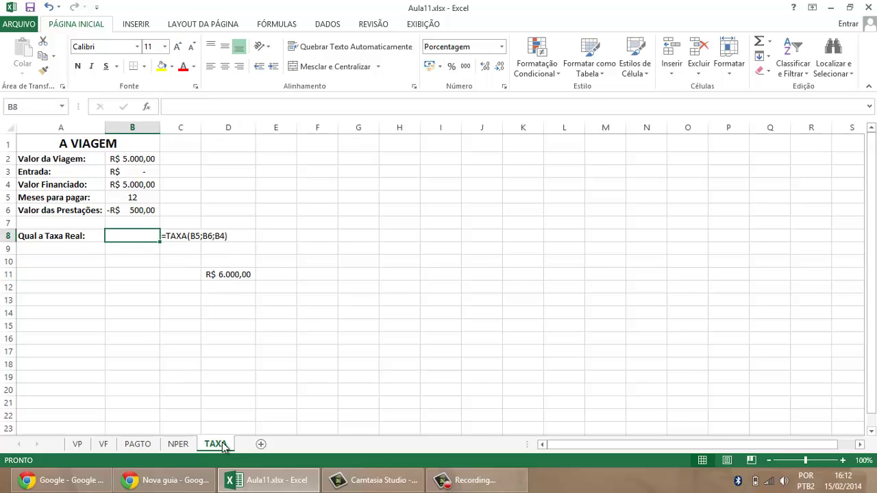
pyautogui.write('=TACA')
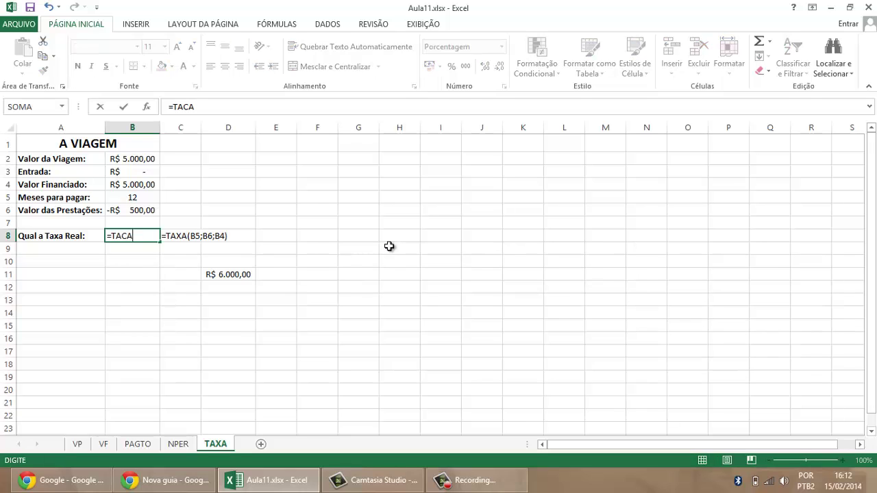
pyautogui.press('BackSpace')
pyautogui.press('BackSpace')
pyautogui.write('XA(')
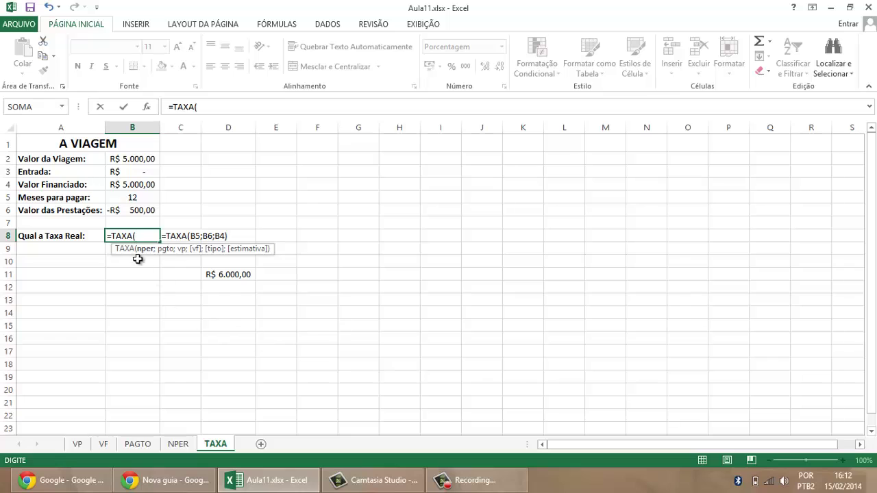
pyautogui.click(131, 200)
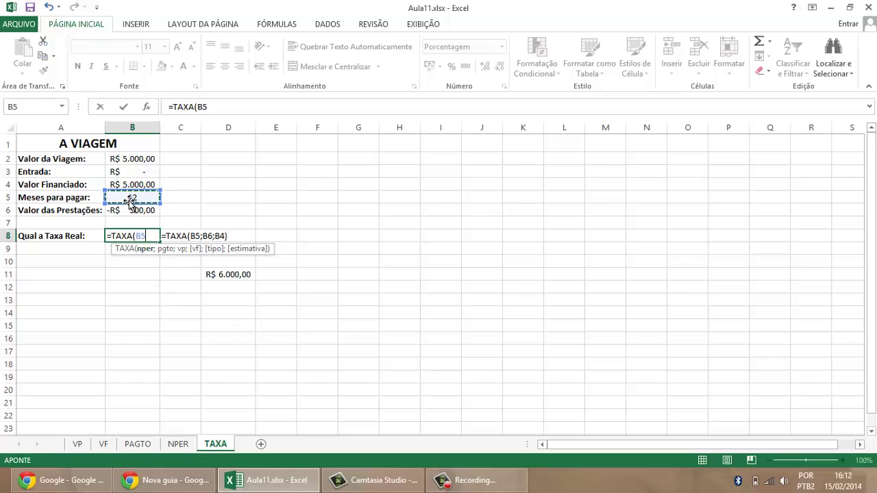
pyautogui.write(';')
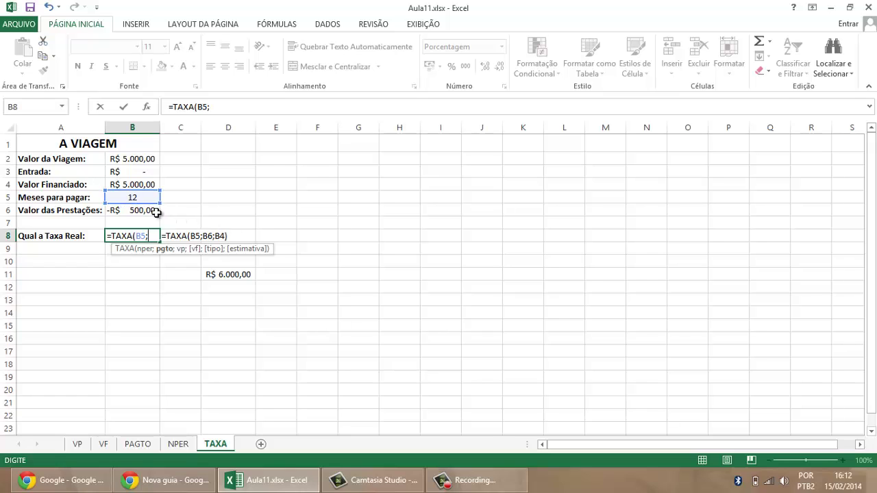
pyautogui.click(156, 213)
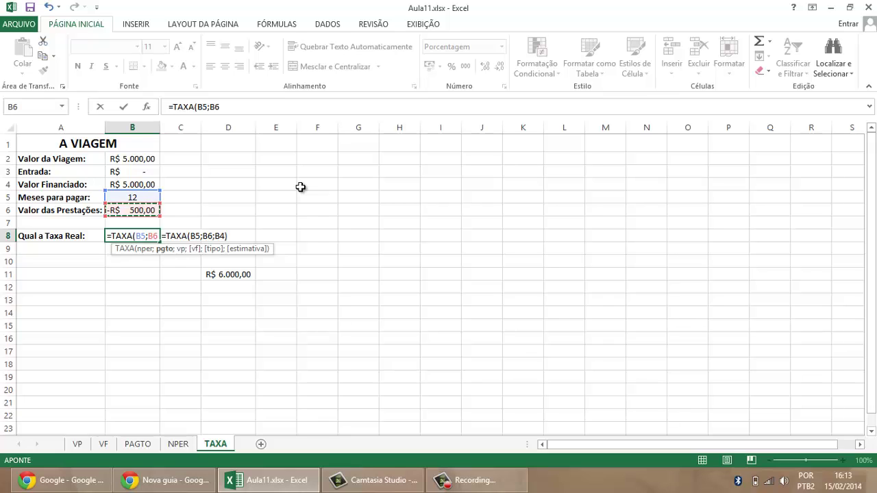
pyautogui.write(';')
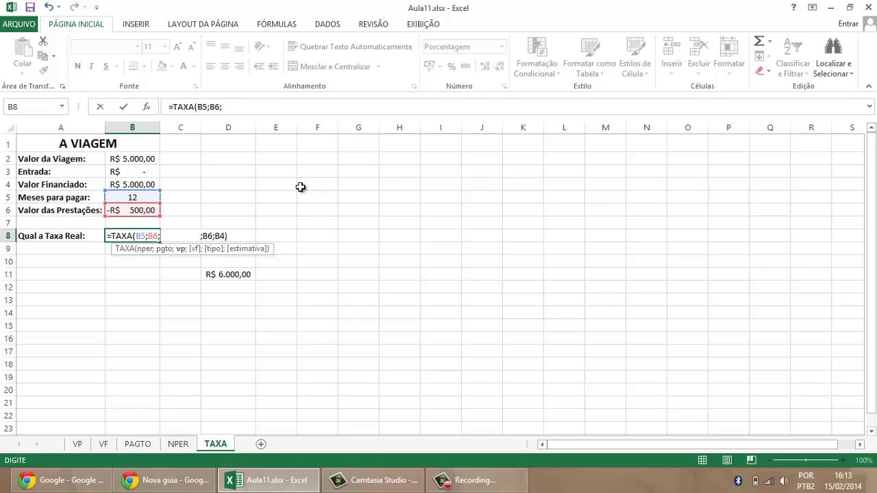
pyautogui.click(145, 182)
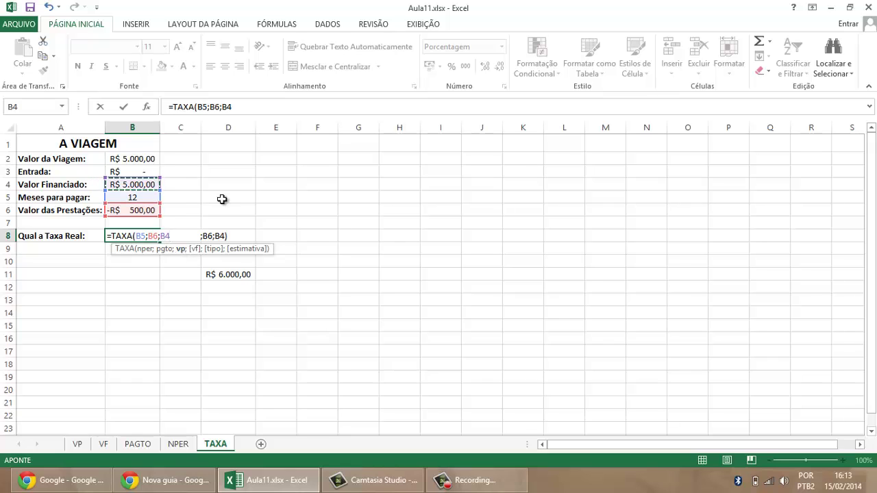
pyautogui.write(')')
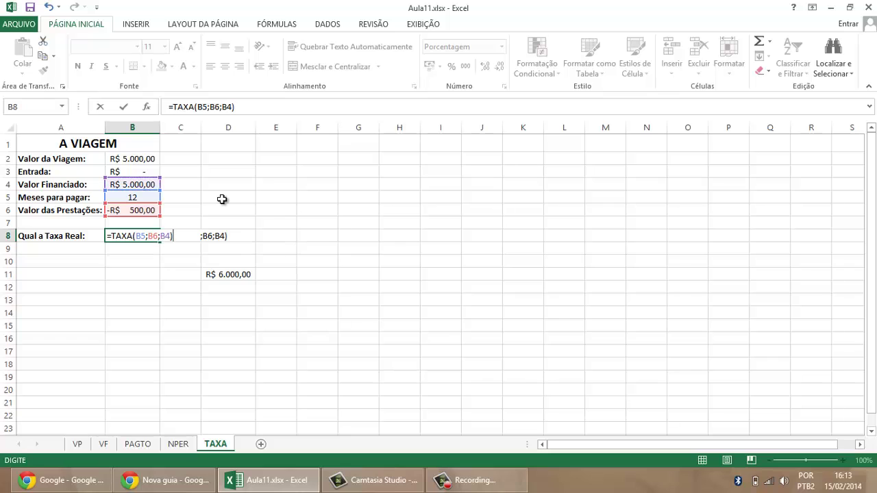
pyautogui.press('Return')
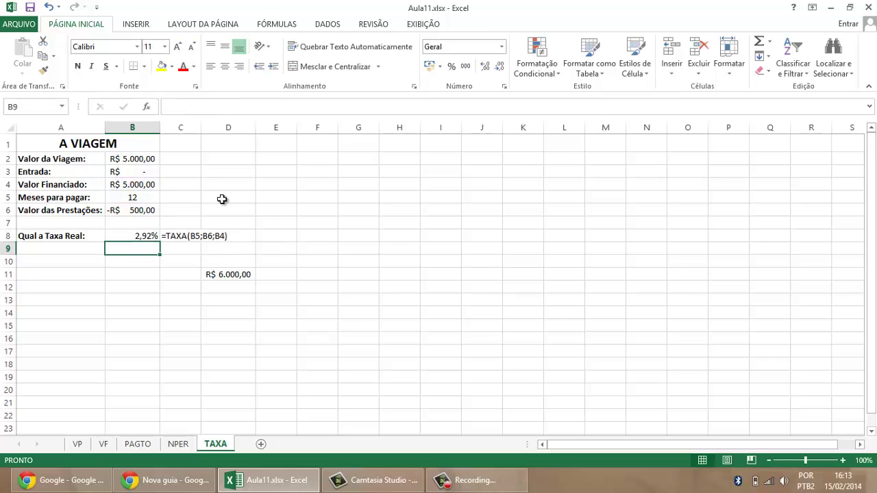
pyautogui.click(149, 234)
pyautogui.click(225, 66)
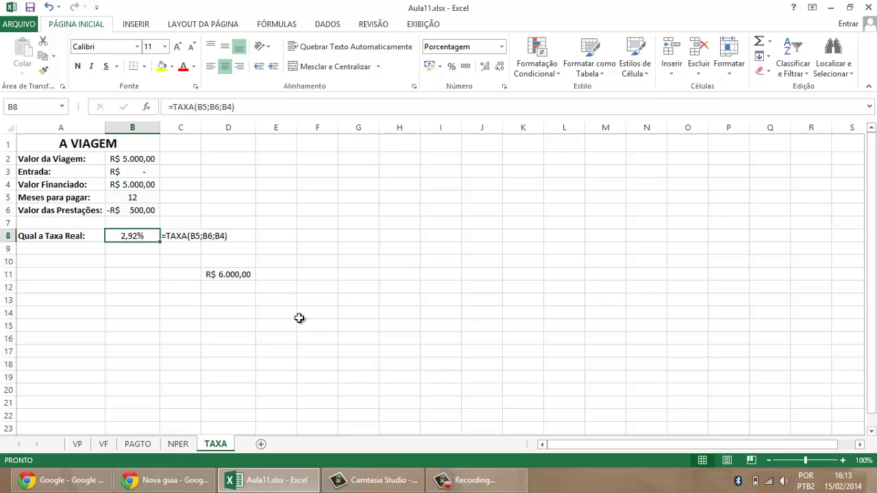
# Browse the Financeira category of the Insert Function list from D14, then close it without inserting a function.
pyautogui.click(250, 315)
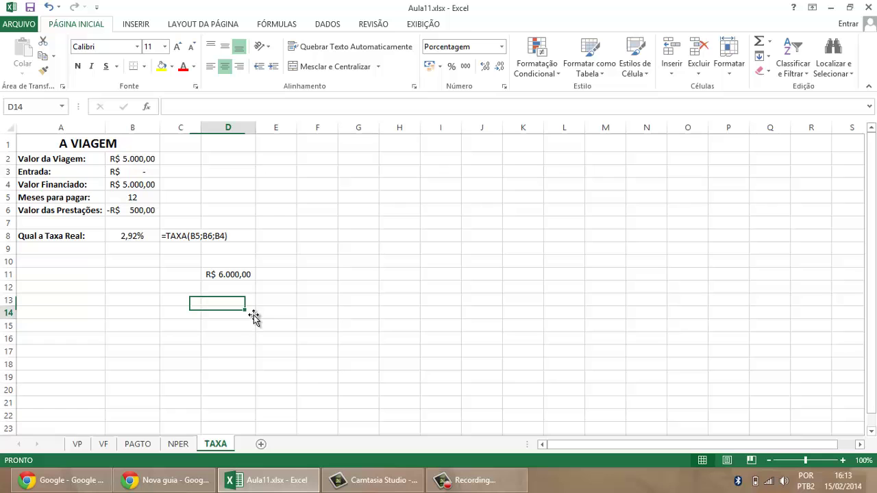
pyautogui.click(275, 26)
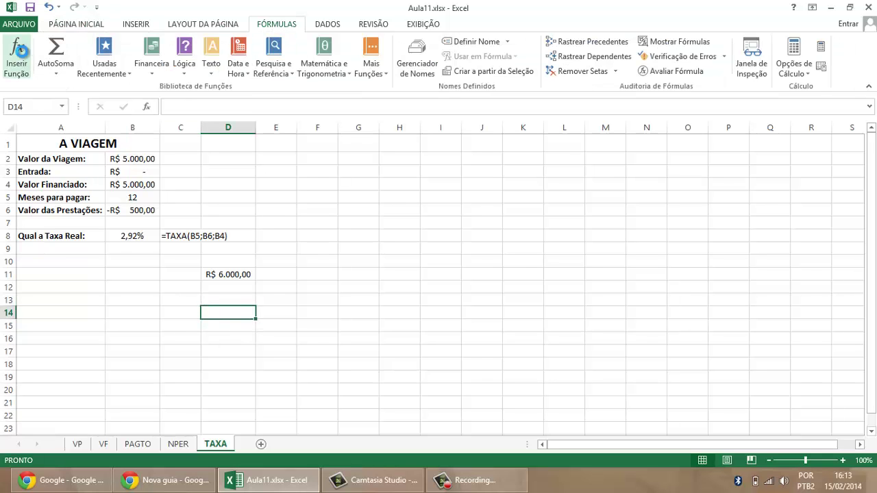
pyautogui.click(18, 58)
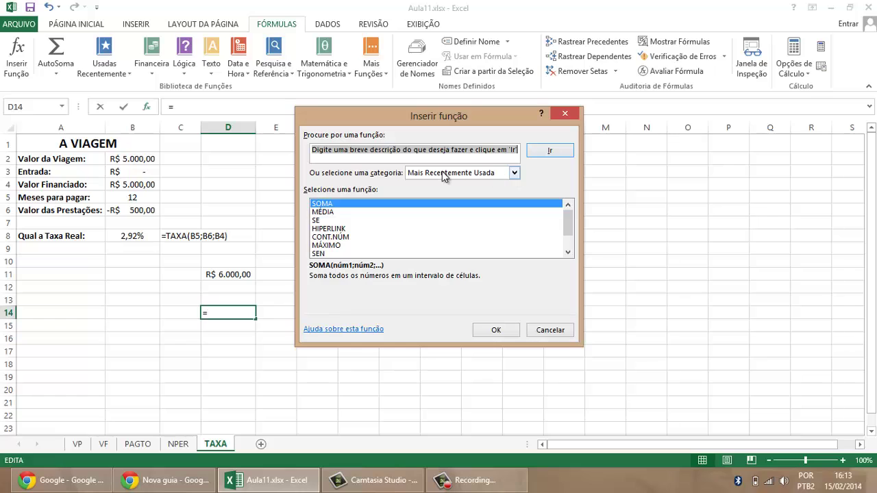
pyautogui.click(514, 173)
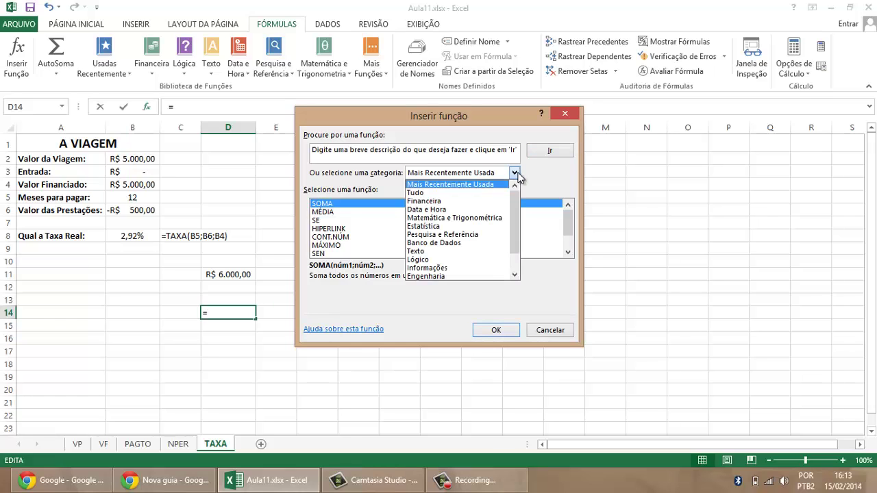
pyautogui.click(448, 201)
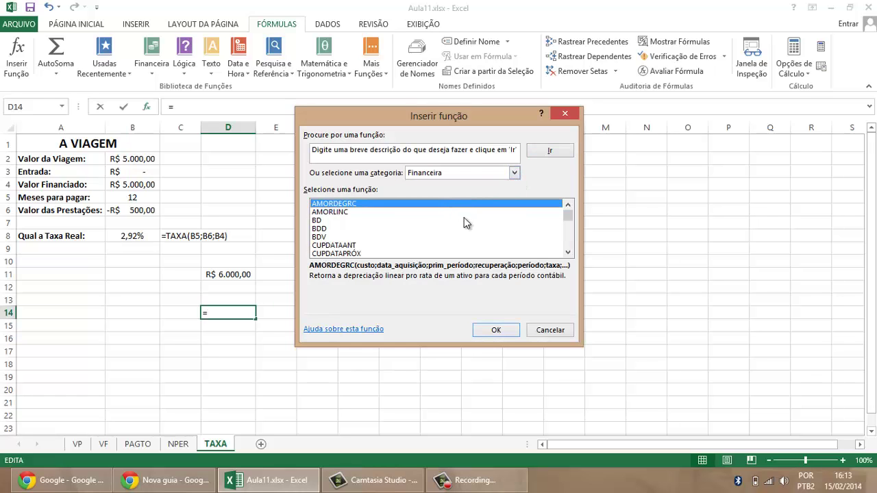
pyautogui.click(568, 252)
pyautogui.moveTo(571, 255); pyautogui.dragTo(571, 254)
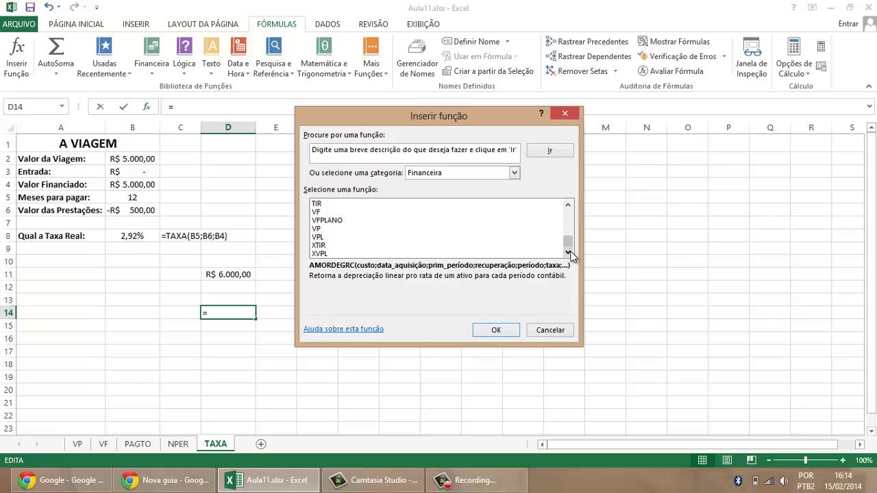
pyautogui.click(551, 330)
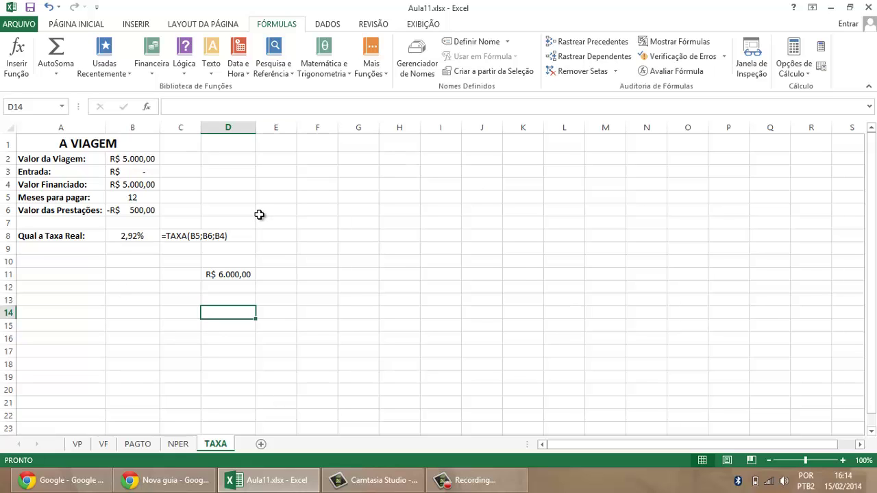
# Delete the total paid in installments from D11.
pyautogui.click(245, 274)
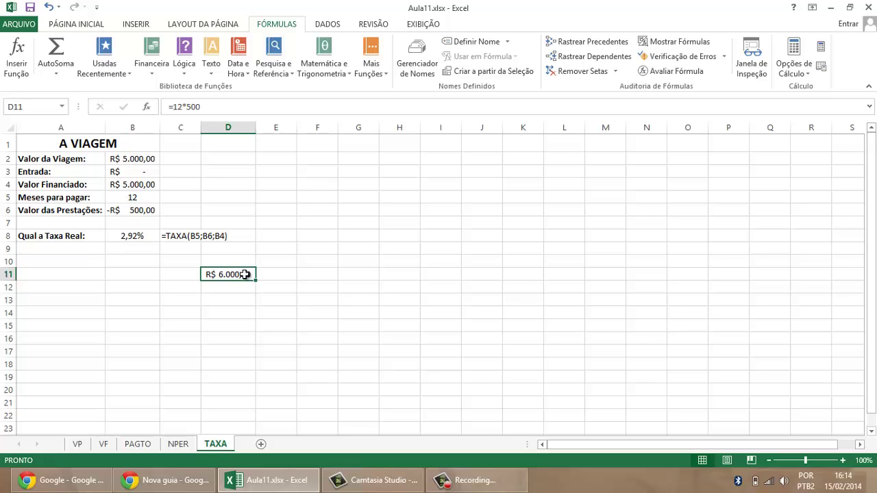
pyautogui.press('Delete')
pyautogui.click(144, 265)
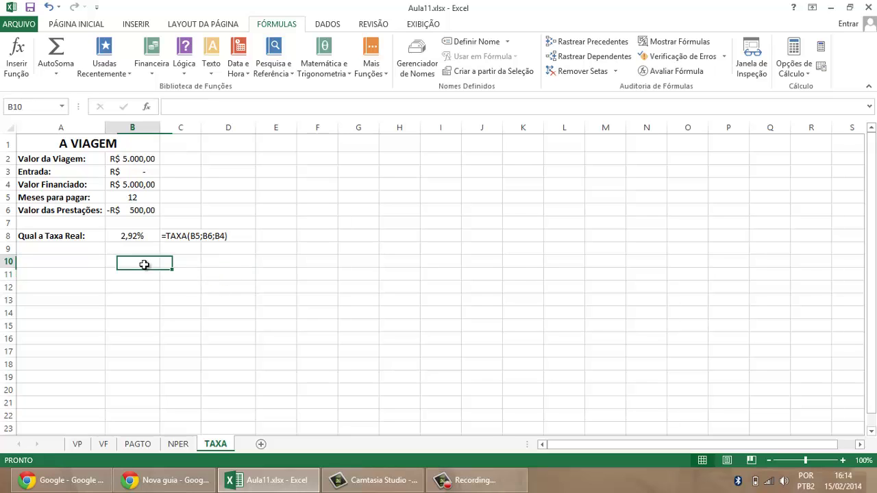